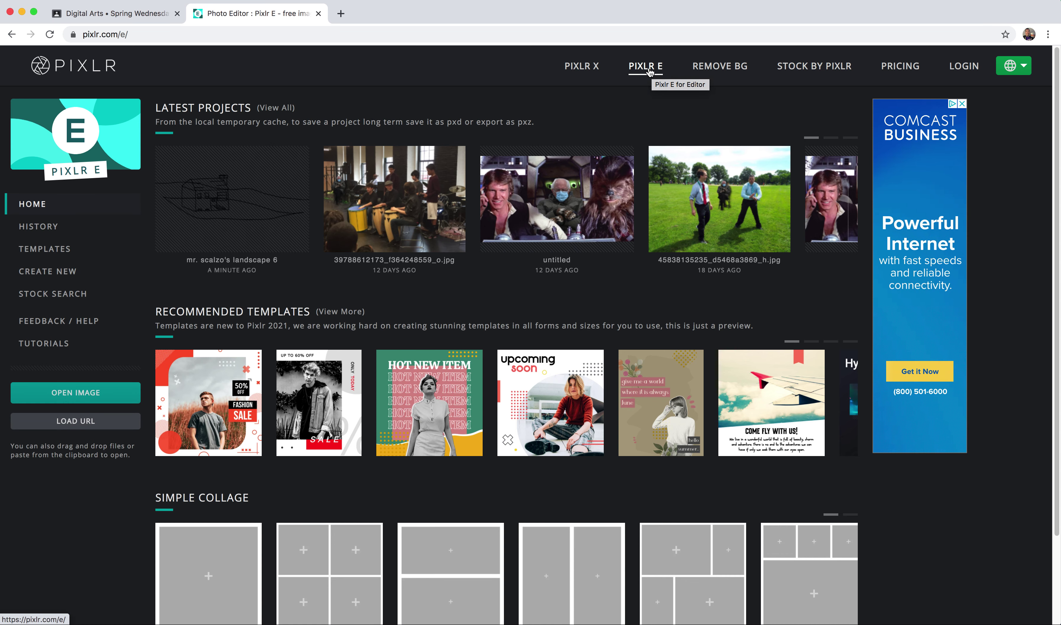
- Create a new Full HD 1920 x 1080 image, naming it with the teacher's name followed by "Landscape 6"
left_click(841, 198)
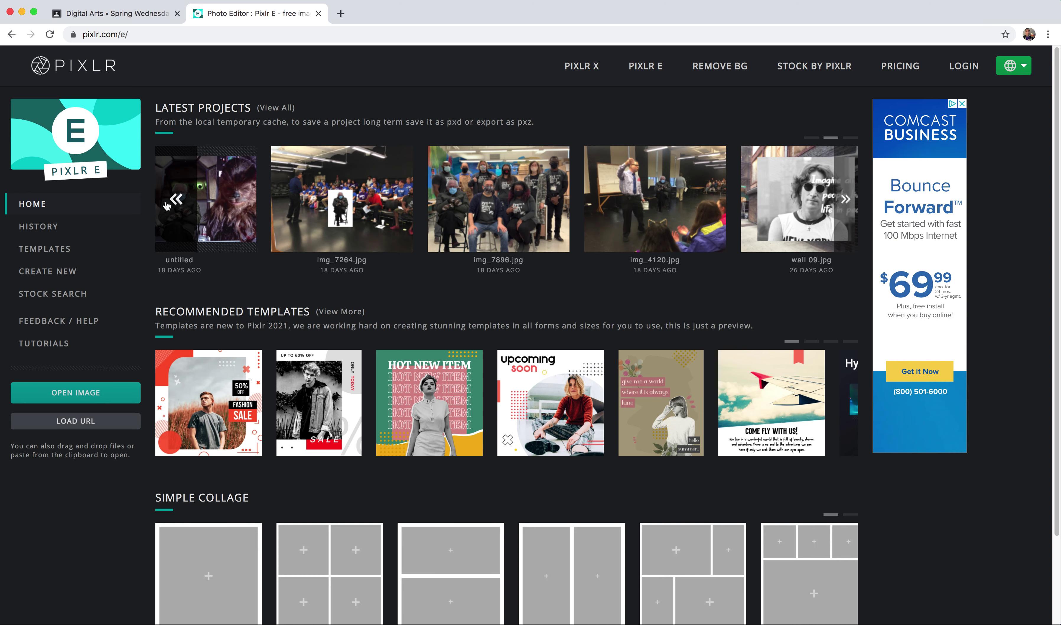
left_click(66, 274)
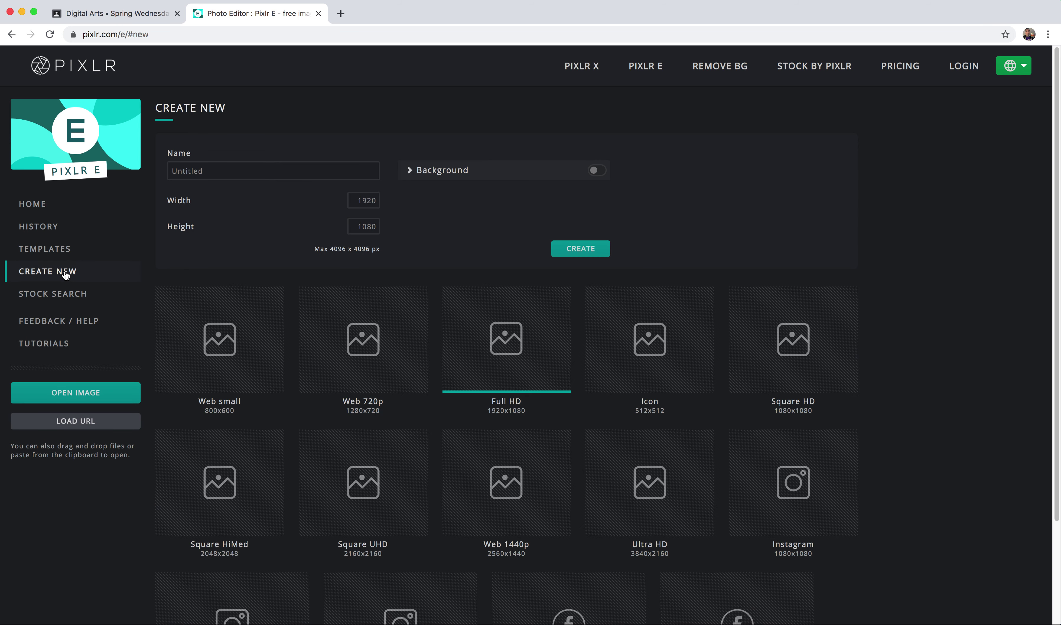
left_click(234, 169)
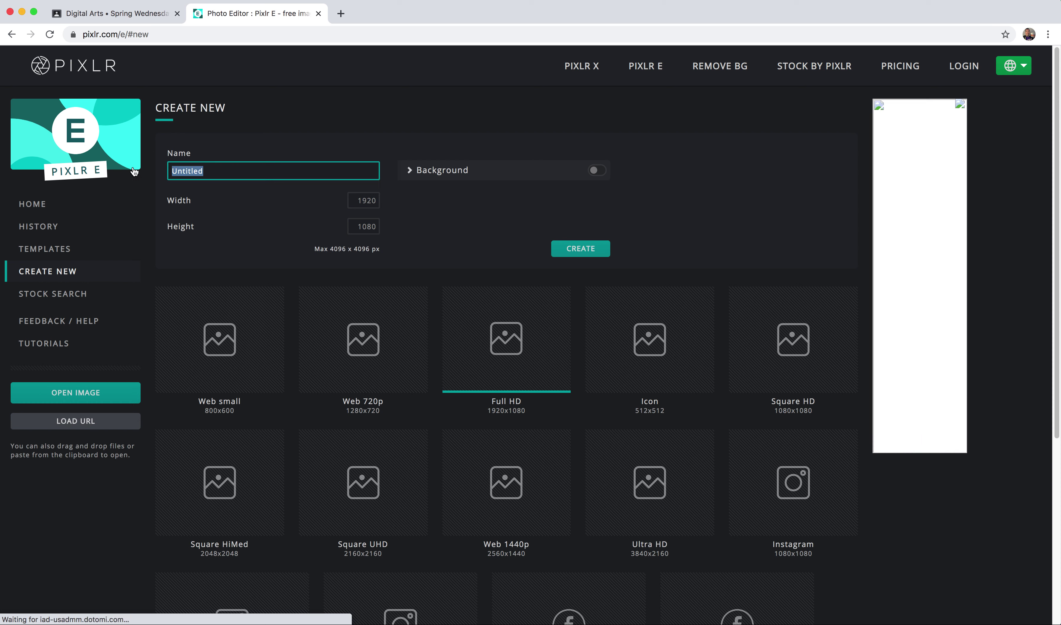
type("Mr Scalzo's Landscape 6")
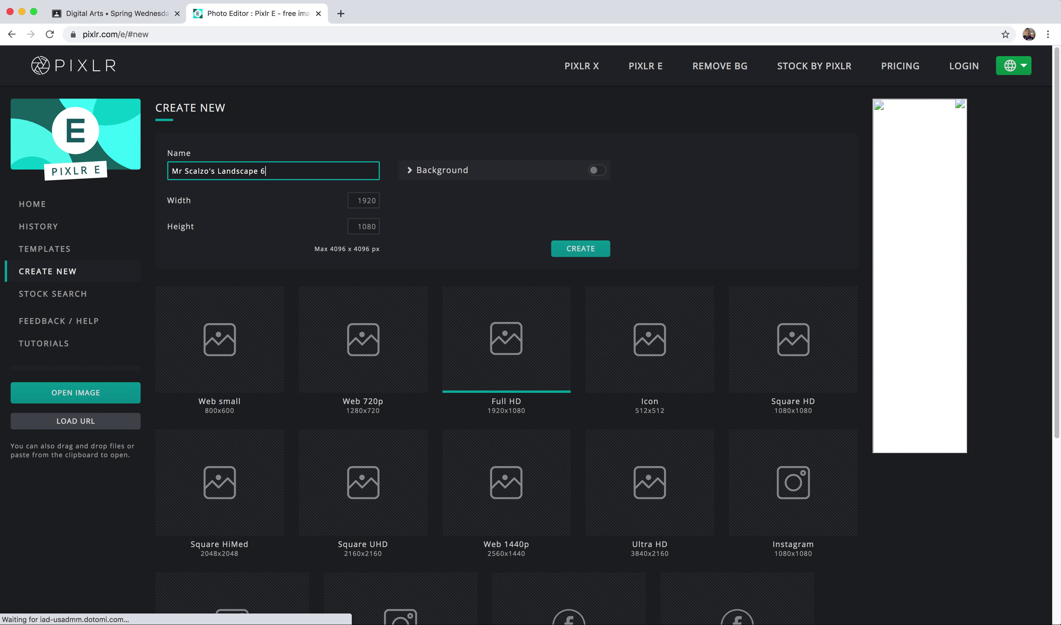
left_click(580, 248)
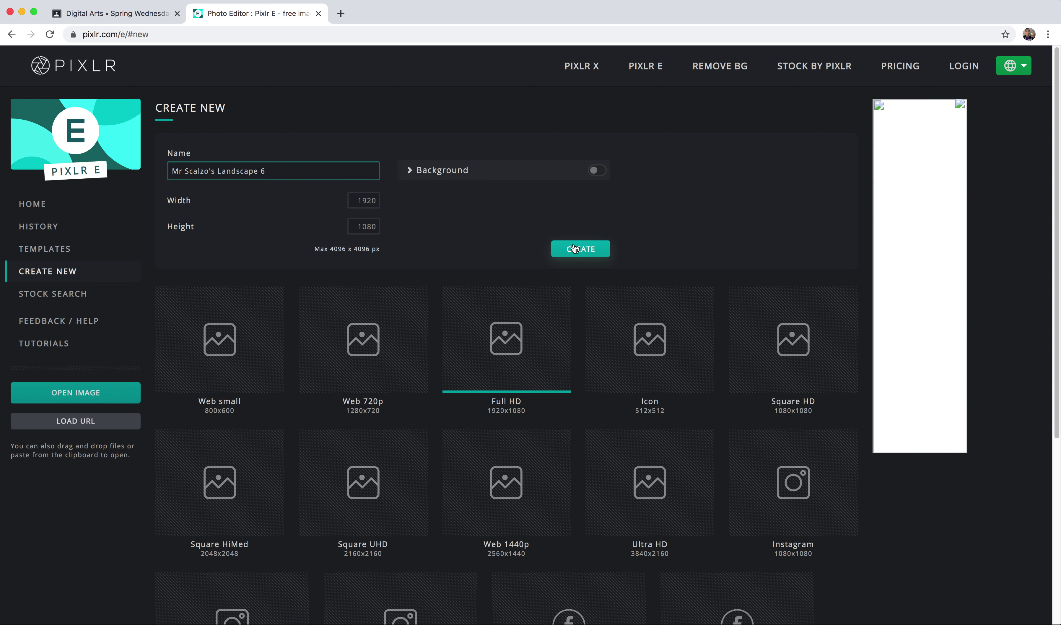
scroll(360, 249, "down", 1)
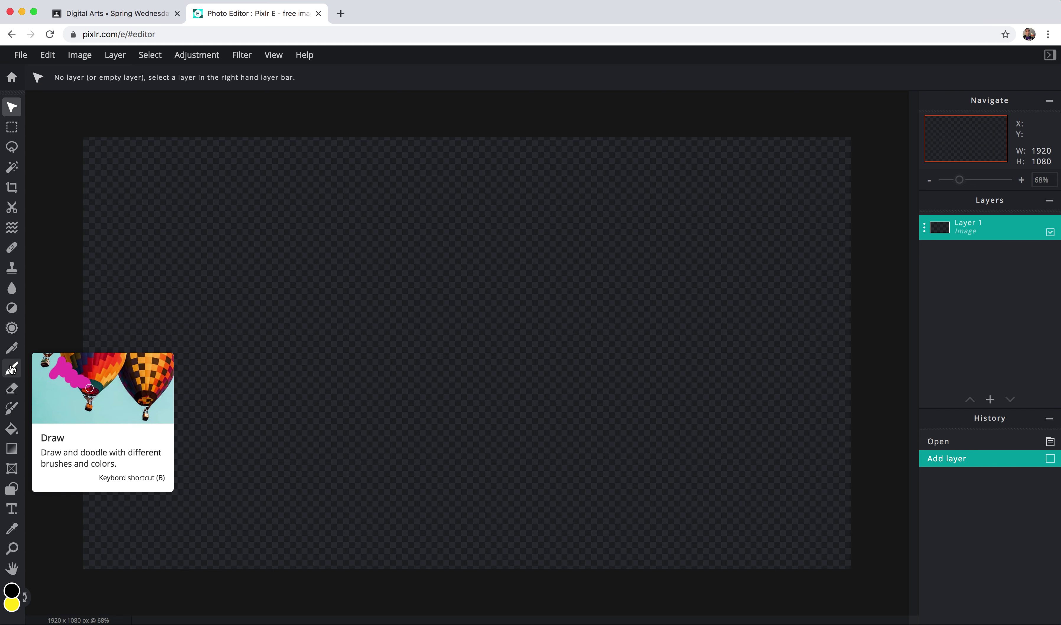
- Choose the Draw tool and set the brush size to 12 px
left_click(11, 370)
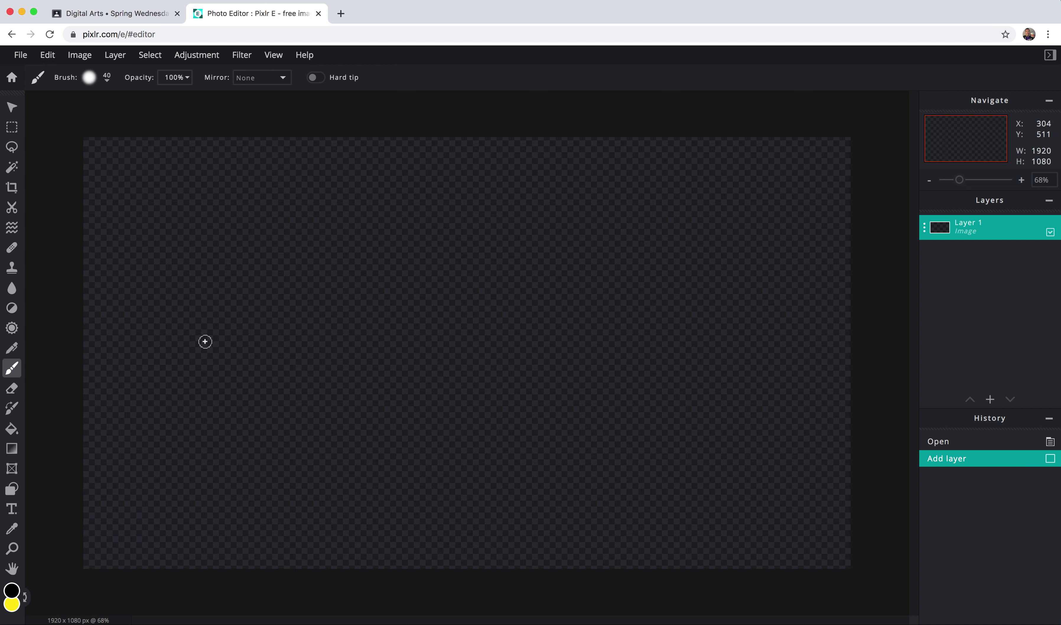
left_click(107, 79)
left_click_drag(111, 124, 101, 122)
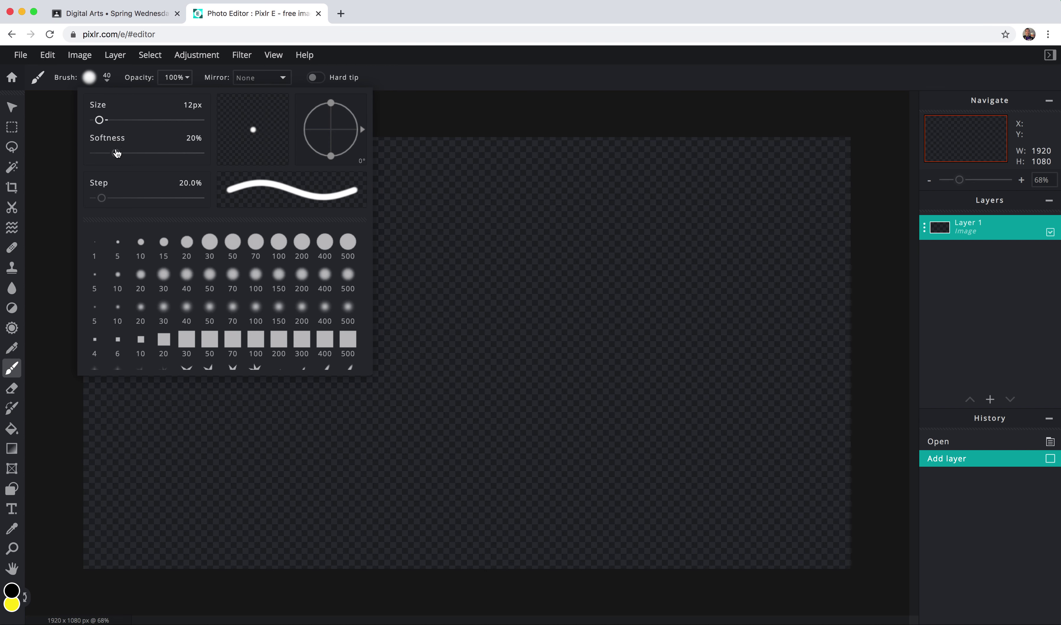
left_click(107, 79)
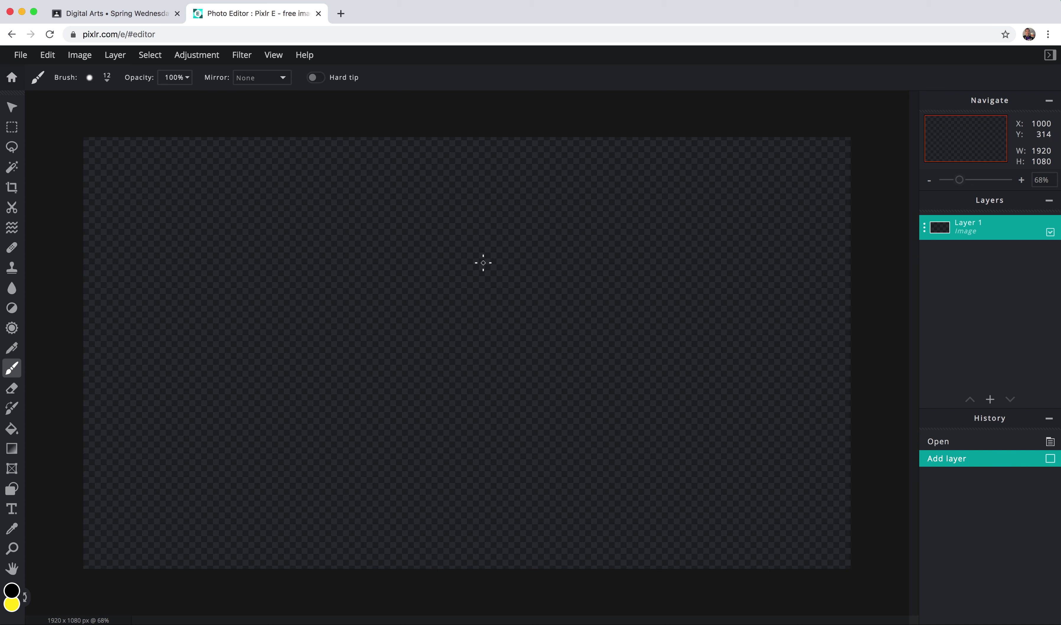
- Draw the house's front wall, slanted roof and right side outline in black on the right half of the canvas
mouse_move(475, 263)
left_mouse_down()
mouse_move(481, 383)
mouse_move(676, 421)
left_mouse_up()
mouse_move(475, 263)
left_mouse_down()
mouse_move(667, 292)
mouse_move(679, 422)
left_mouse_up()
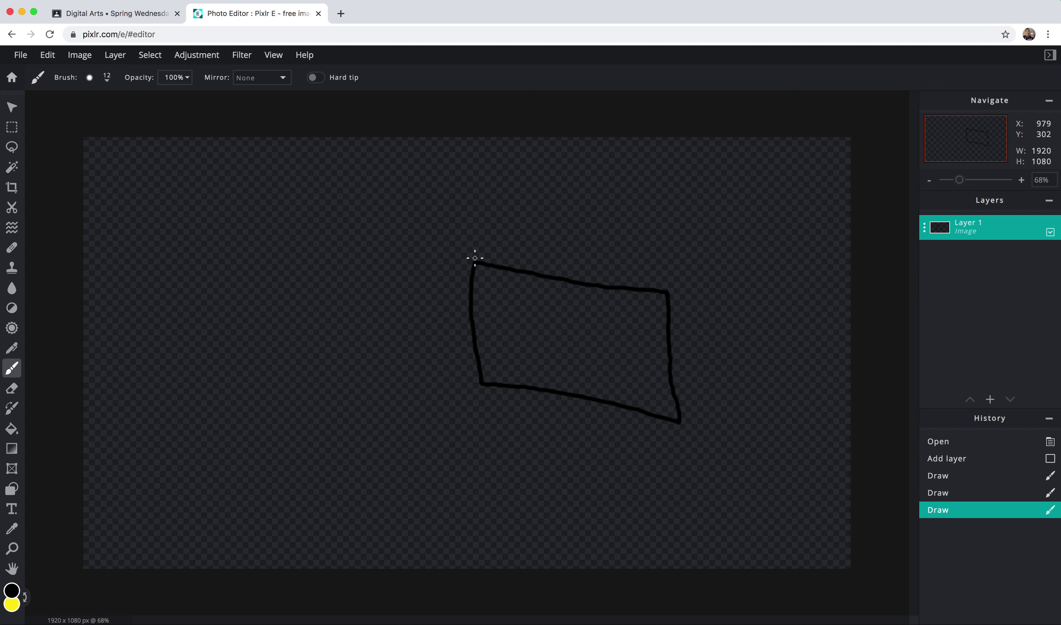
mouse_move(472, 260)
left_mouse_down()
mouse_move(547, 204)
mouse_move(709, 217)
mouse_move(668, 296)
left_mouse_up()
mouse_move(708, 219)
left_mouse_down()
mouse_move(763, 274)
mouse_move(764, 371)
left_mouse_up()
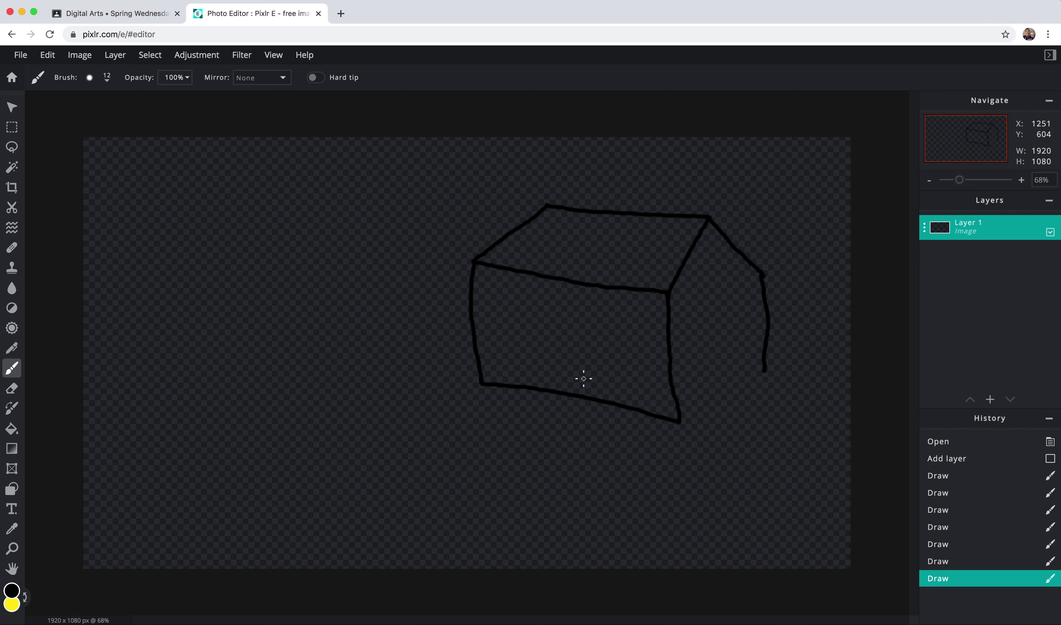
- Undo the last stroke, then redraw the side wall's far vertical edge and close the wall along its base
left_click(48, 54)
left_click(47, 72)
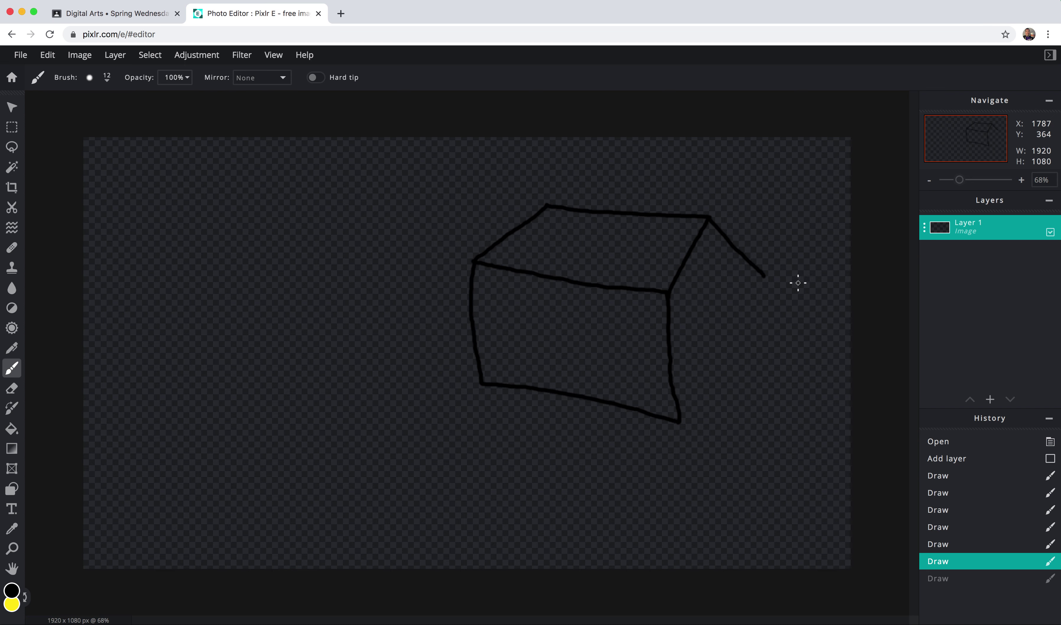
left_click_drag(759, 275, 761, 372)
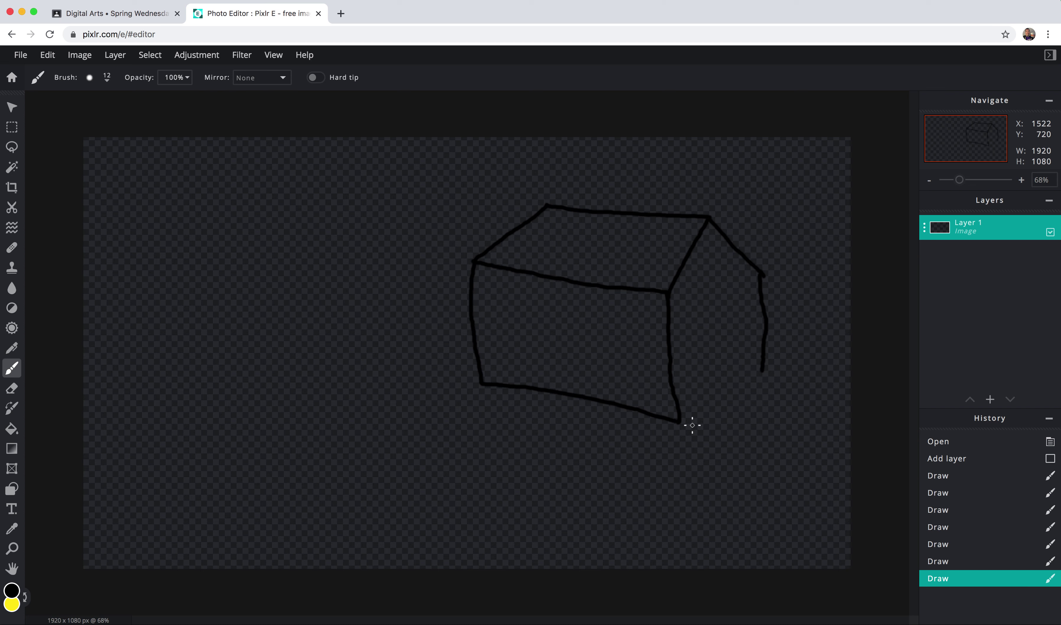
left_click_drag(679, 421, 765, 369)
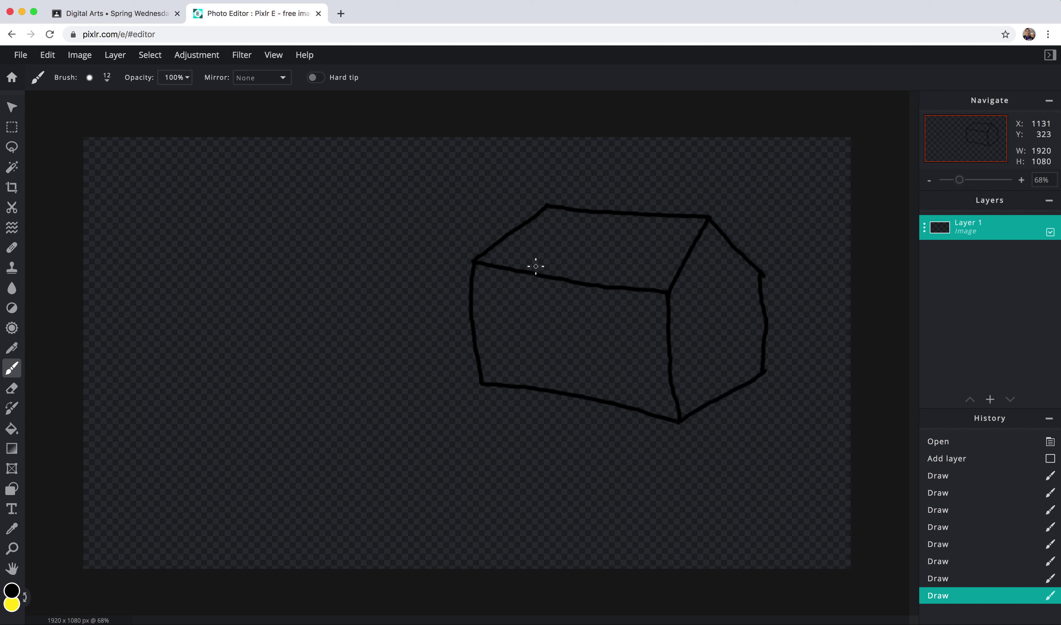
- Draw a square window, a door and front steps on the house's front wall
mouse_move(490, 286)
left_mouse_down()
mouse_move(489, 333)
mouse_move(542, 344)
mouse_move(541, 295)
mouse_move(490, 285)
left_mouse_up()
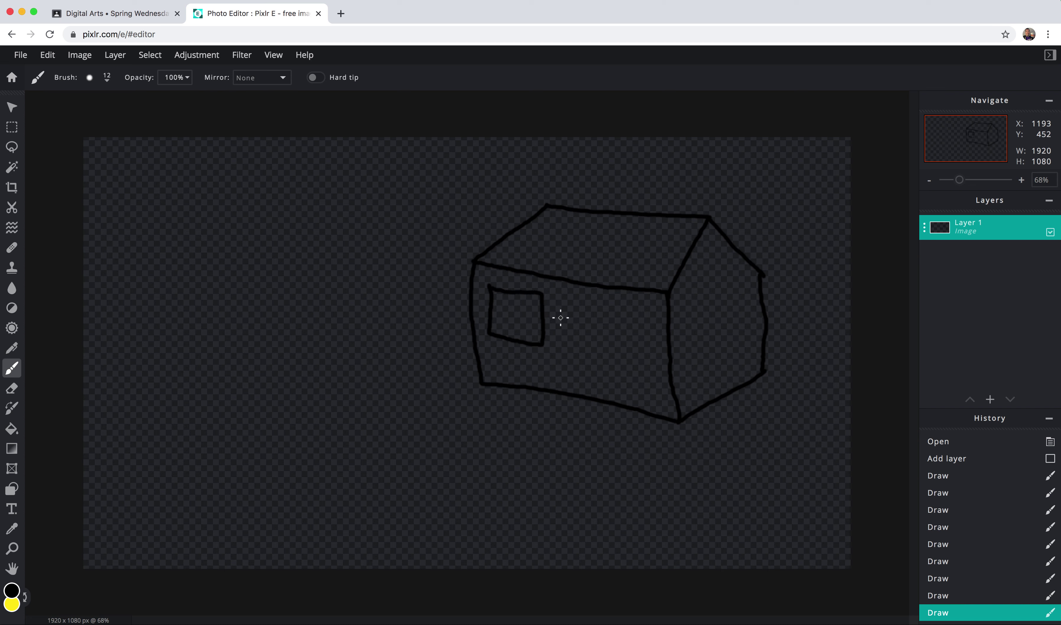
mouse_move(560, 320)
left_mouse_down()
mouse_move(552, 365)
mouse_move(575, 366)
mouse_move(576, 320)
mouse_move(561, 320)
left_mouse_up()
mouse_move(558, 366)
left_mouse_down()
mouse_move(521, 385)
mouse_move(582, 363)
mouse_move(576, 393)
left_mouse_up()
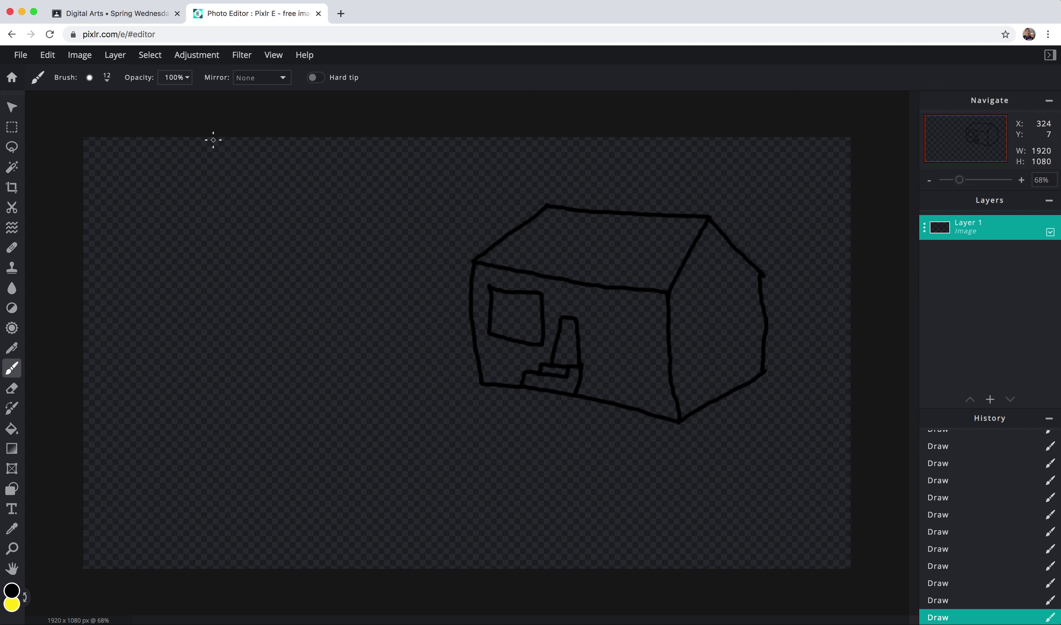
- Undo the last strokes of the front steps and redraw the steps' edges down to the wall's base line
left_click(47, 55)
left_click(55, 72)
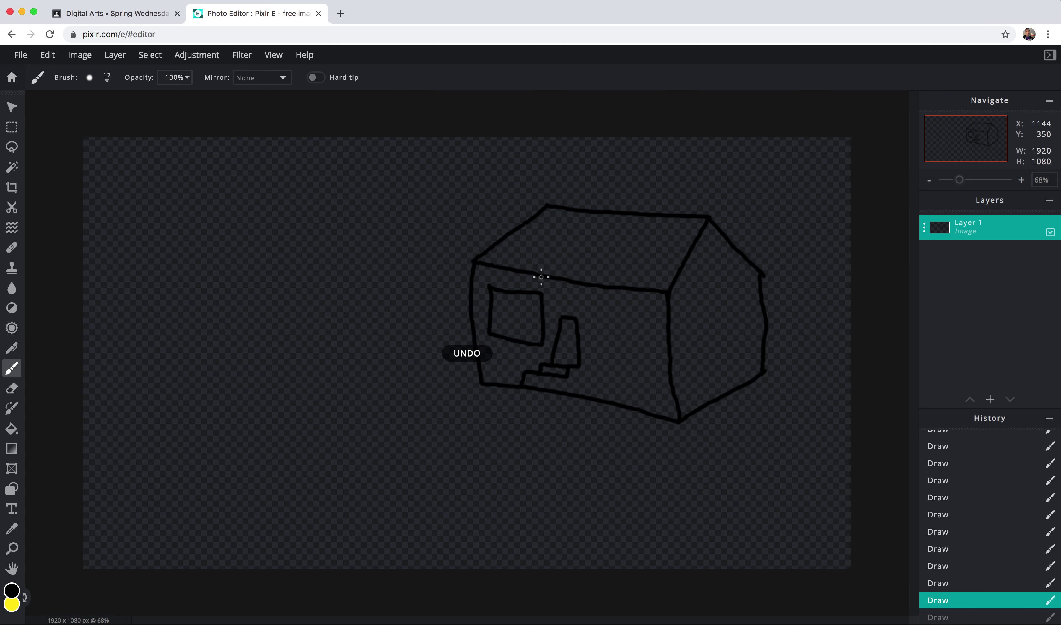
left_click(47, 54)
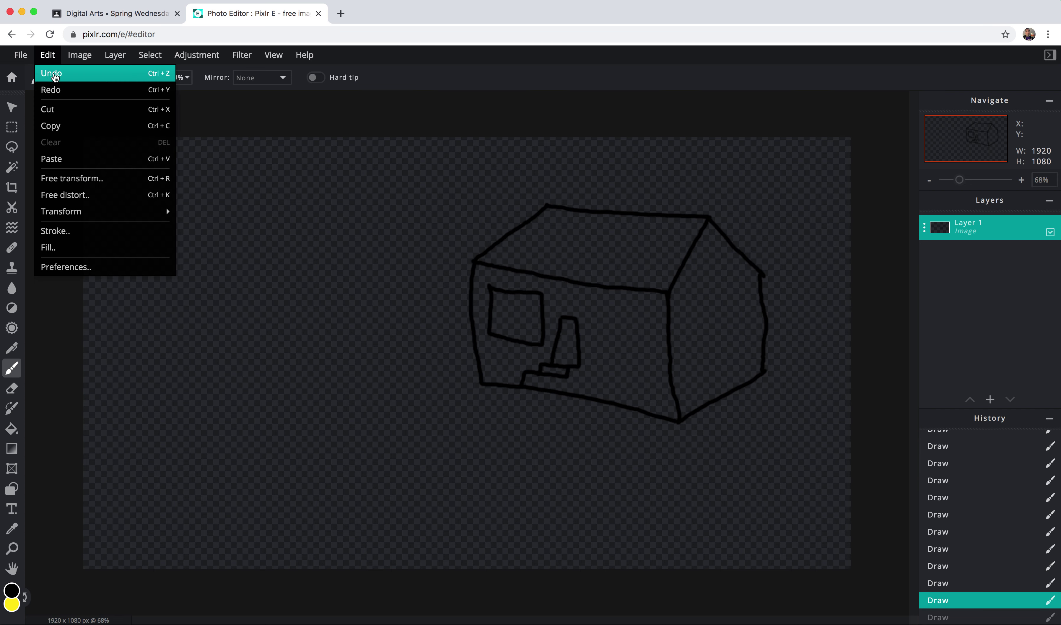
left_click(55, 71)
left_click_drag(535, 373, 569, 379)
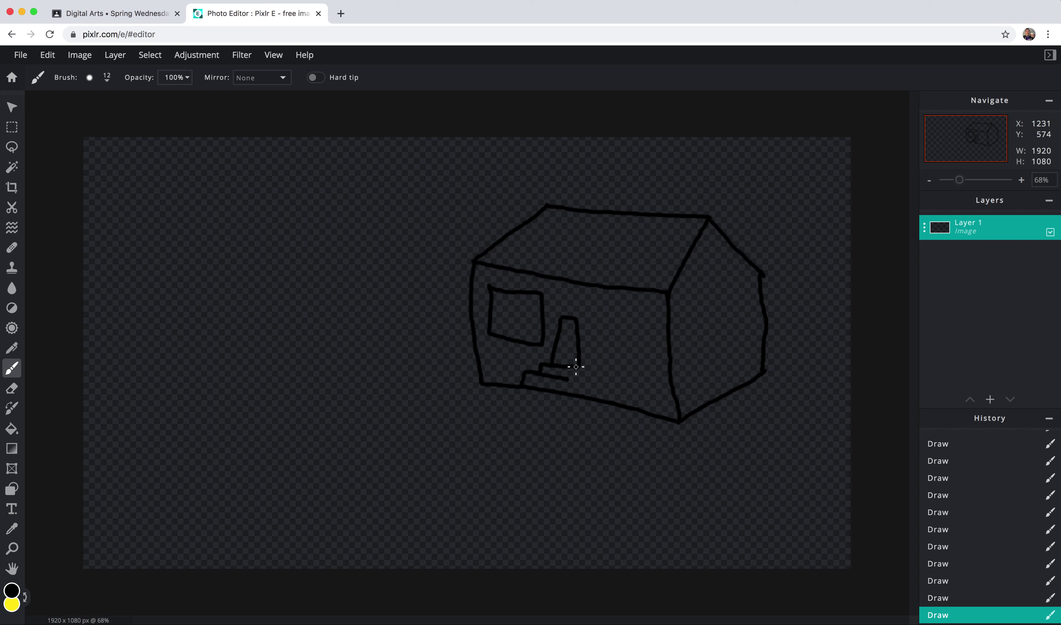
left_click_drag(579, 365, 558, 391)
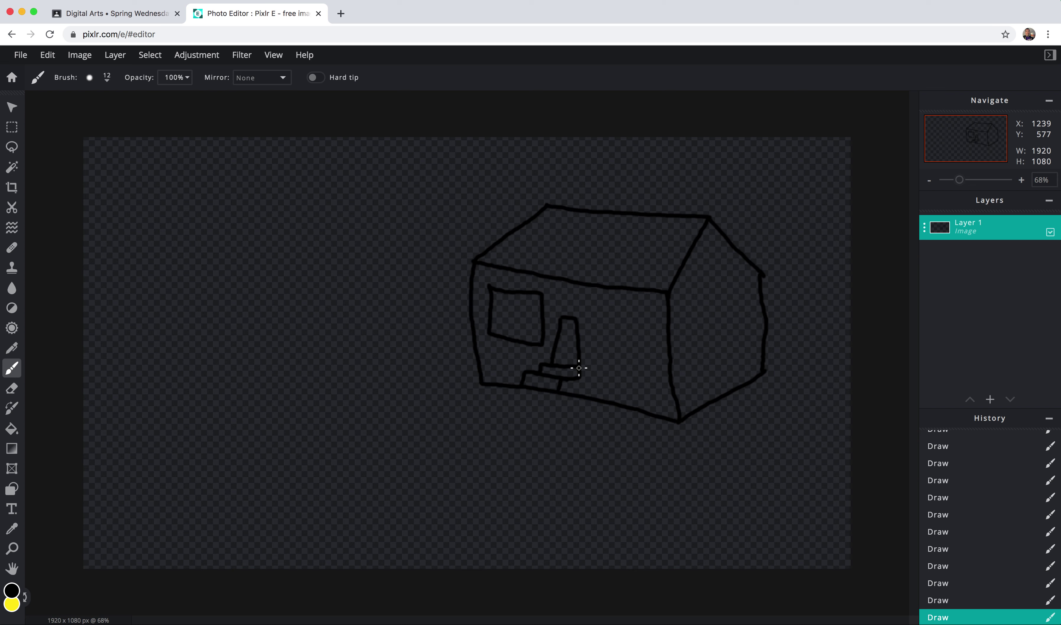
left_click_drag(581, 373, 579, 394)
- Draw two narrow windows beside the door and add dividing lines to the windows and details to the door
mouse_move(600, 316)
left_mouse_down()
mouse_move(599, 356)
mouse_move(614, 358)
mouse_move(608, 313)
mouse_move(633, 333)
mouse_move(631, 358)
mouse_move(644, 360)
mouse_move(631, 316)
left_mouse_up()
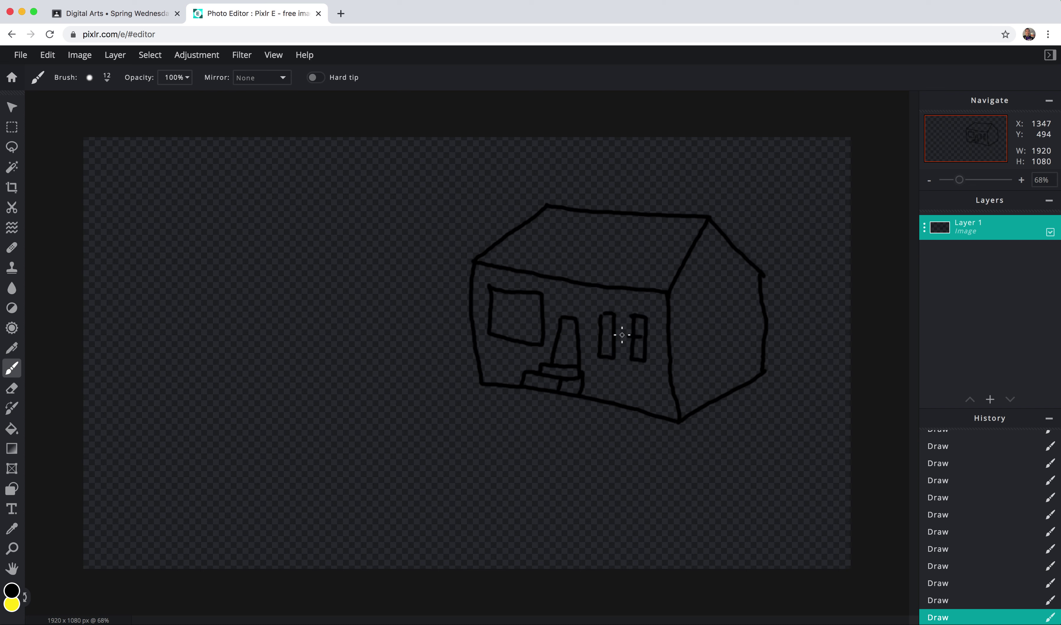
left_click_drag(600, 336, 614, 335)
mouse_move(490, 301)
left_mouse_down()
mouse_move(548, 311)
mouse_move(504, 319)
mouse_move(542, 321)
left_mouse_up()
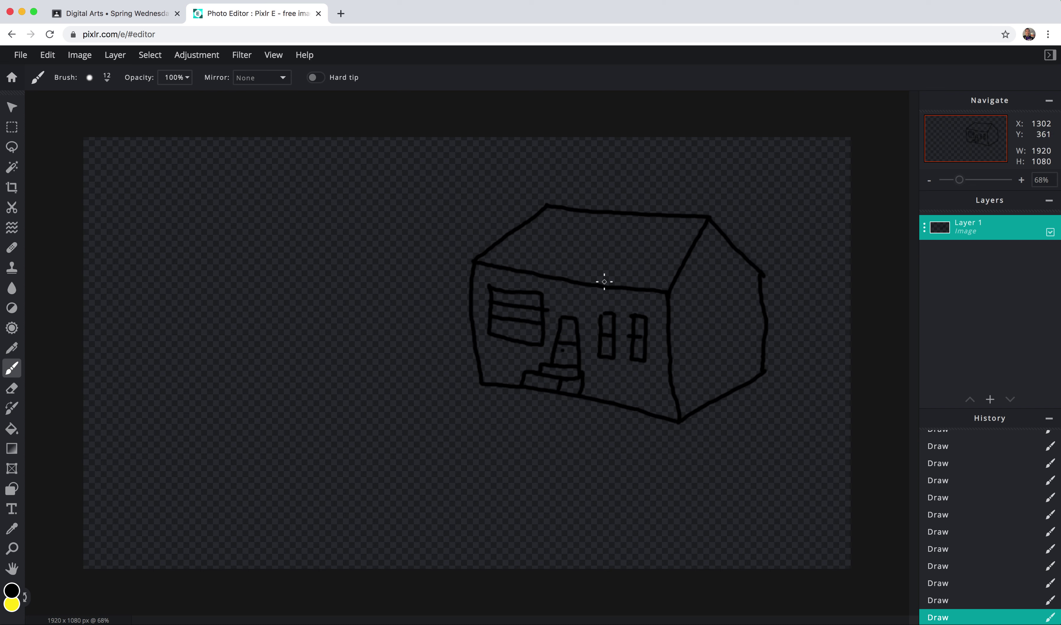
- Draw short shingle lines across the roof and a second line along its front eave
mouse_move(495, 245)
left_mouse_down()
mouse_move(529, 253)
mouse_move(573, 231)
mouse_move(691, 245)
left_mouse_up()
left_click_drag(573, 255, 687, 269)
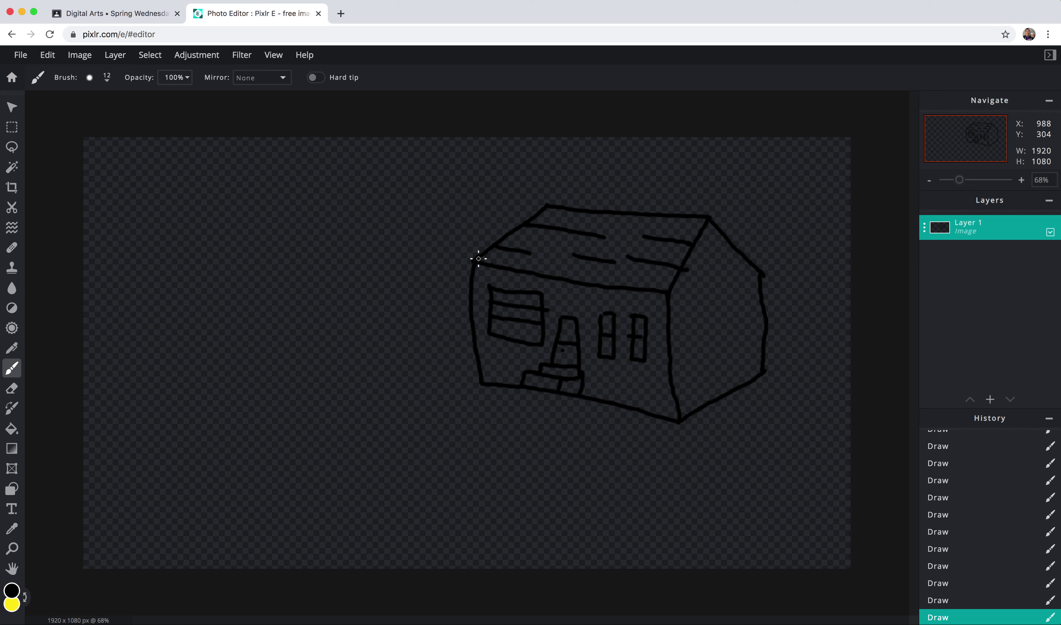
left_click_drag(478, 258, 671, 287)
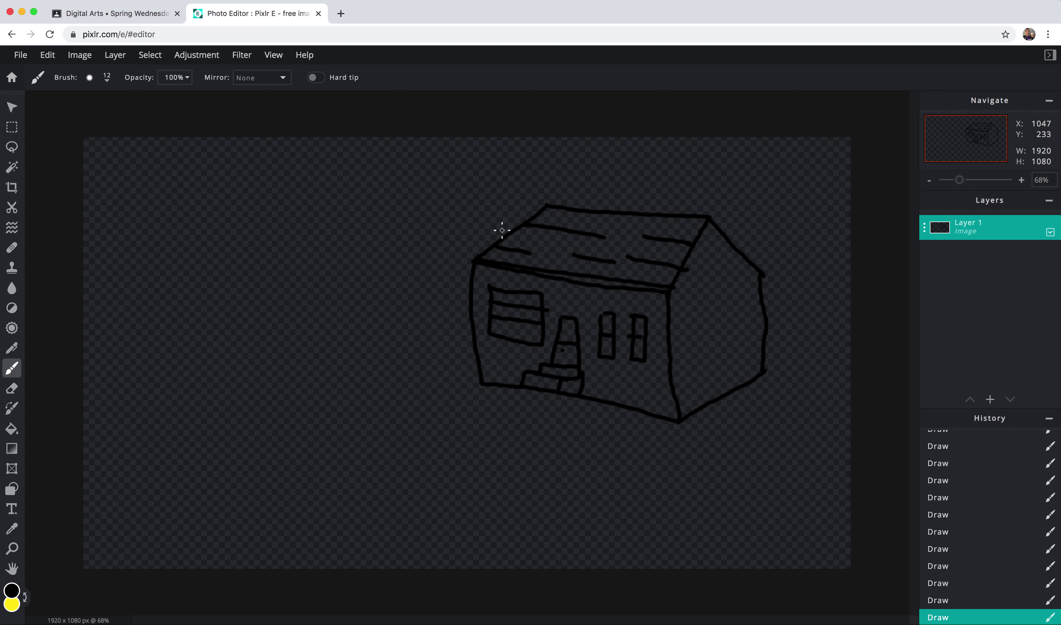
left_click_drag(495, 239, 495, 200)
left_click_drag(495, 200, 529, 202)
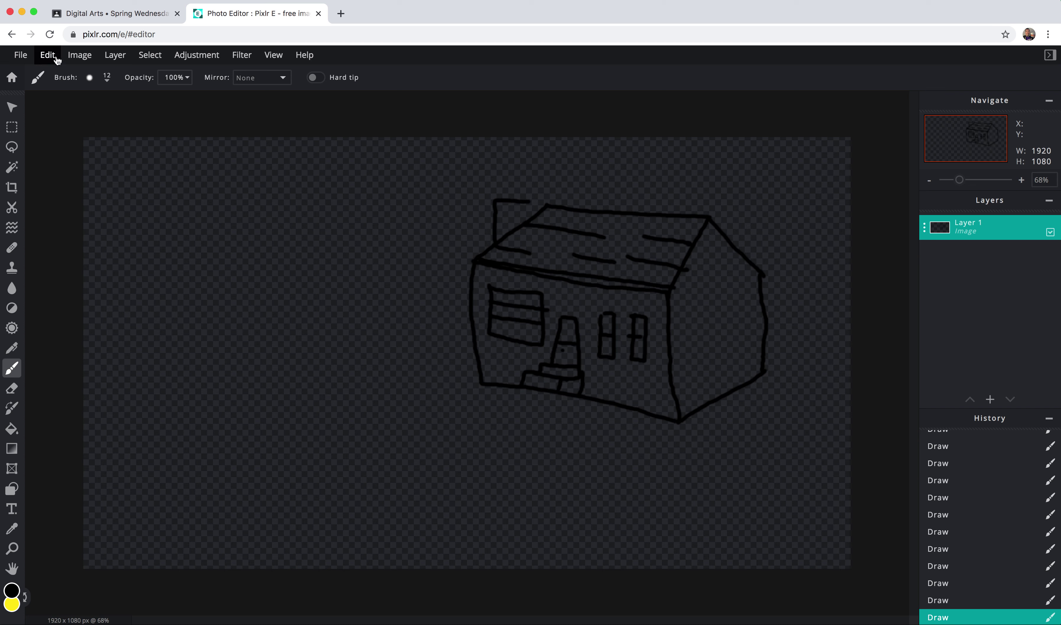
left_click(47, 55)
left_click(51, 71)
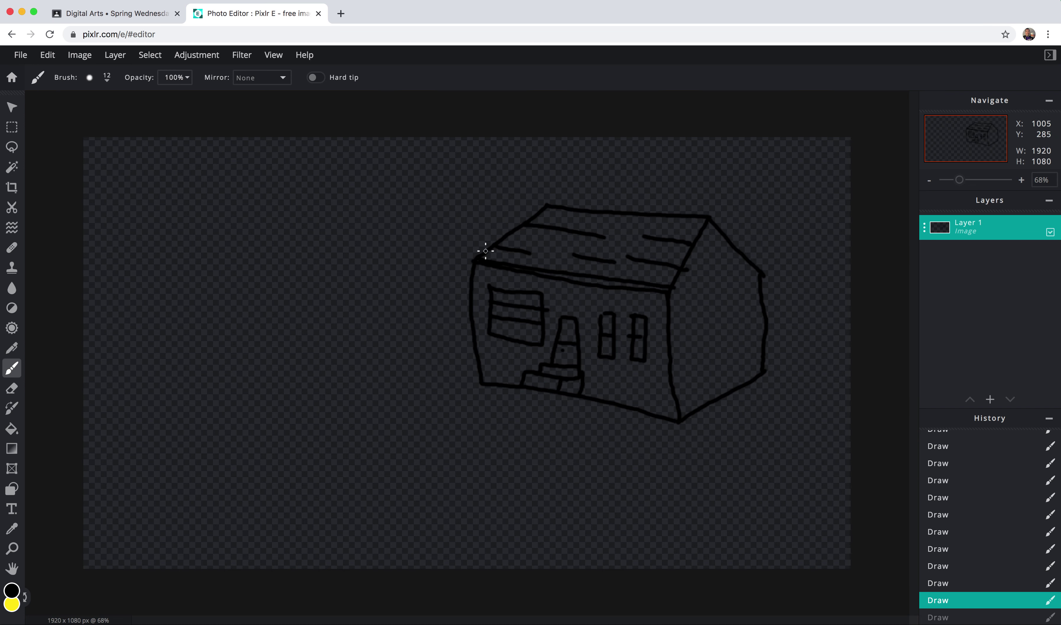
- Draw a box-shaped chimney at the roof's left corner and continue its outline down beside the left wall
mouse_move(487, 249)
left_mouse_down()
mouse_move(488, 228)
mouse_move(513, 216)
mouse_move(513, 229)
mouse_move(514, 214)
mouse_move(490, 211)
mouse_move(466, 225)
mouse_move(490, 225)
mouse_move(468, 236)
mouse_move(463, 315)
mouse_move(467, 372)
mouse_move(483, 380)
left_mouse_up()
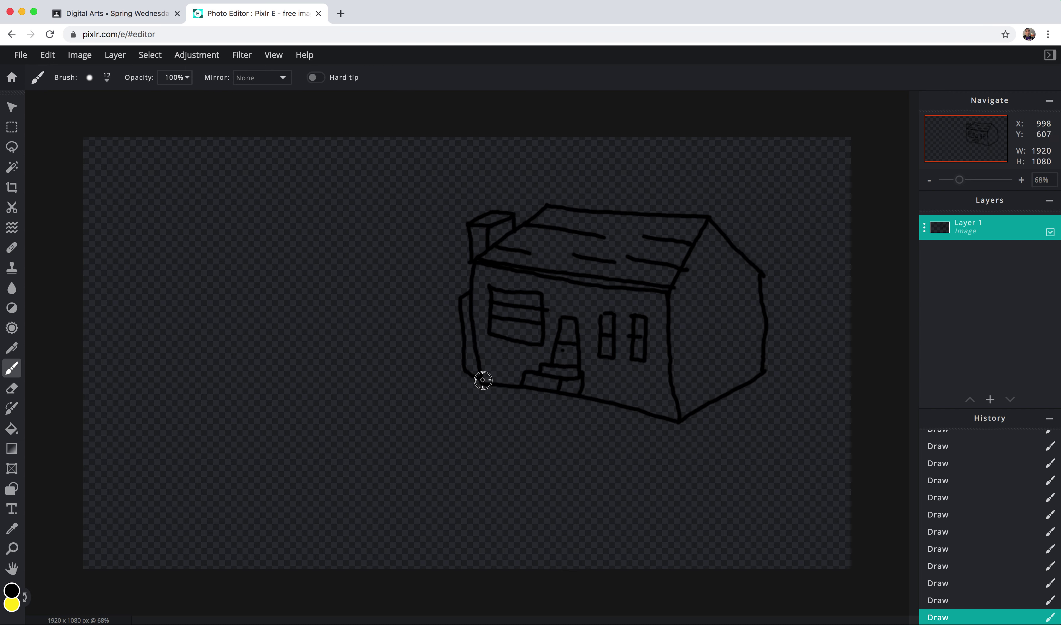
- Add a new empty layer above the house drawing
scroll(404, 341, "down", 2)
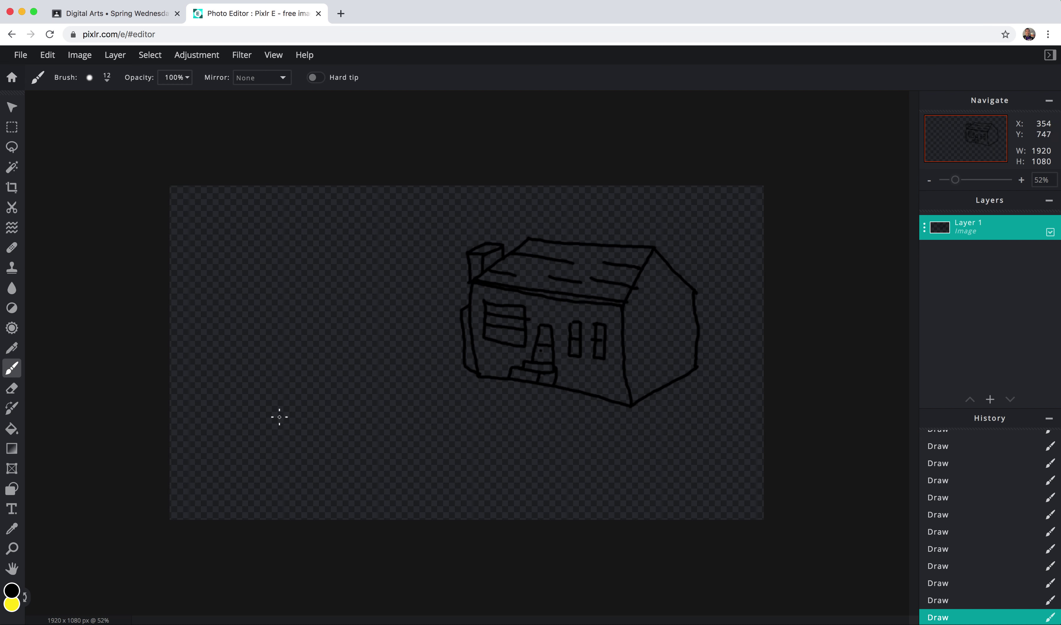
left_click(114, 54)
left_click(118, 73)
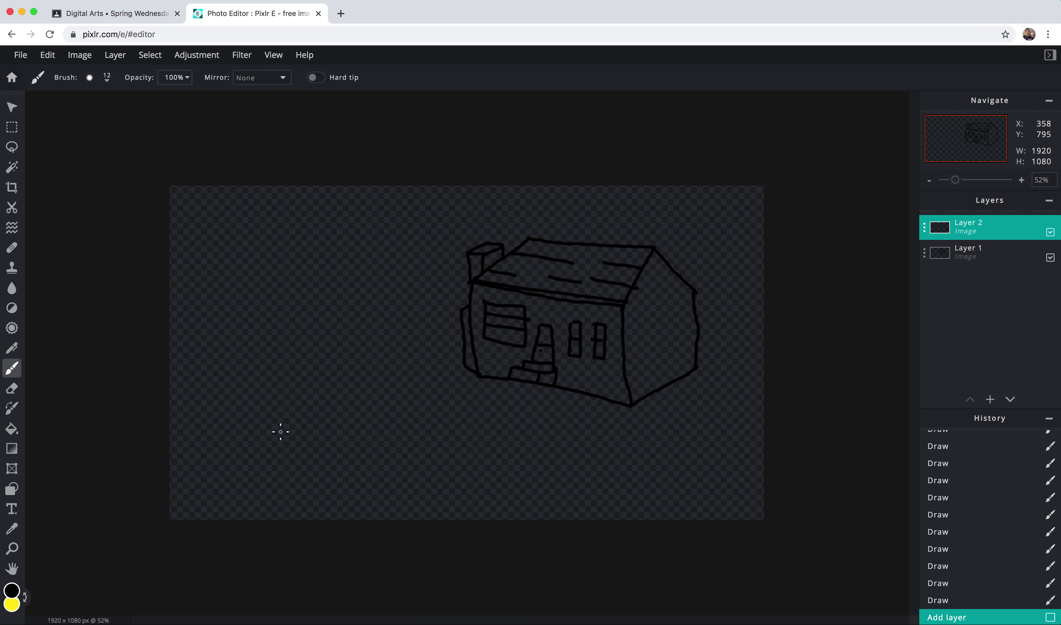
left_click(115, 56)
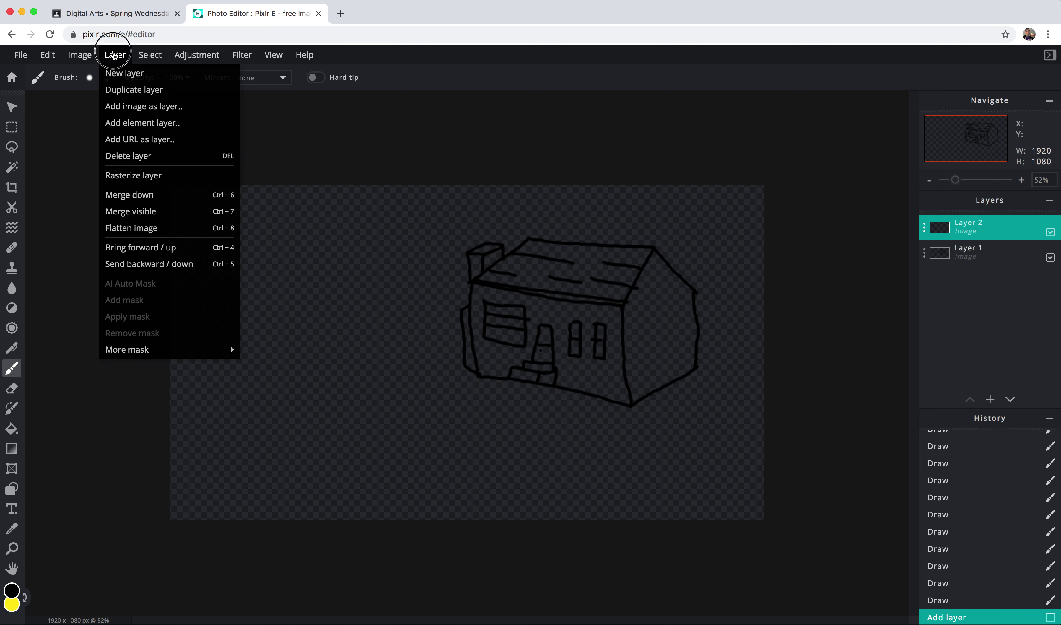
left_click(115, 55)
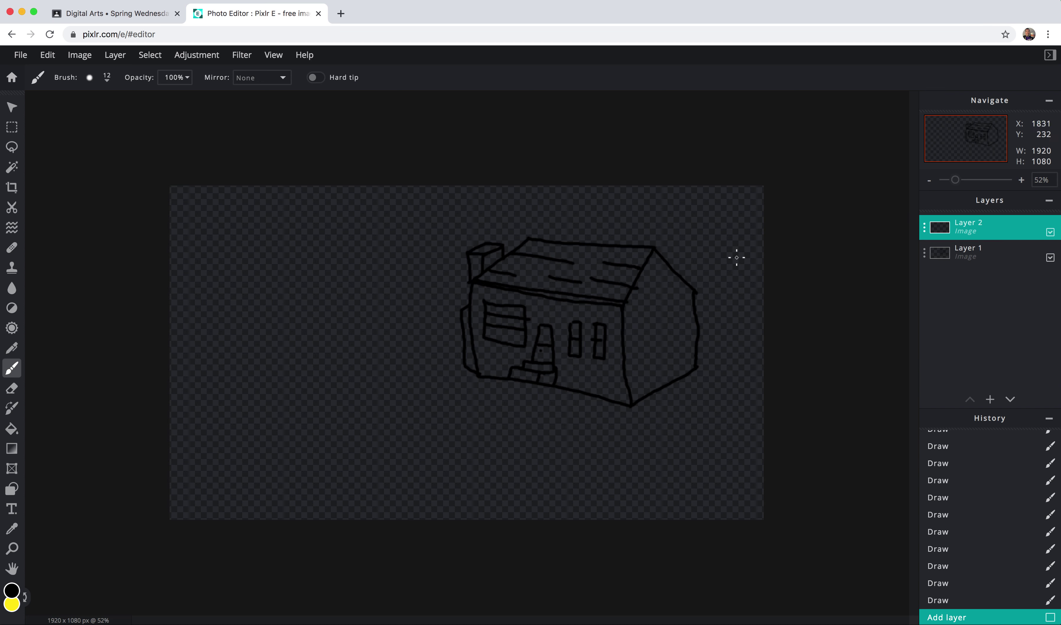
- Draw a tree left of the house on the new layer, with roots, trunk, bare branches and a scalloped leaf crown
scroll(270, 424, "up", 2)
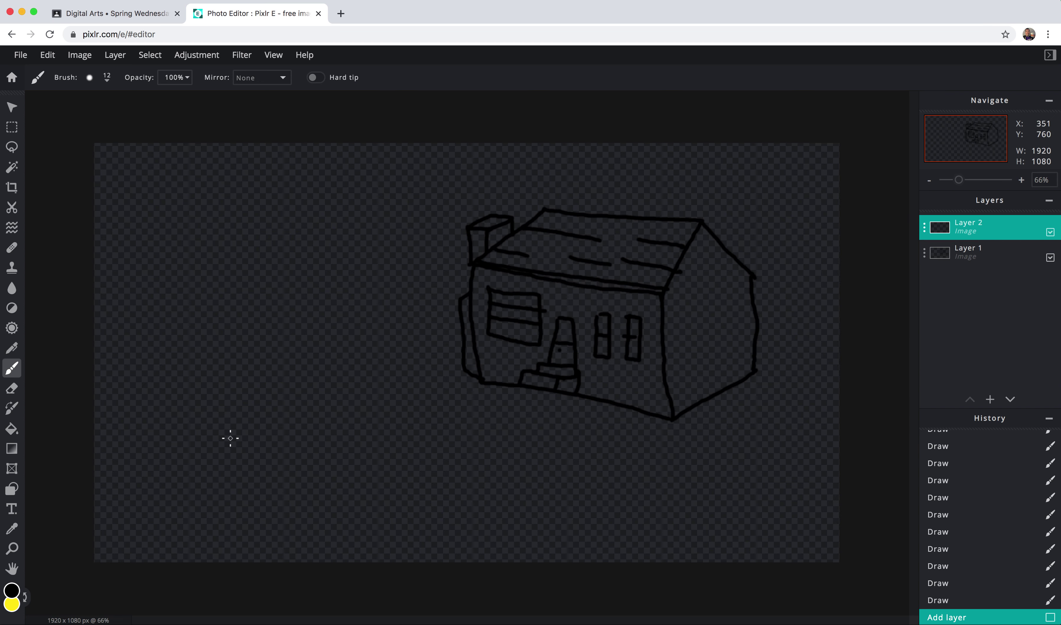
mouse_move(228, 443)
left_mouse_down()
mouse_move(251, 386)
mouse_move(239, 316)
mouse_move(188, 270)
mouse_move(234, 295)
mouse_move(265, 227)
mouse_move(257, 274)
mouse_move(301, 249)
mouse_move(267, 312)
mouse_move(343, 301)
mouse_move(321, 324)
mouse_move(279, 329)
mouse_move(272, 349)
mouse_move(283, 398)
mouse_move(324, 442)
mouse_move(318, 449)
mouse_move(263, 431)
mouse_move(201, 461)
mouse_move(240, 437)
left_mouse_up()
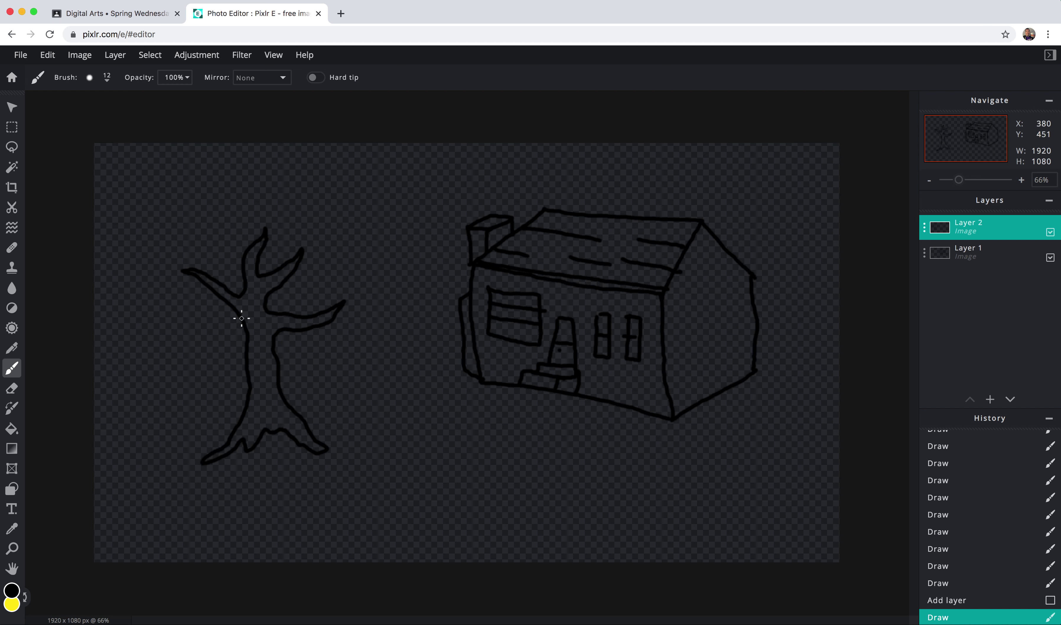
mouse_move(230, 322)
left_mouse_down()
mouse_move(152, 304)
mouse_move(148, 281)
mouse_move(167, 265)
mouse_move(178, 230)
mouse_move(218, 196)
mouse_move(325, 212)
mouse_move(363, 280)
mouse_move(363, 309)
mouse_move(334, 344)
mouse_move(275, 334)
left_mouse_up()
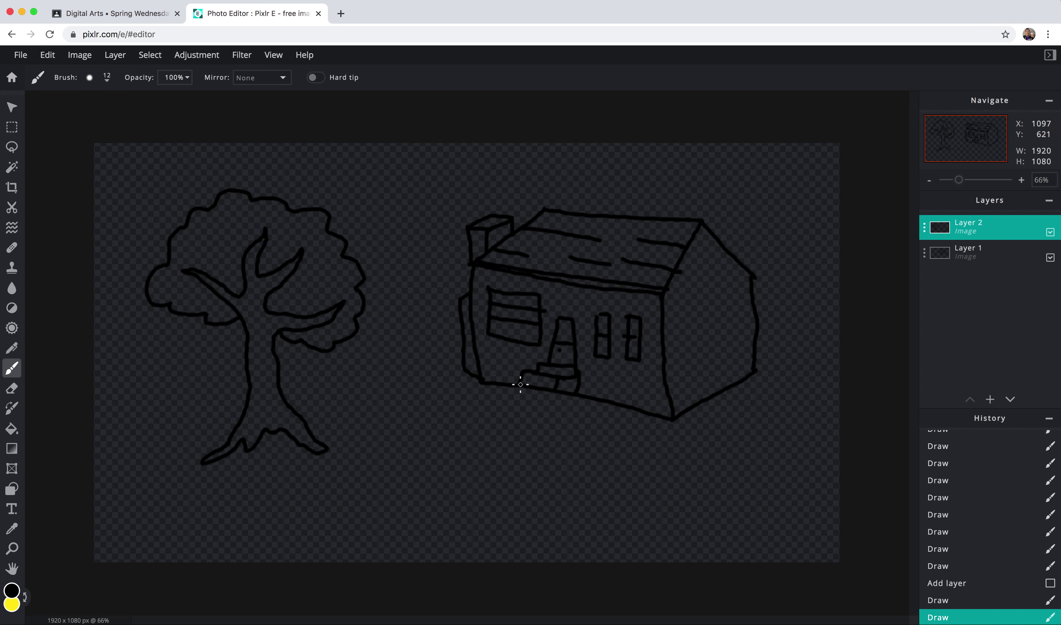
- Move the house on Layer 1 lower on the canvas and scale it down proportionally to about 697 by 500 px
left_click(975, 253)
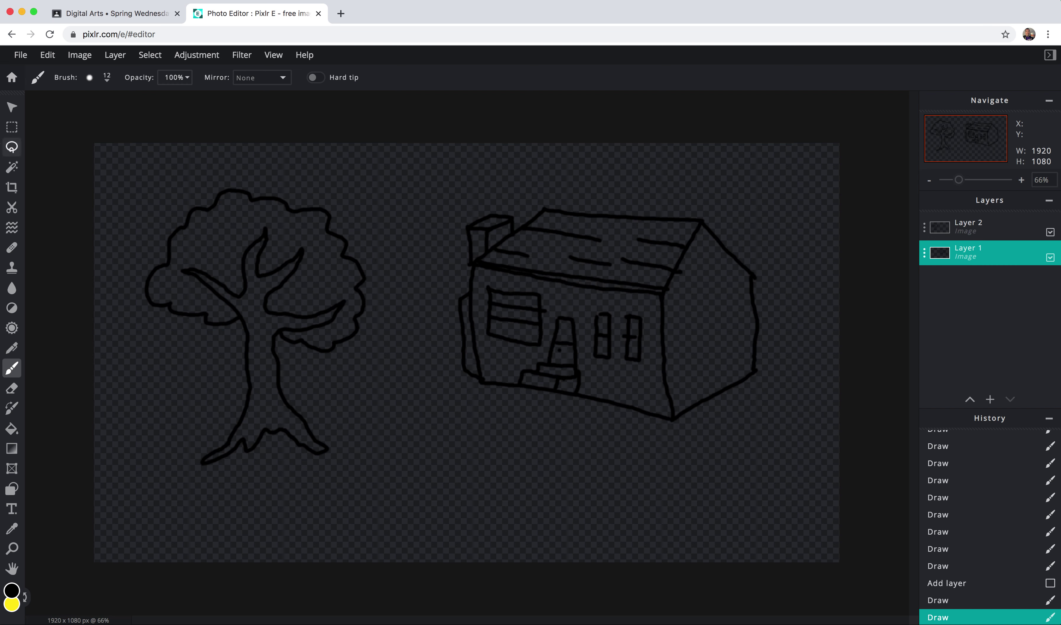
left_click(12, 107)
left_click_drag(632, 279, 621, 339)
left_click(749, 547)
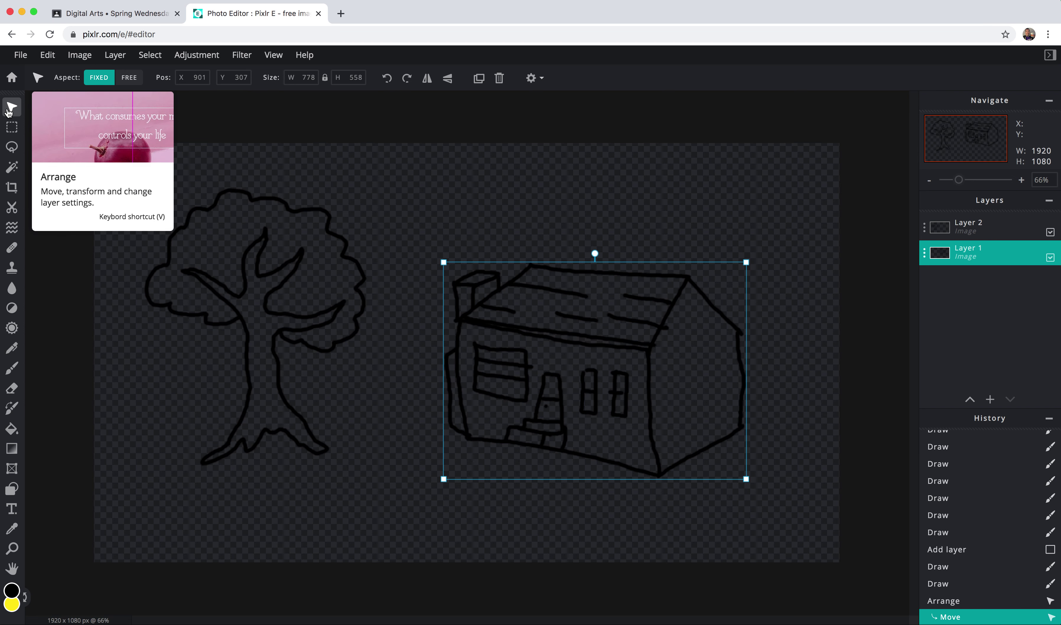
mouse_move(576, 322)
left_mouse_down()
mouse_move(570, 339)
mouse_move(438, 306)
mouse_move(571, 349)
mouse_move(592, 350)
mouse_move(583, 334)
mouse_move(593, 329)
left_mouse_up()
left_click_drag(749, 267, 715, 284)
left_click_drag(609, 343, 632, 323)
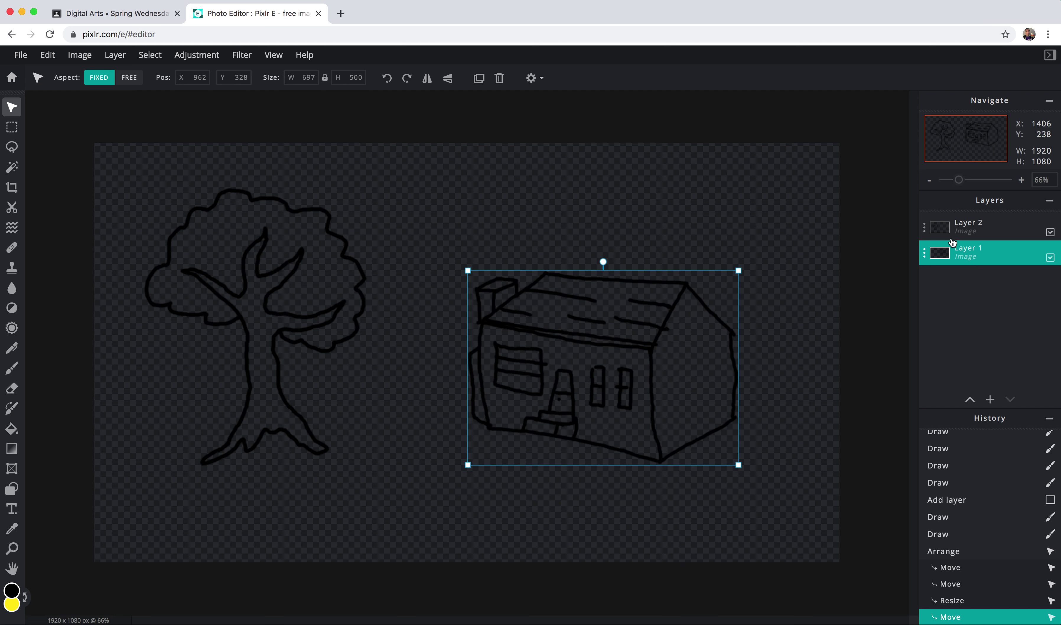
- Add a new empty layer above the tree layer
left_click(998, 229)
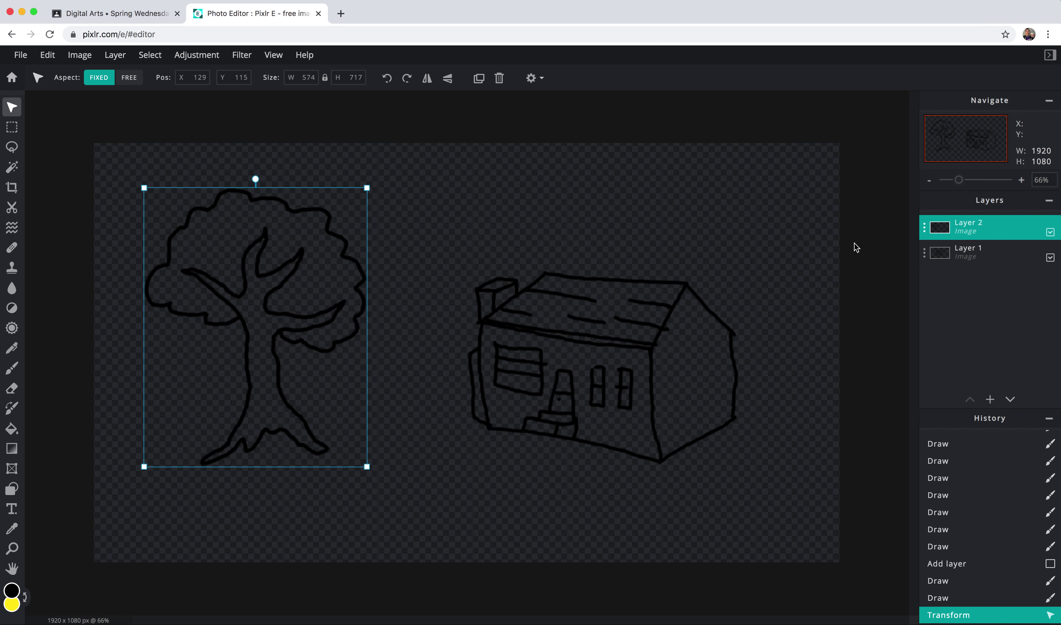
left_click(469, 221)
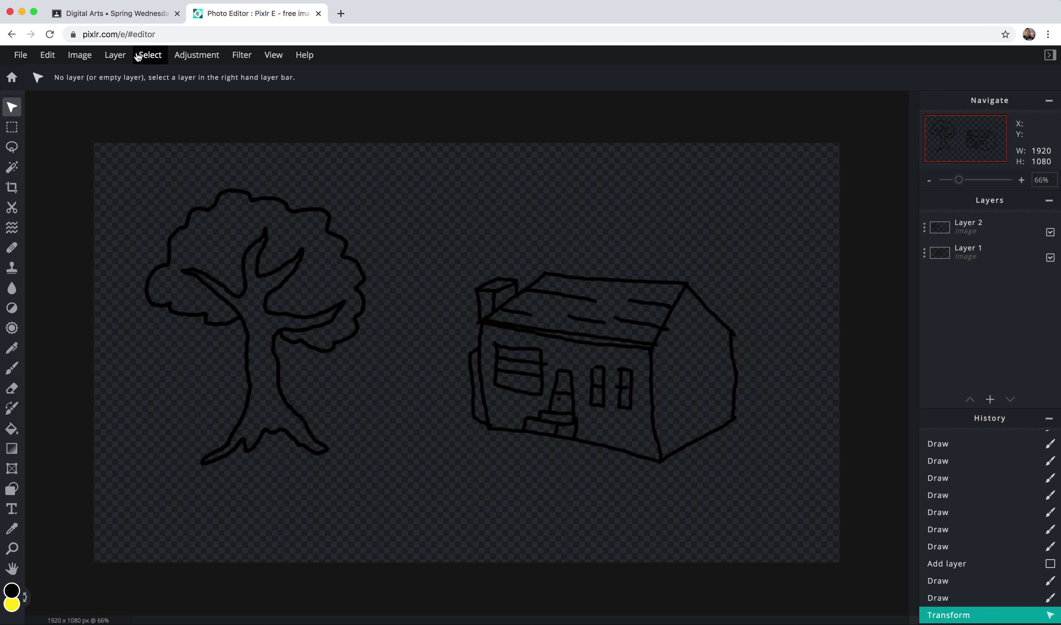
left_click(115, 55)
left_click(122, 73)
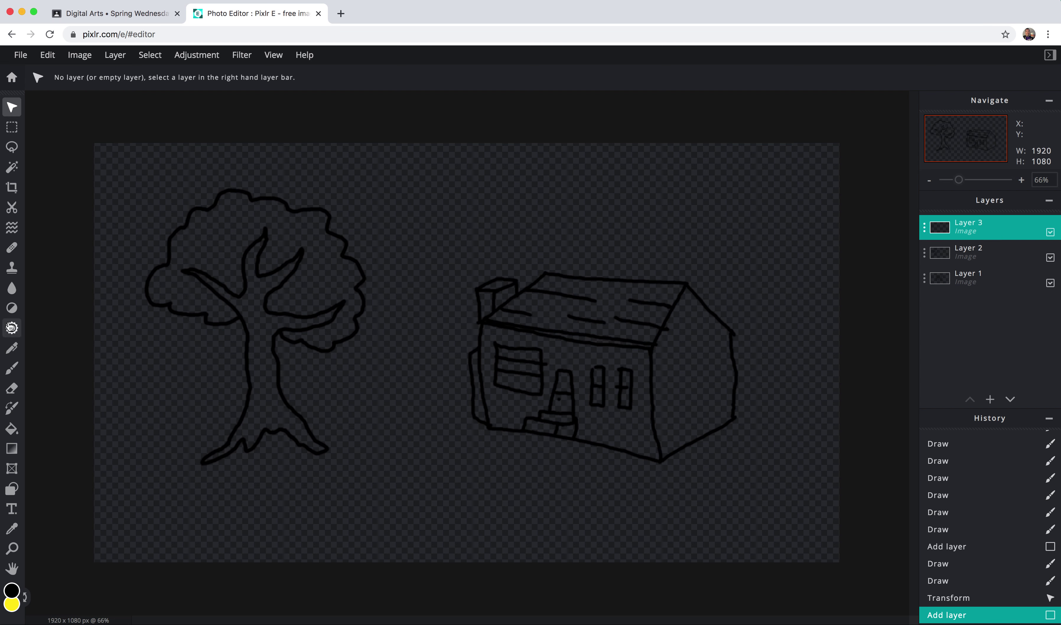
- Draw a winding path from the house steps and a double-line road sloping across the lower foreground on the new layer
left_click(11, 368)
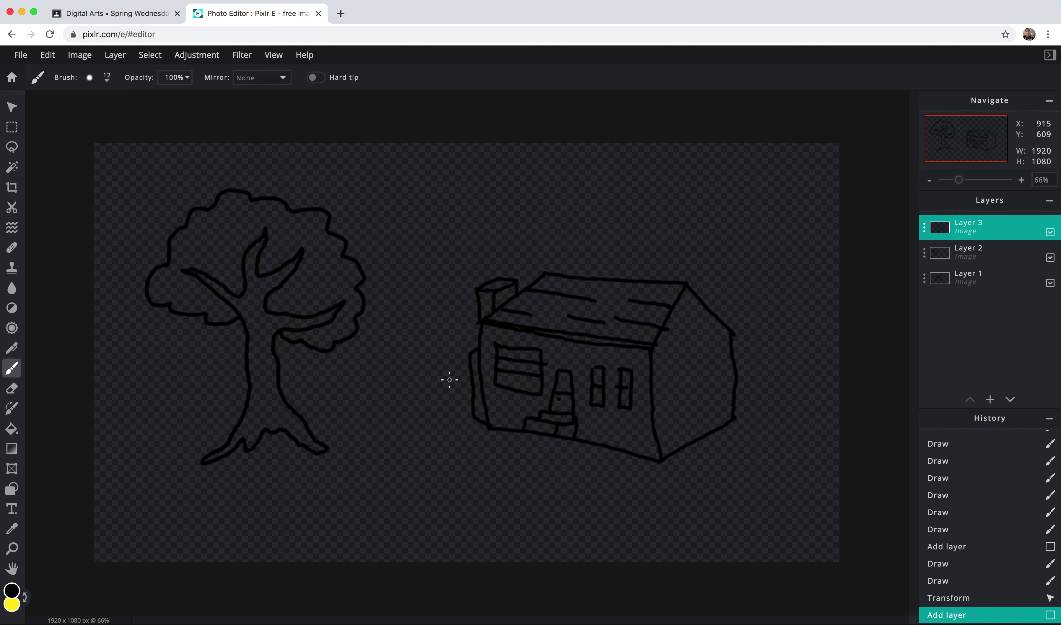
mouse_move(521, 431)
left_mouse_down()
mouse_move(439, 486)
mouse_move(364, 507)
left_mouse_up()
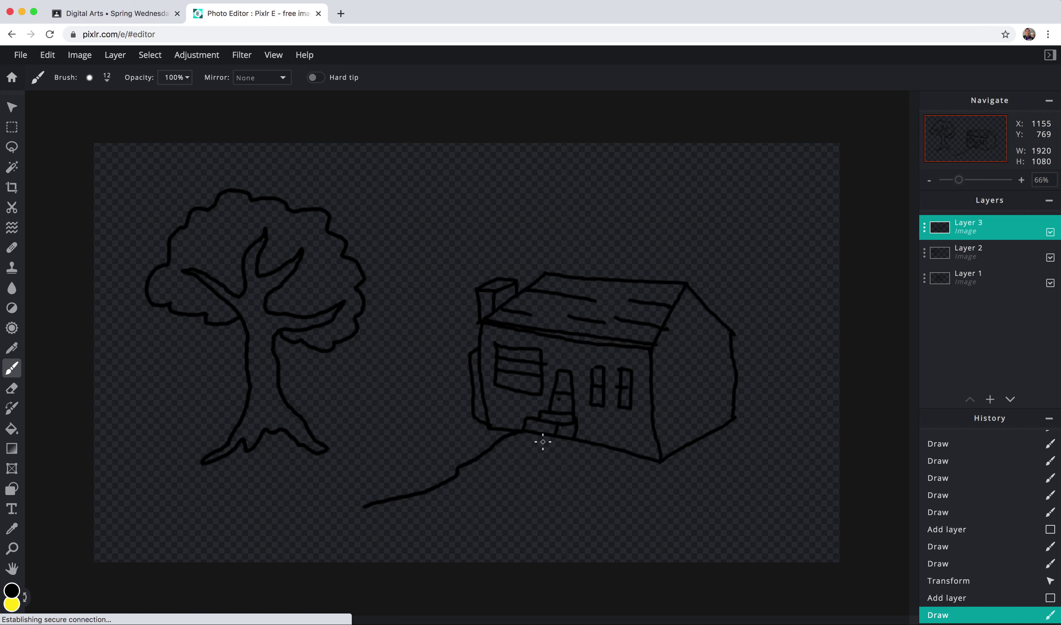
mouse_move(550, 436)
left_mouse_down()
mouse_move(491, 484)
mouse_move(426, 518)
left_mouse_up()
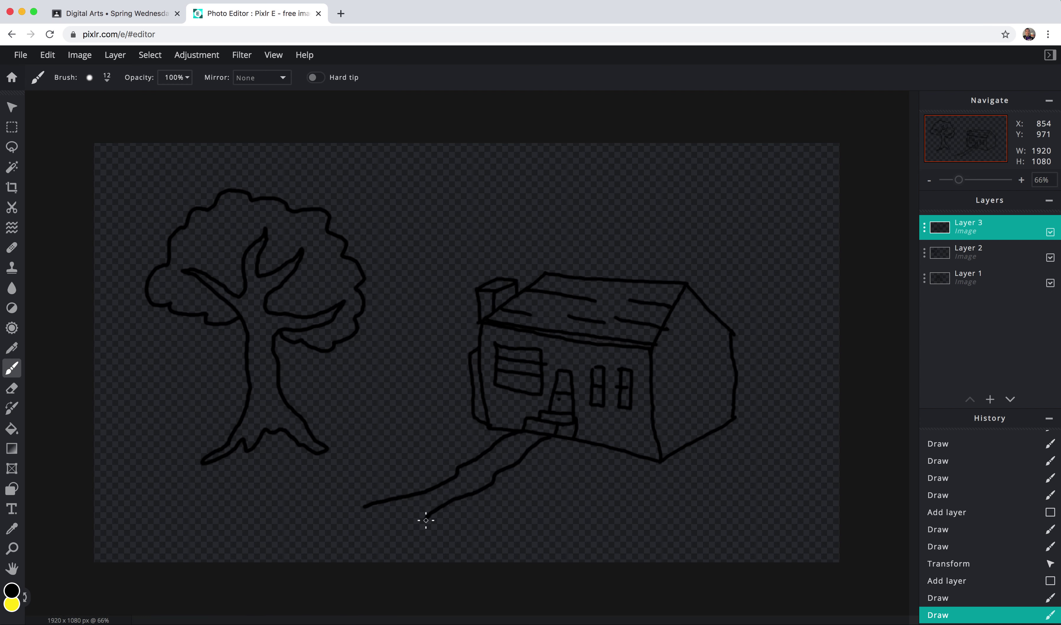
left_click_drag(89, 445, 641, 574)
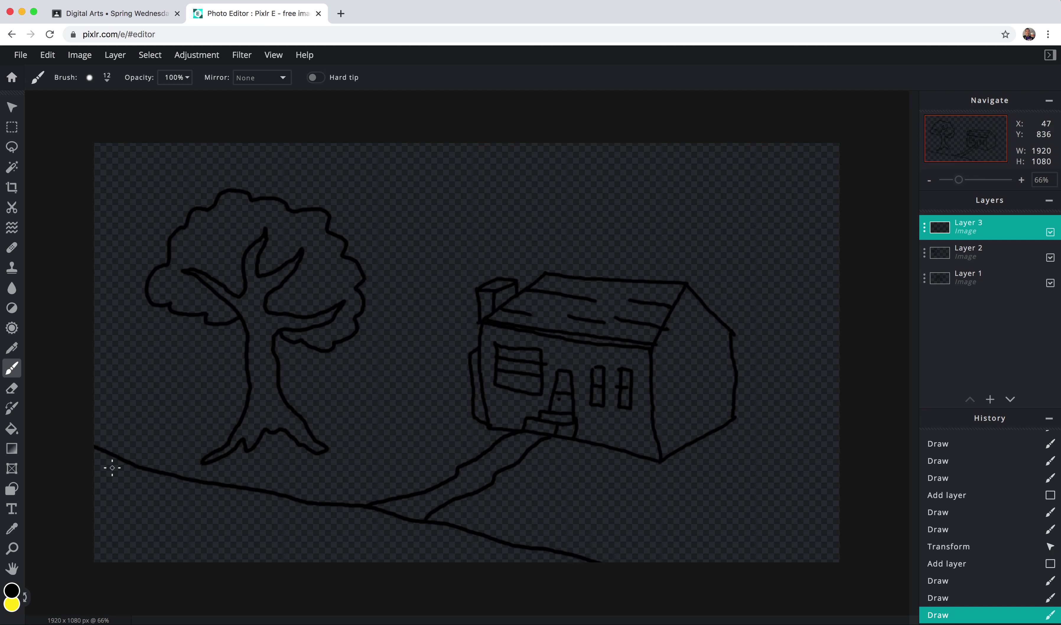
mouse_move(91, 459)
left_mouse_down()
mouse_move(156, 485)
mouse_move(339, 512)
mouse_move(592, 574)
left_mouse_up()
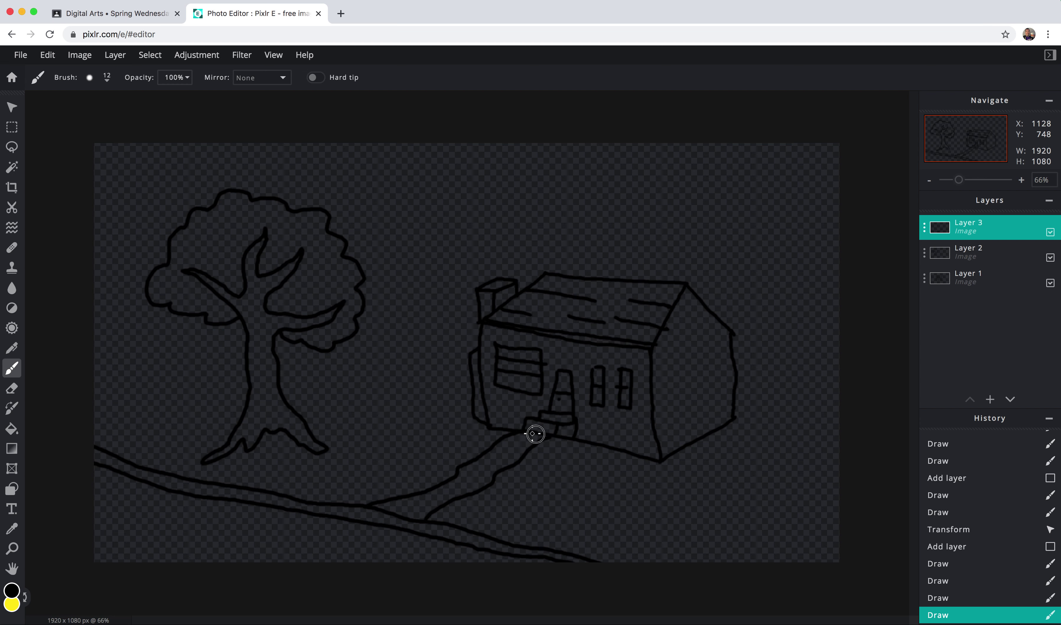
left_click(546, 435)
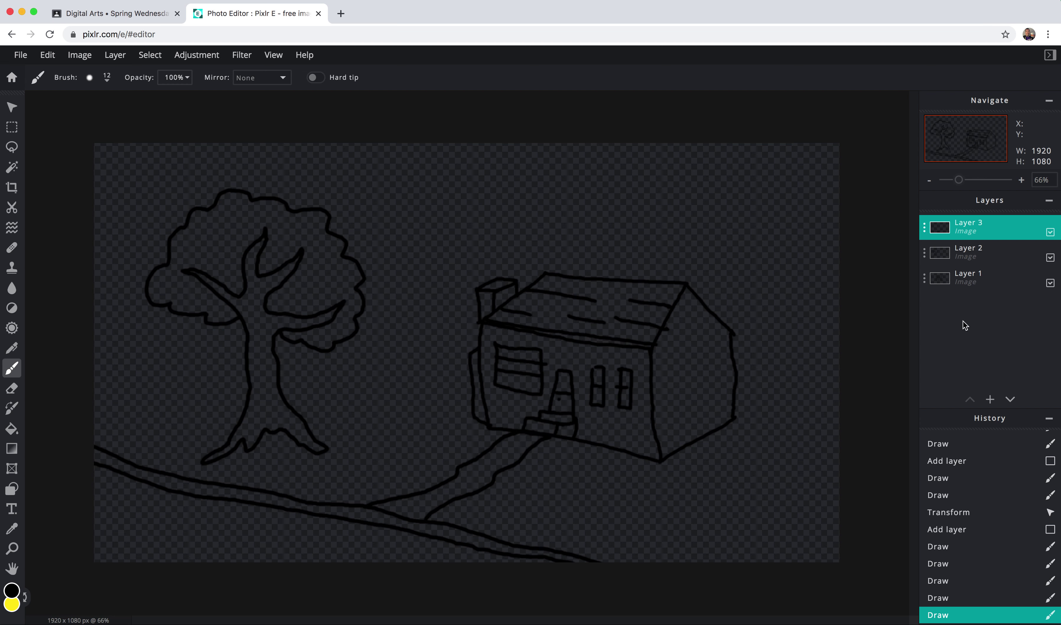
- Hide and show the house layer and the path layer to check what each one contains
left_click(1050, 284)
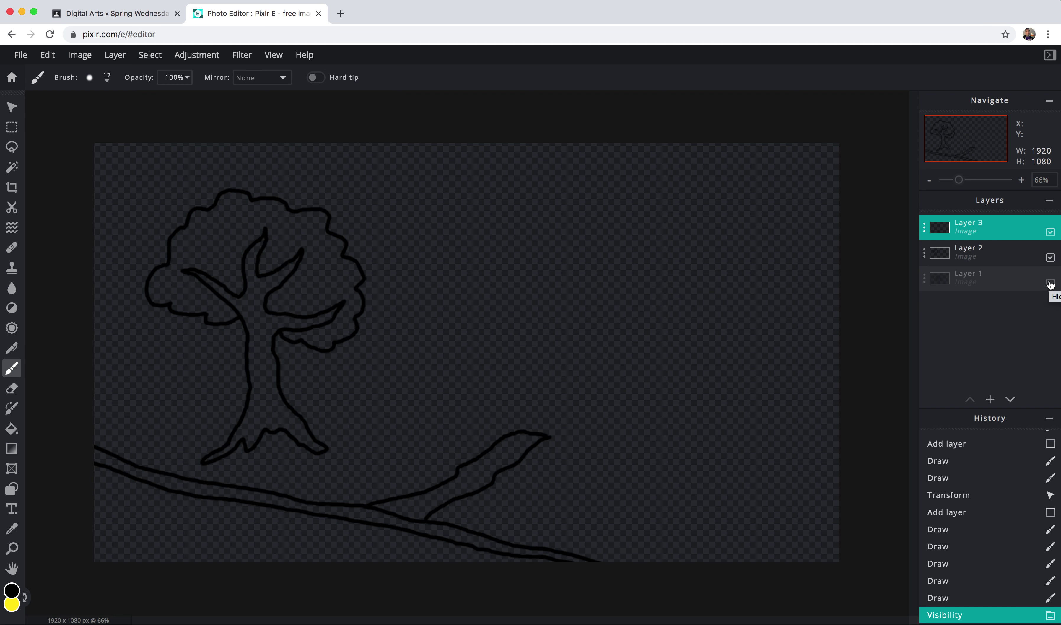
left_click(1050, 283)
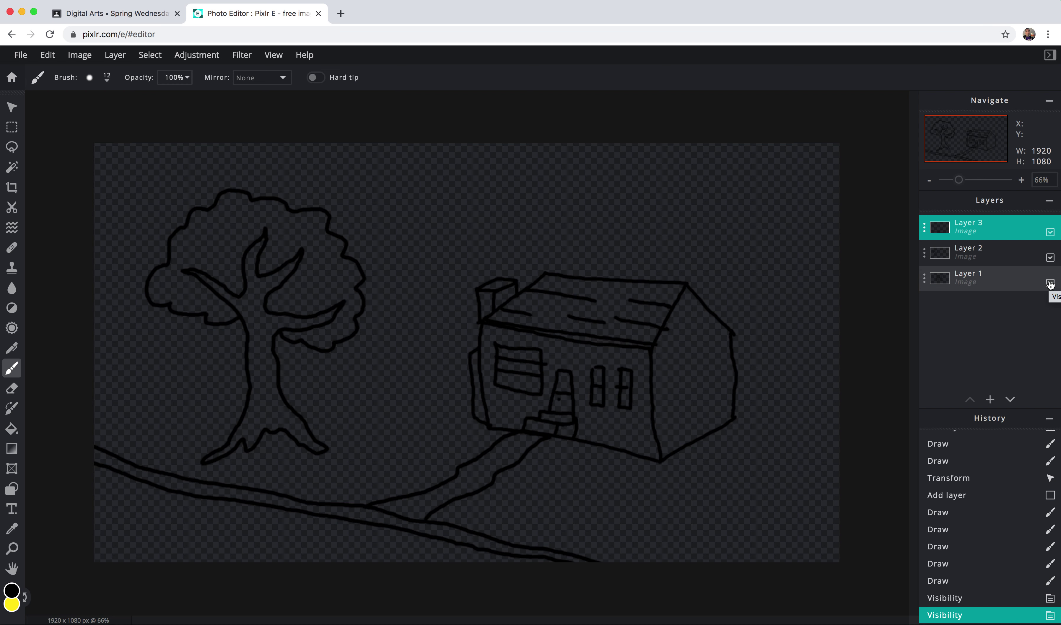
left_click(1050, 232)
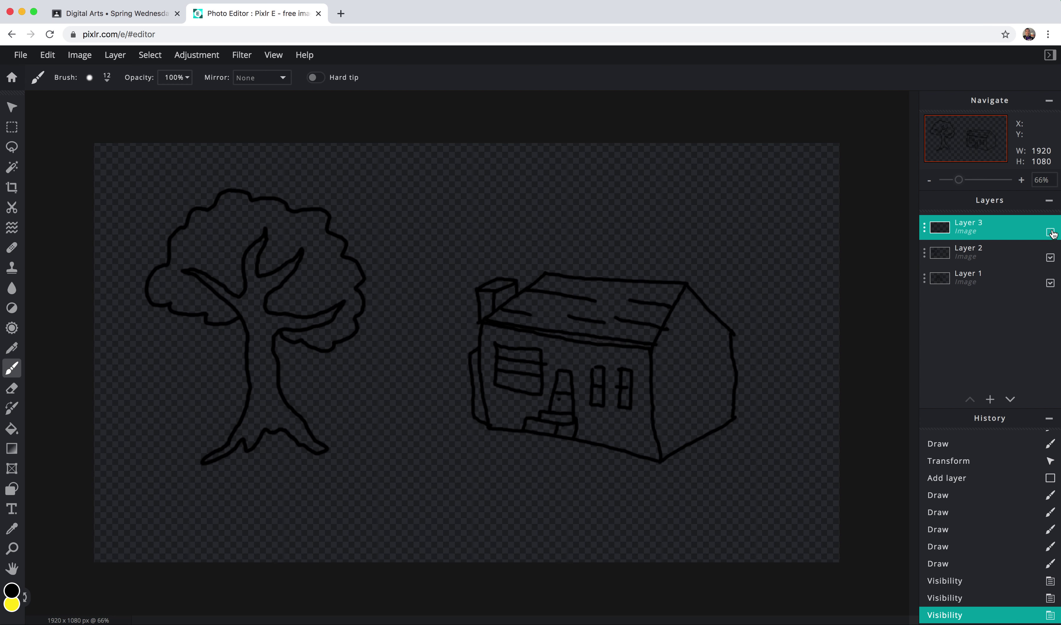
left_click(1050, 232)
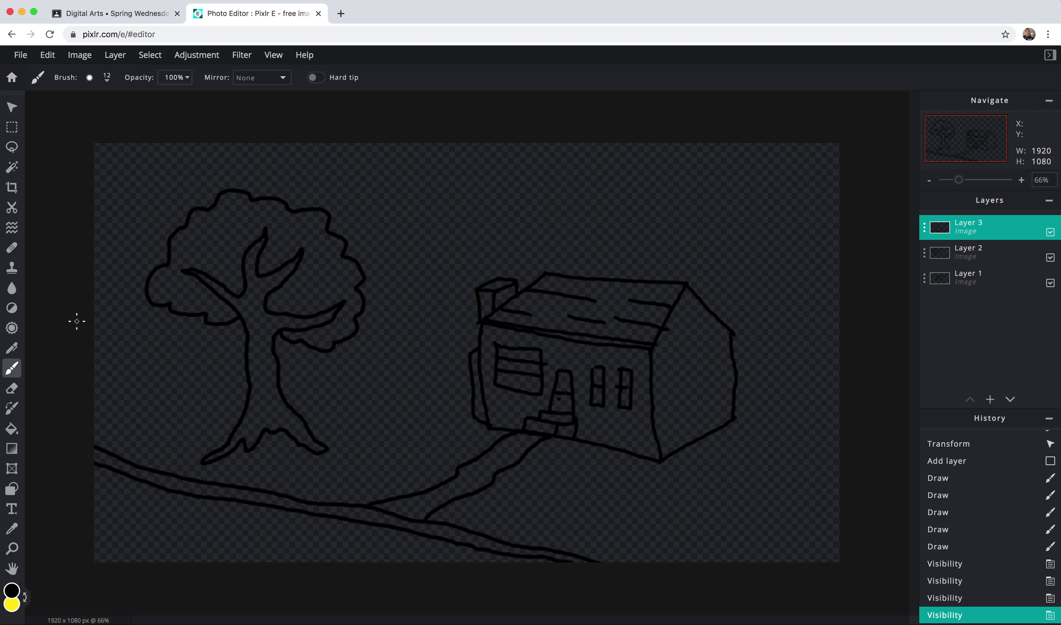
- Draw a rolling horizon line across the canvas and a wide closed ground outline around the tree base and house on Layer 3
mouse_move(75, 303)
left_mouse_down()
mouse_move(259, 350)
mouse_move(428, 353)
mouse_move(918, 405)
left_mouse_up()
mouse_move(836, 415)
left_mouse_down()
mouse_move(628, 401)
mouse_move(292, 417)
mouse_move(143, 438)
mouse_move(206, 475)
mouse_move(250, 480)
mouse_move(479, 463)
mouse_move(645, 483)
mouse_move(764, 457)
mouse_move(822, 434)
mouse_move(841, 406)
left_mouse_up()
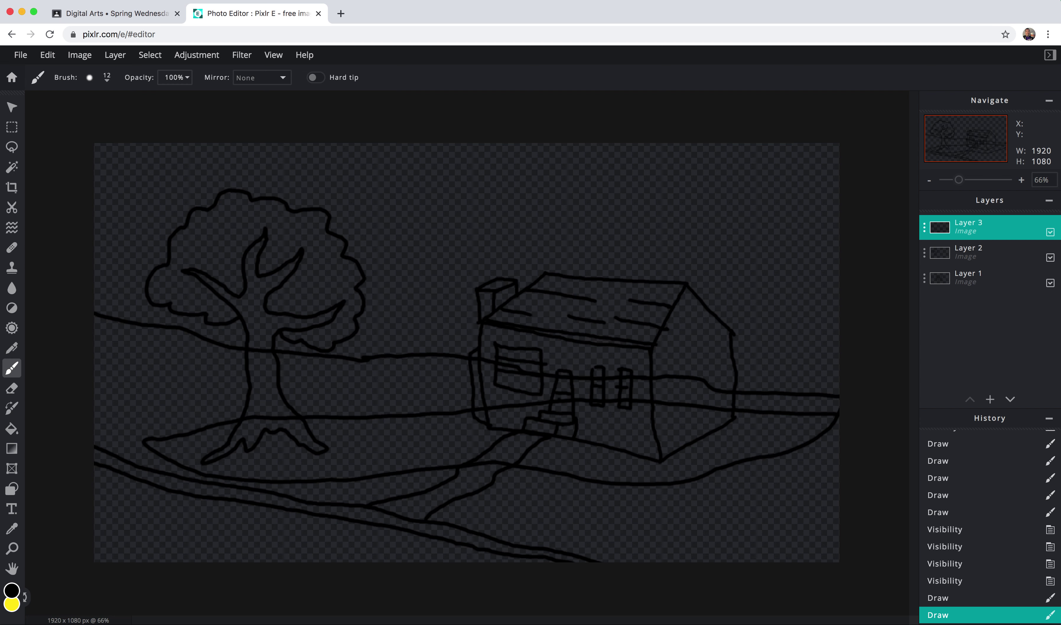
- Toggle the visibility of Layers 3, 2 and 1 off and on to compare their drawings
left_click(1050, 232)
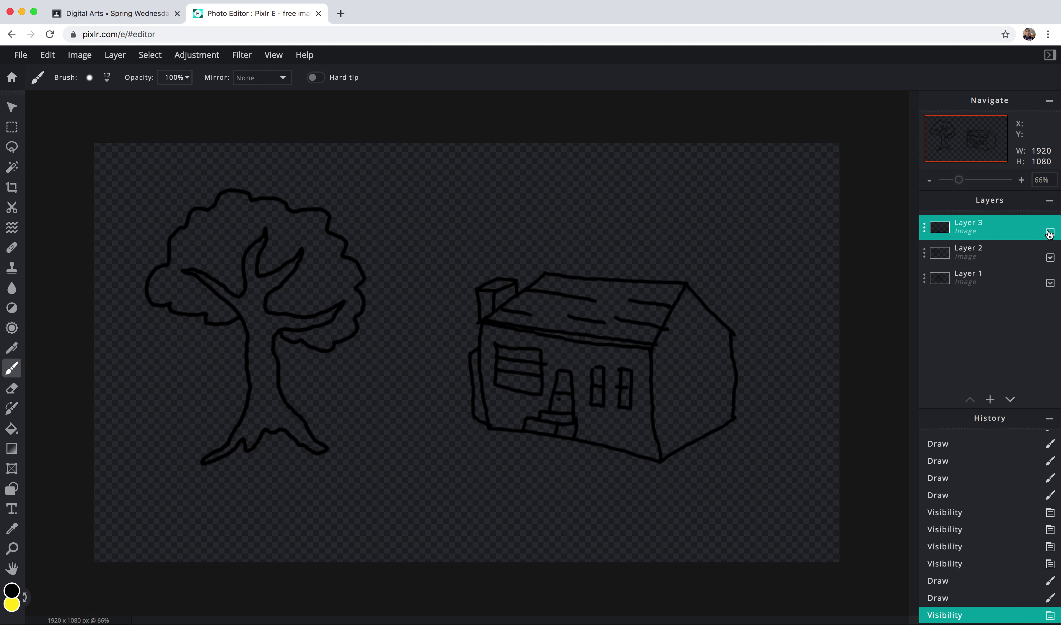
left_click(1050, 232)
left_click(1050, 258)
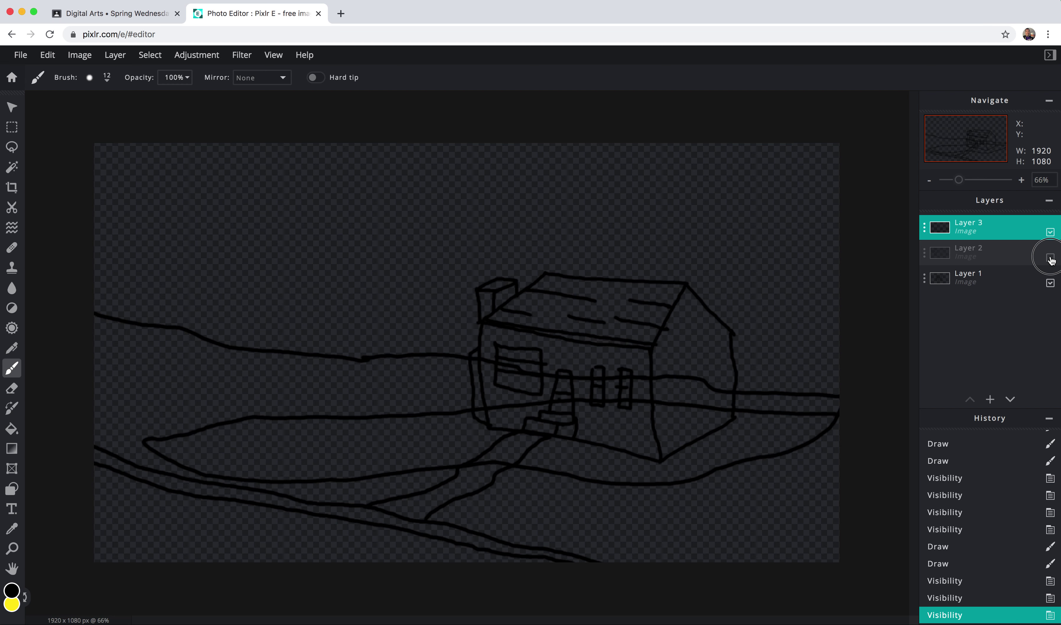
left_click(1050, 257)
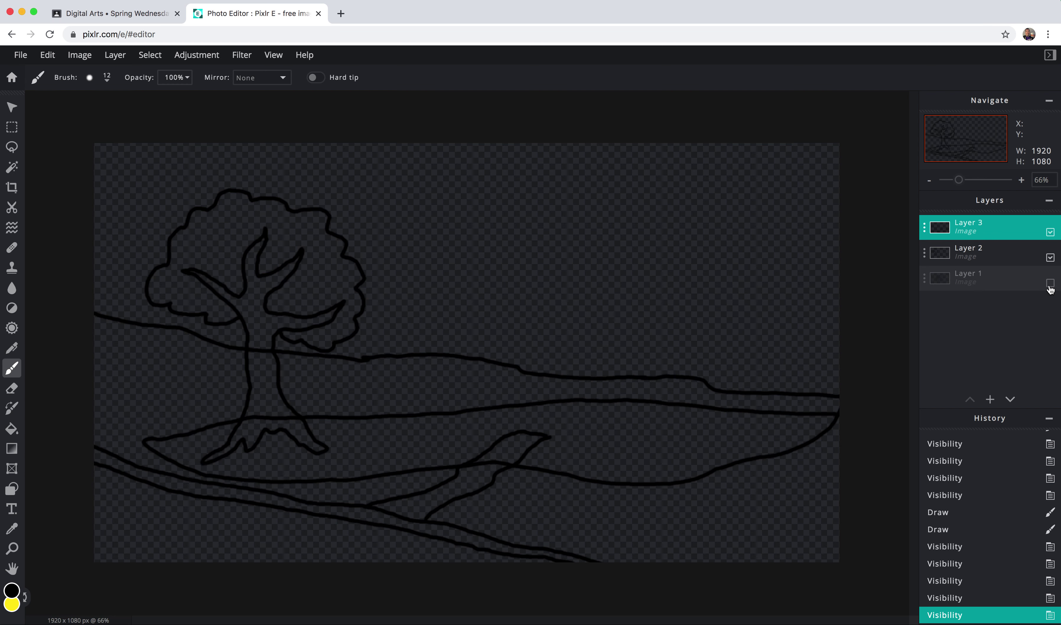
left_click(1050, 285)
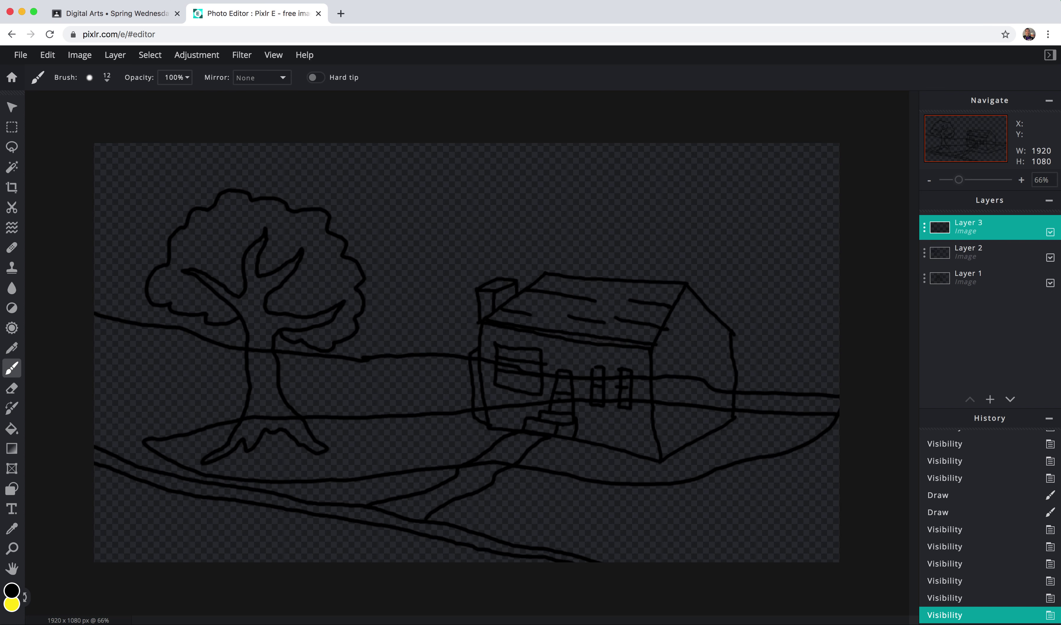
- Add a fourth layer and draw a distant ridge line with a long tapering hill band below it across the background
left_click(115, 56)
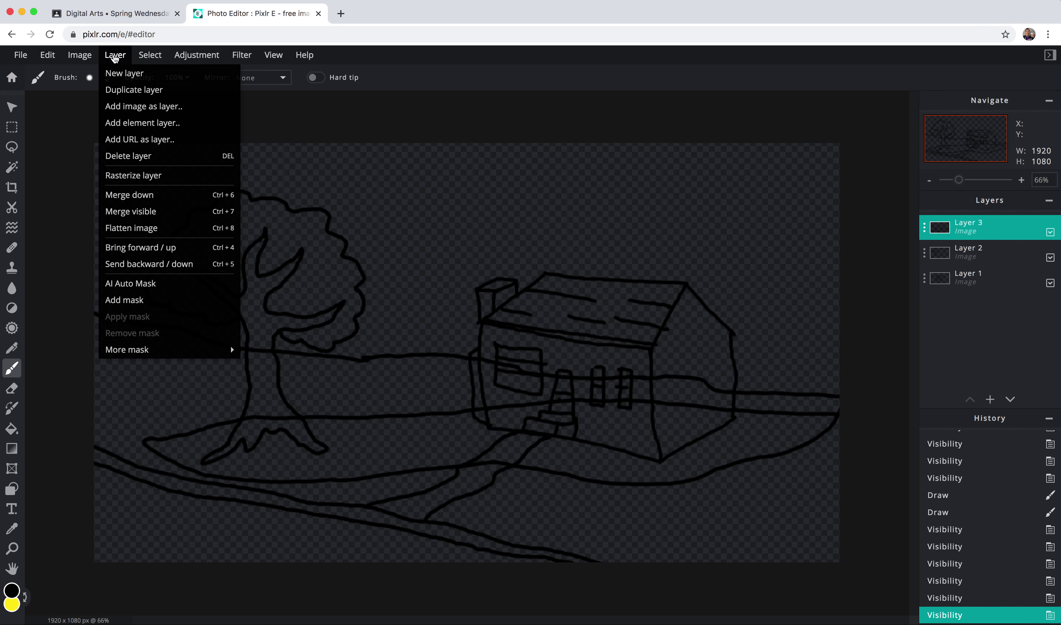
left_click(119, 74)
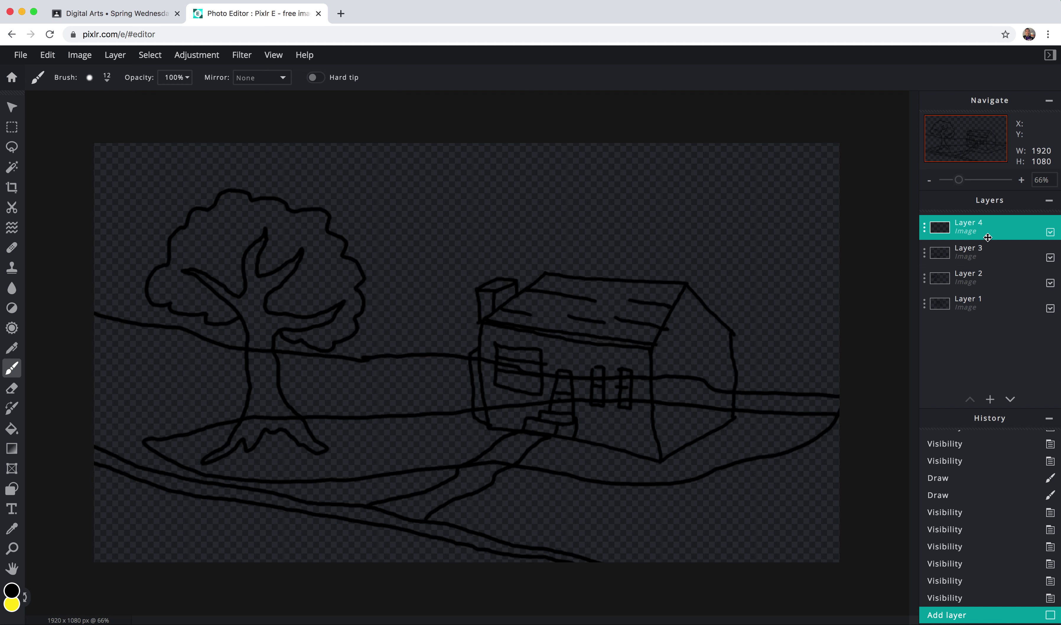
left_click(1050, 232)
left_click(1050, 232)
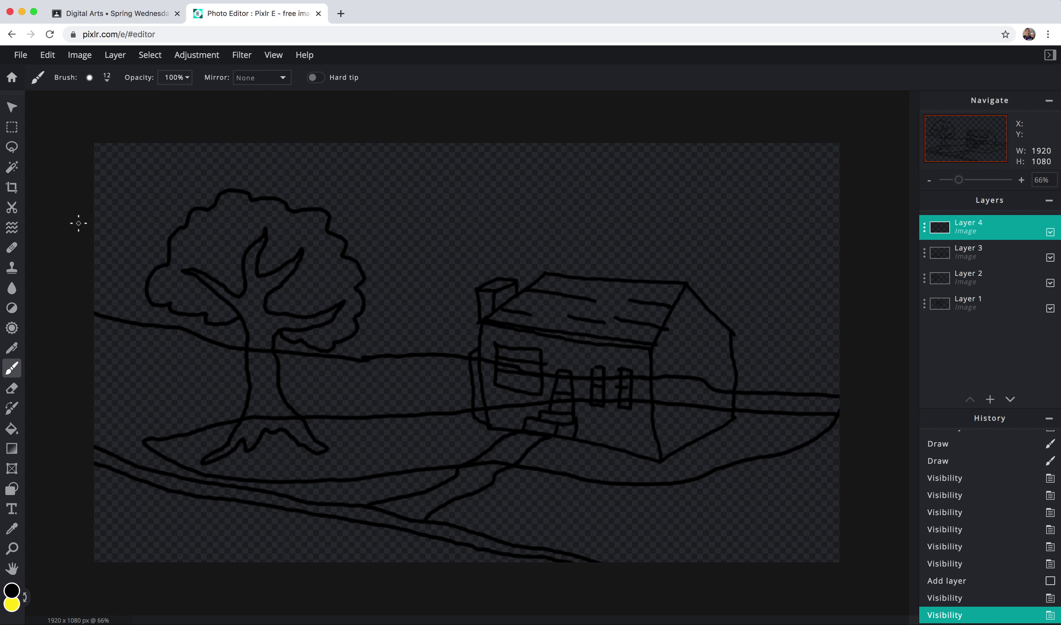
mouse_move(79, 223)
left_mouse_down()
mouse_move(216, 197)
mouse_move(222, 207)
mouse_move(370, 198)
mouse_move(397, 215)
mouse_move(478, 204)
mouse_move(680, 210)
mouse_move(754, 194)
mouse_move(852, 205)
left_mouse_up()
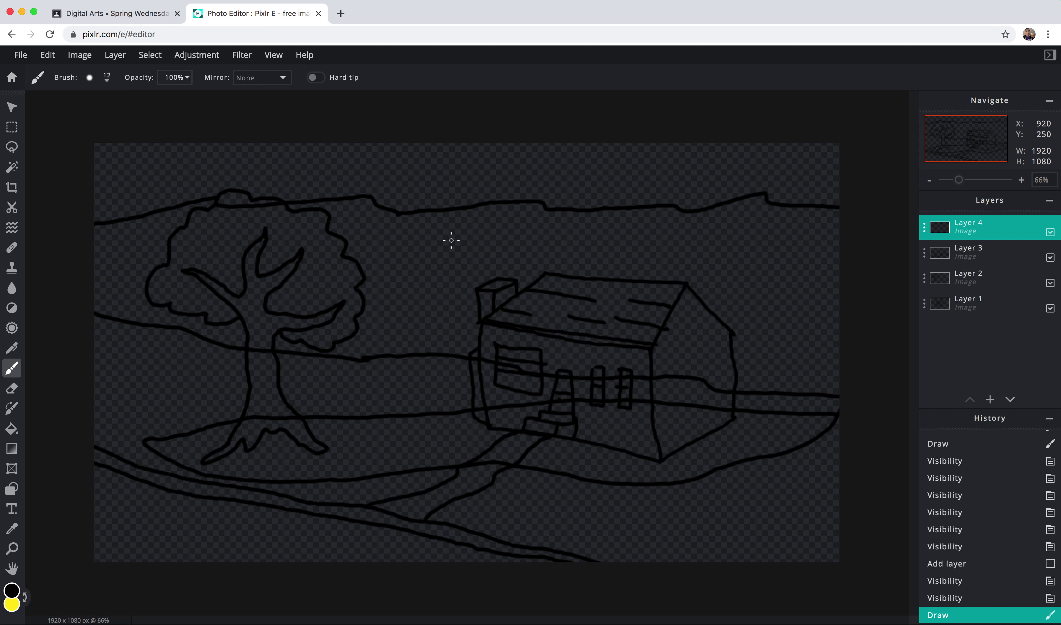
mouse_move(828, 225)
left_mouse_down()
mouse_move(629, 234)
mouse_move(326, 276)
mouse_move(240, 262)
mouse_move(88, 281)
mouse_move(432, 289)
mouse_move(631, 272)
mouse_move(835, 224)
left_mouse_up()
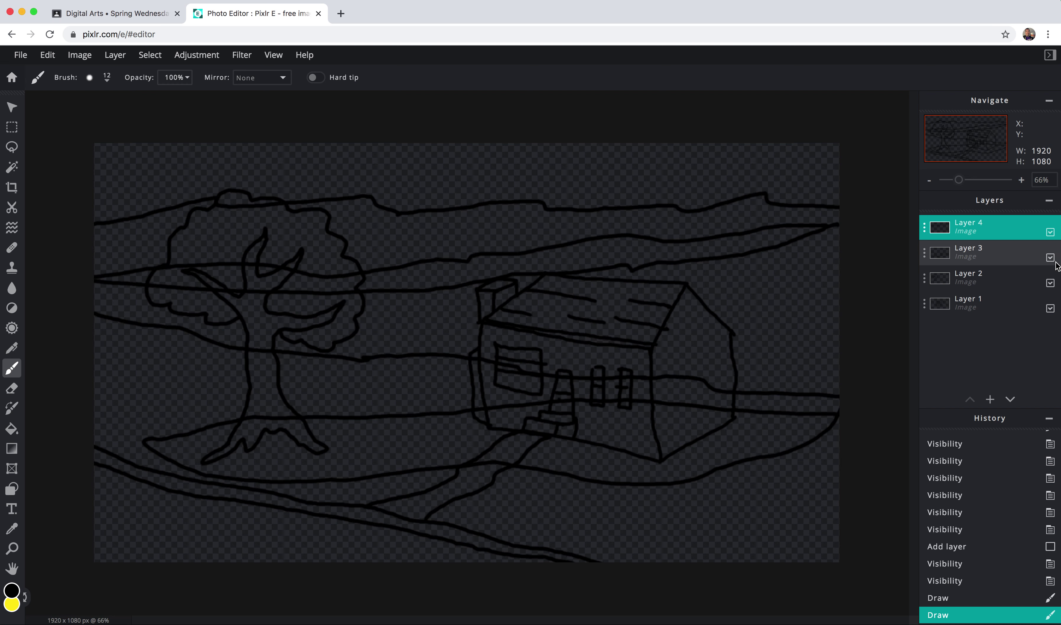
- Check the contents of Layers 4, 3 and 2 by toggling each one's visibility off and on
left_click(1050, 232)
left_click(1049, 232)
left_click(1050, 258)
left_click(1051, 257)
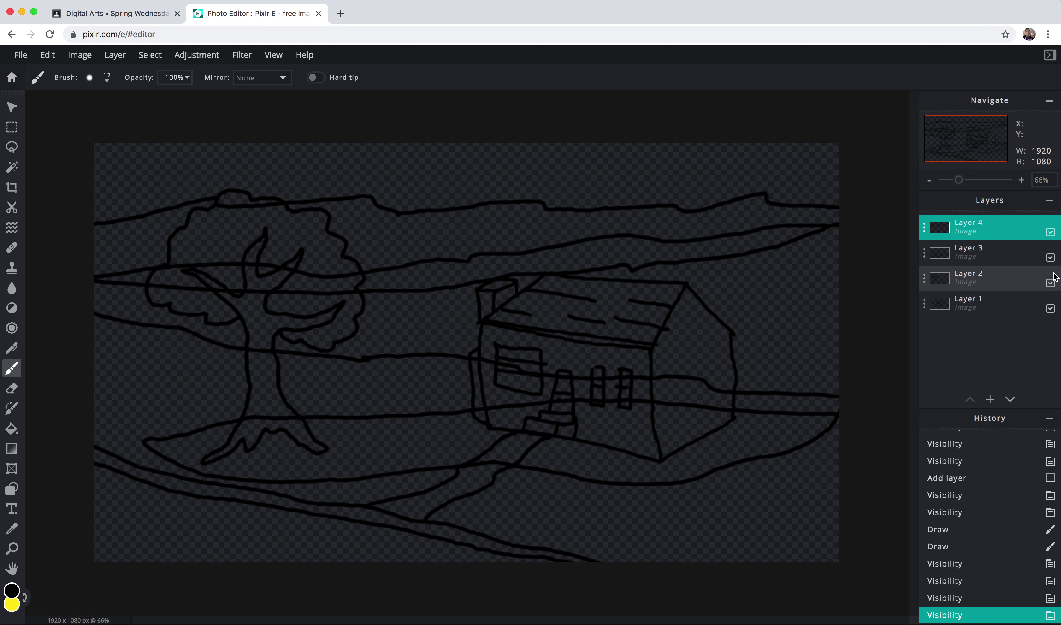
left_click(1050, 285)
left_click(1050, 284)
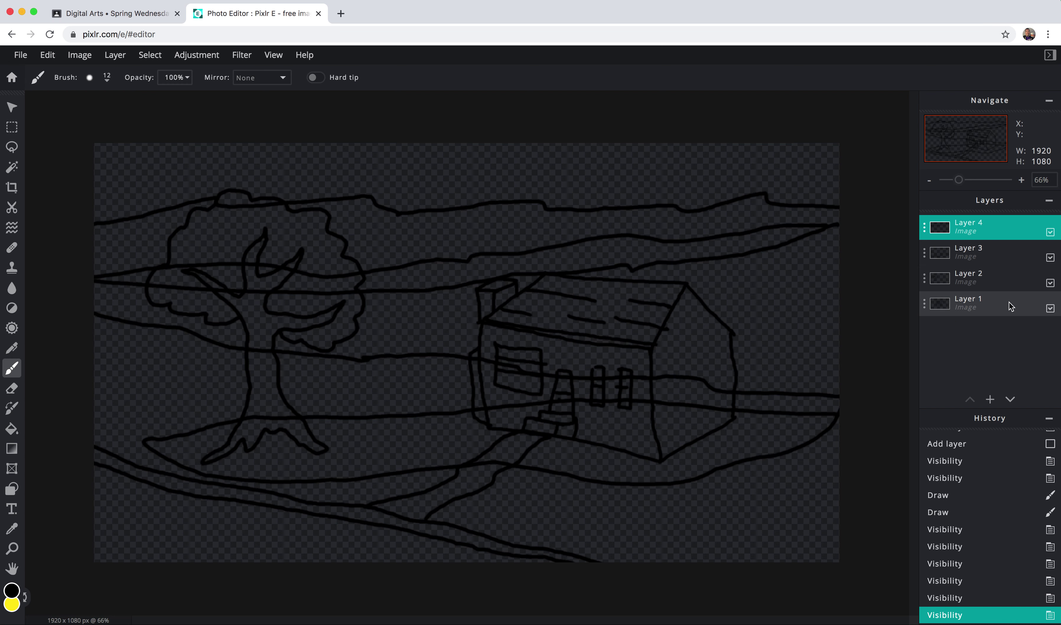
left_click(1013, 306)
left_click(1036, 279)
left_click(1050, 282)
left_click(1051, 283)
- Fill the house's front wall on Layer 1 with dark blue #183183
left_click(1018, 300)
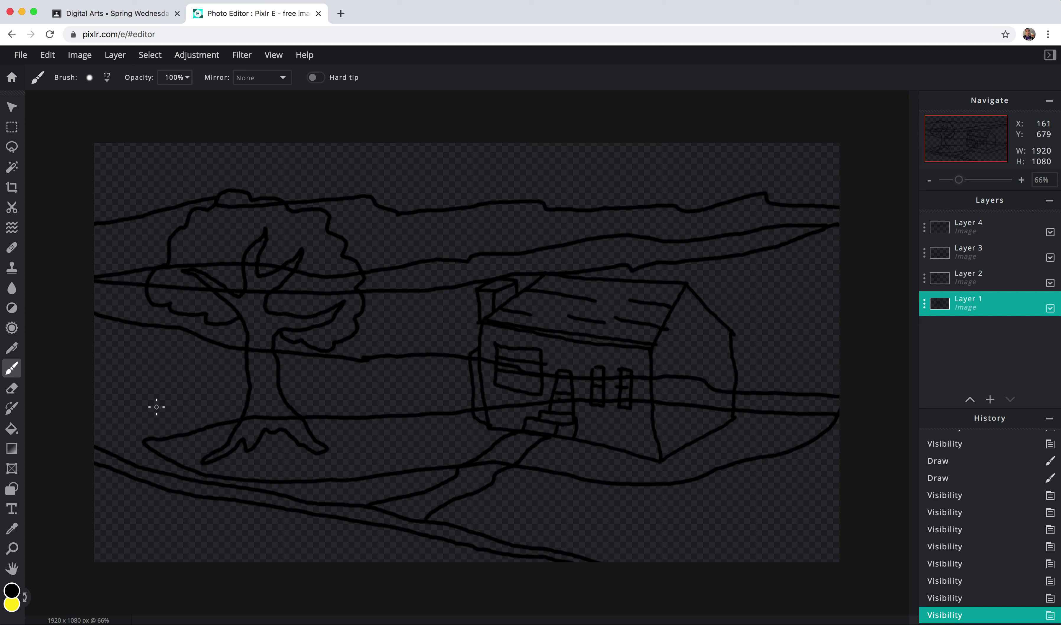
left_click(9, 431)
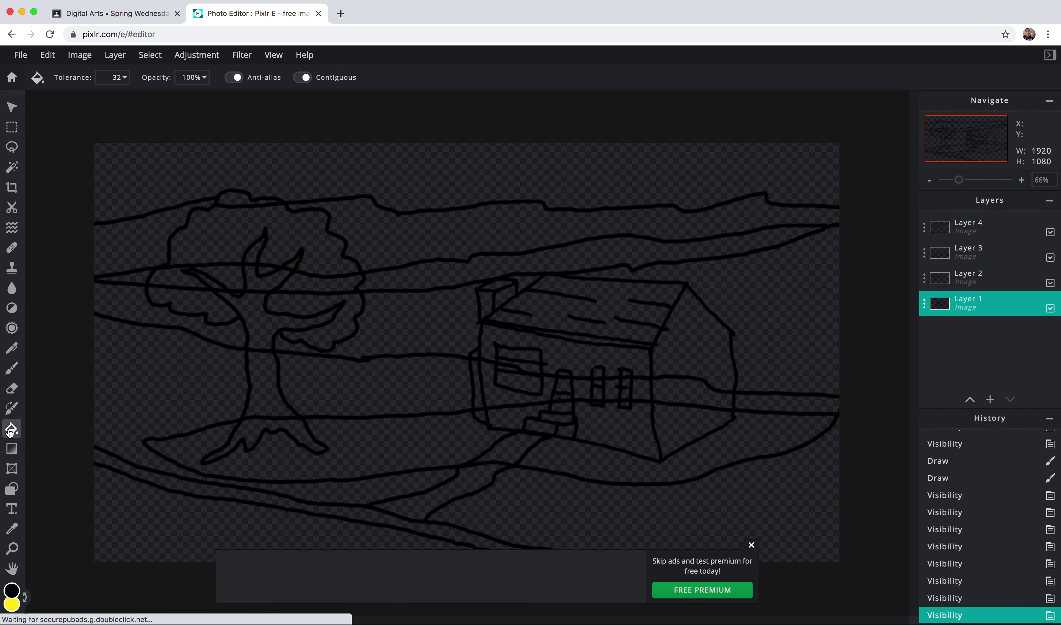
left_click(9, 592)
left_click(560, 316)
left_click_drag(523, 310, 518, 334)
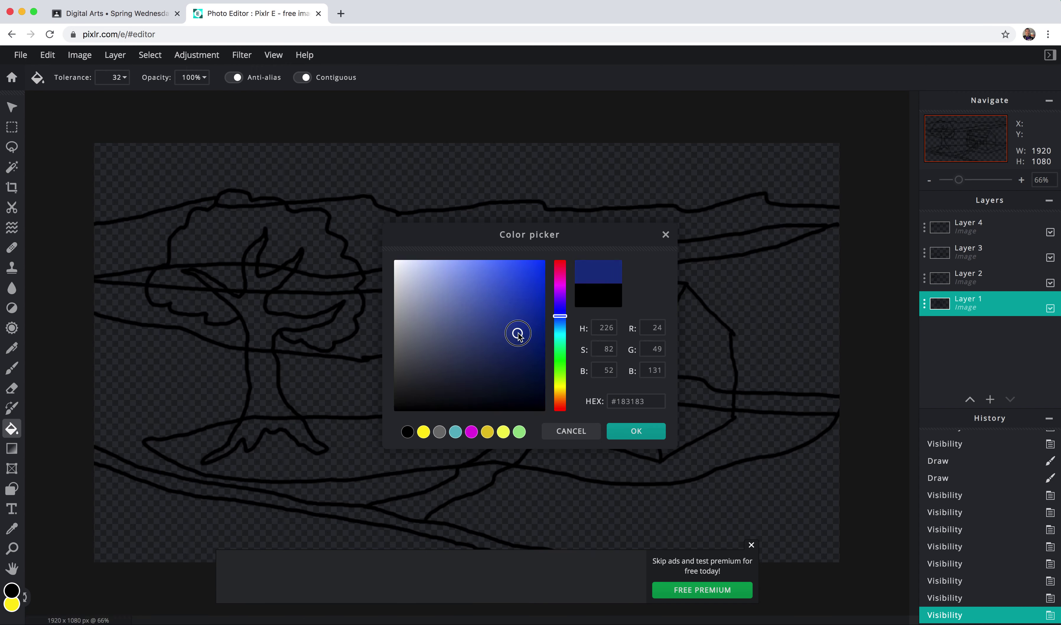
left_click(642, 432)
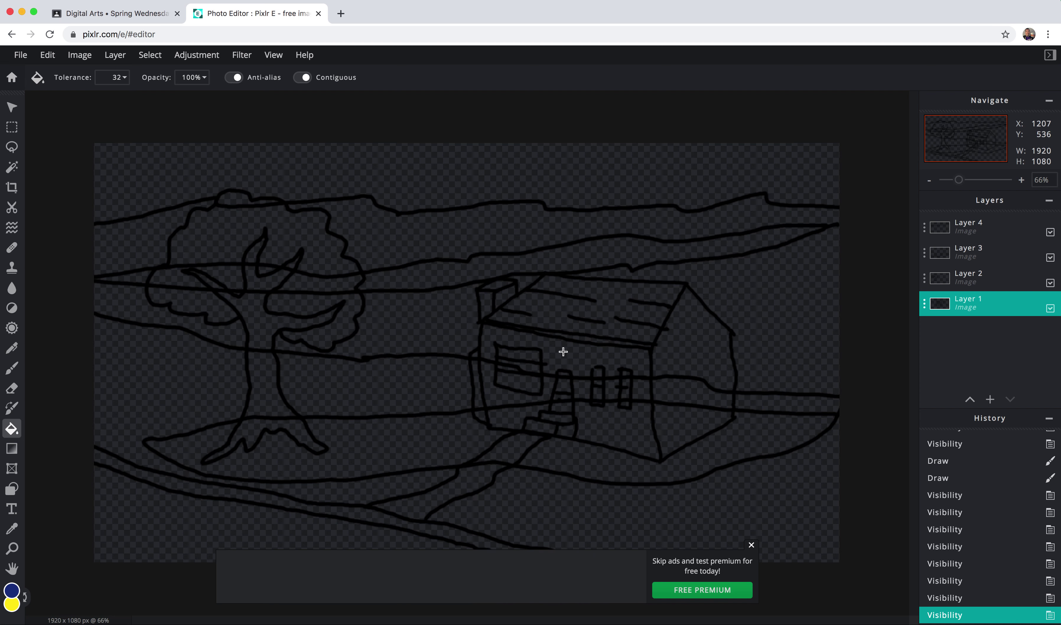
left_click(563, 353)
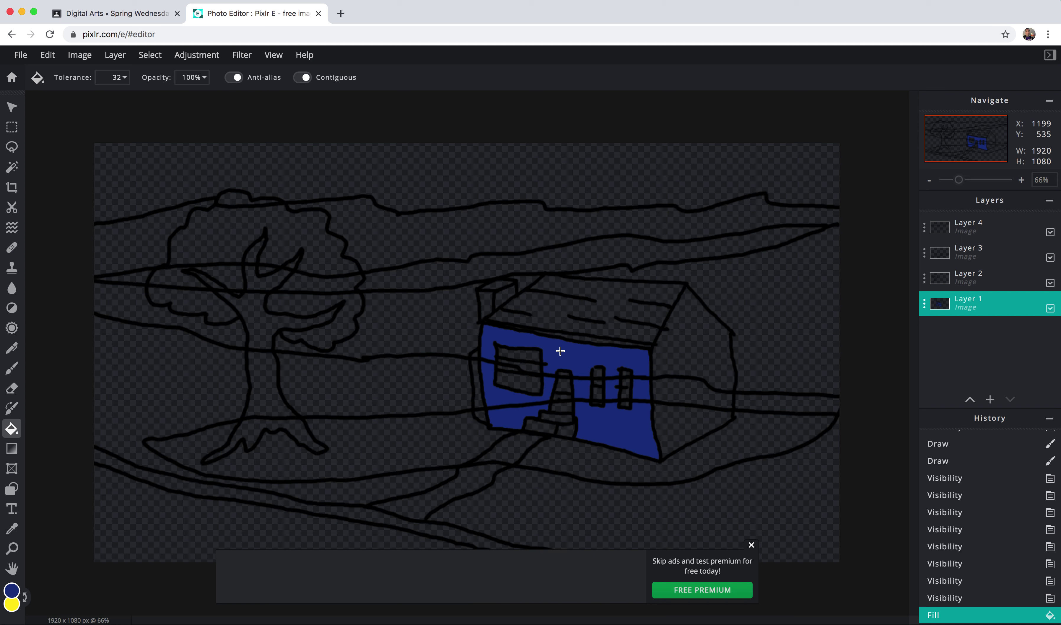
- Fill the house's side wall on Layer 1 with a darker blue, #0B226C
left_click(12, 591)
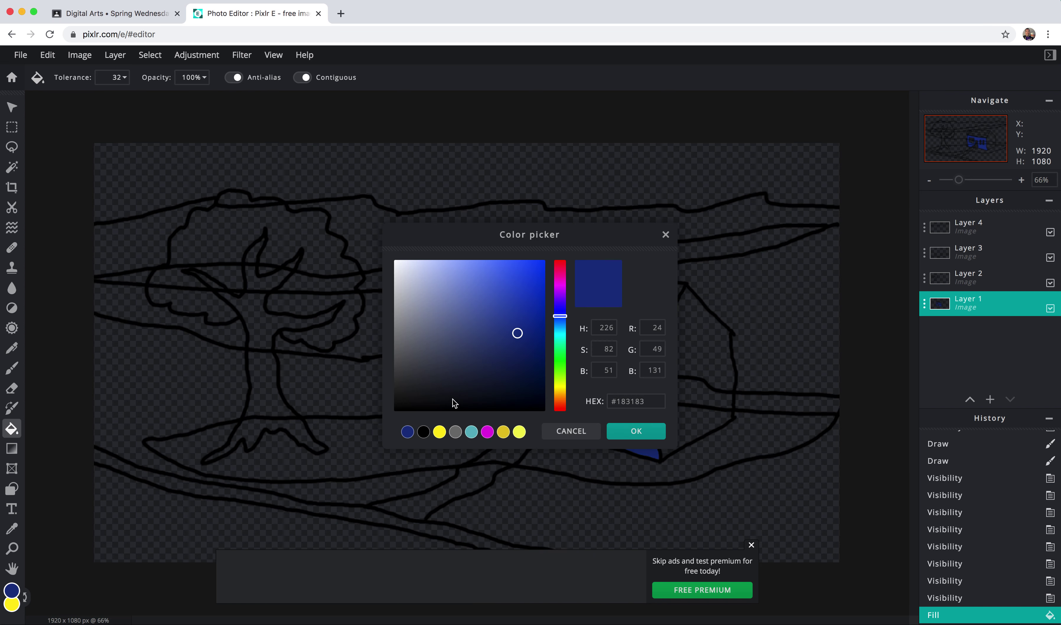
left_click(529, 349)
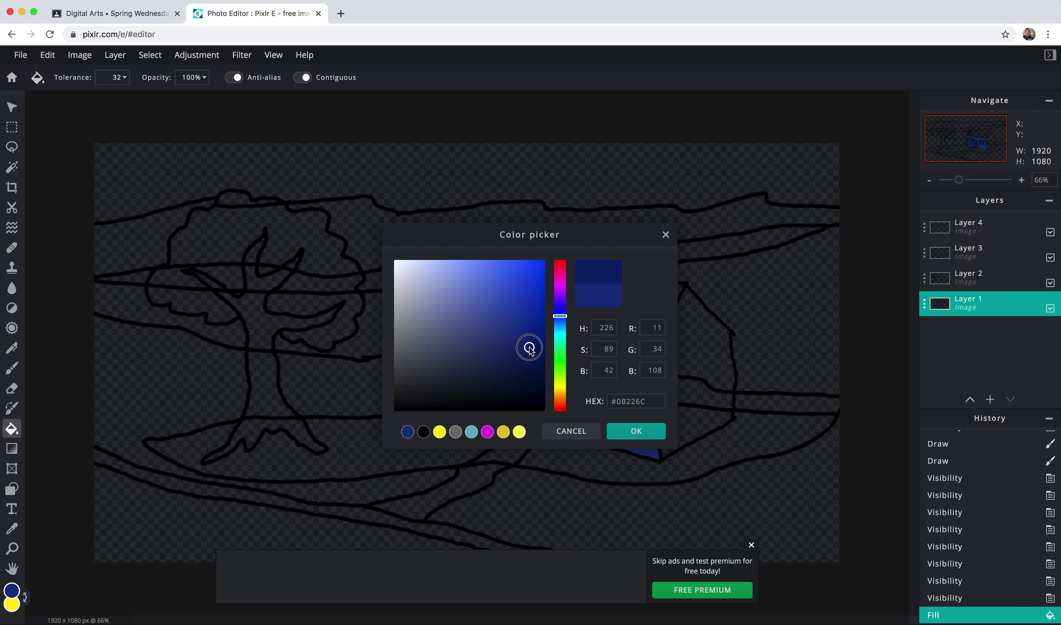
left_click(636, 431)
left_click(696, 339)
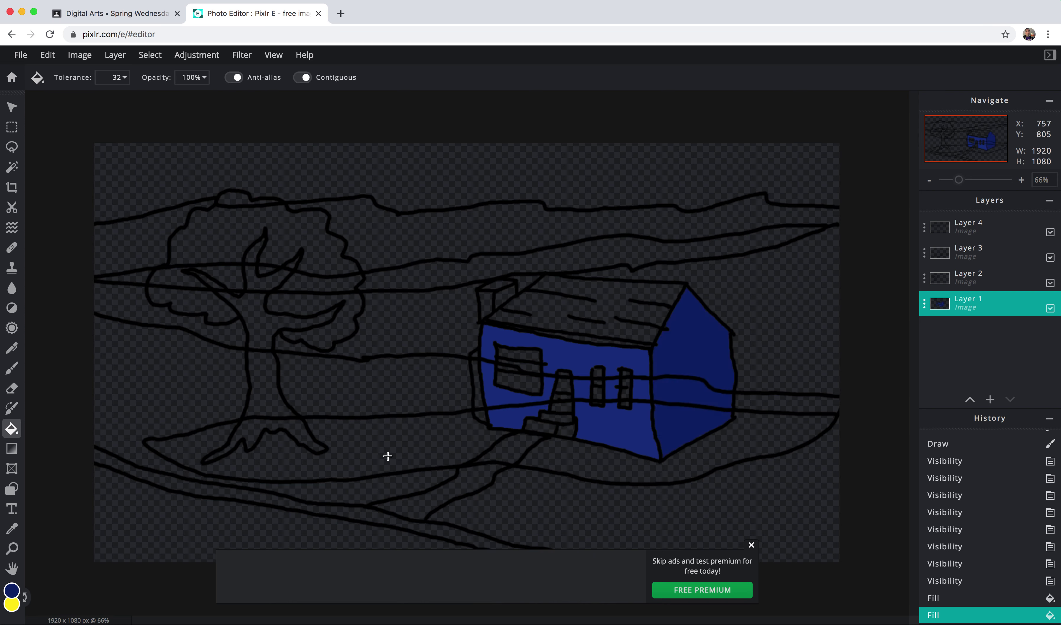
- Fill the house's roof on Layer 1 with very dark gray #28292E
left_click(12, 591)
left_click(415, 379)
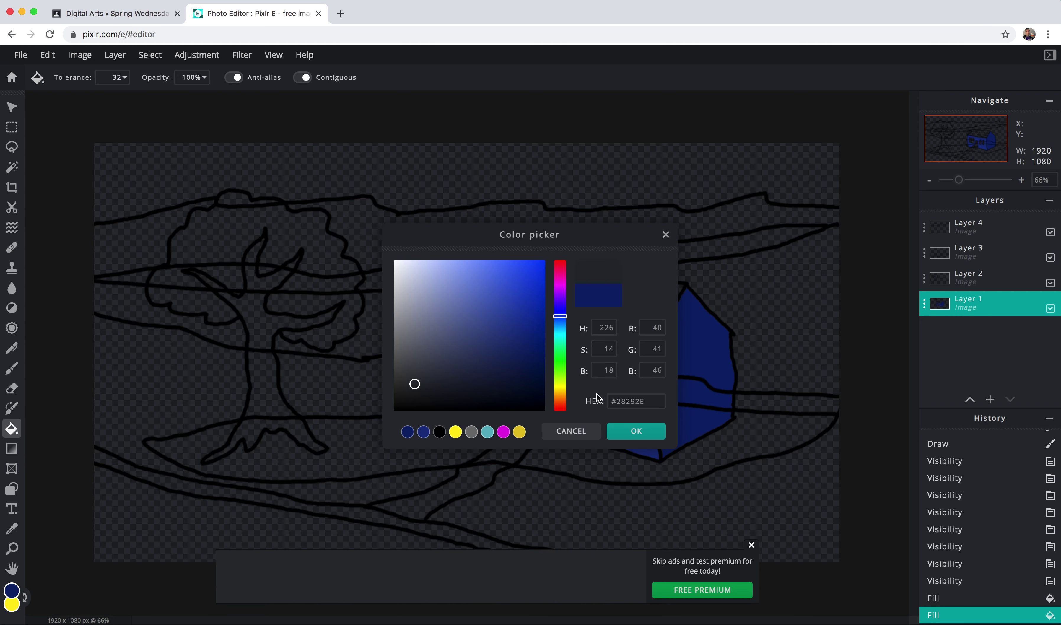
left_click(636, 431)
left_click(550, 306)
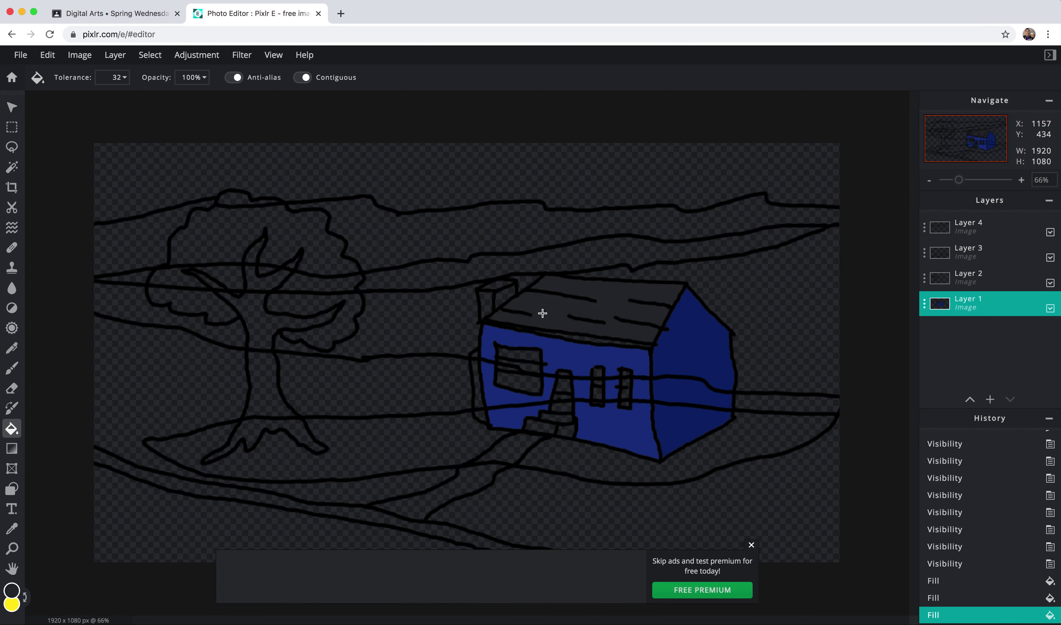
- Fill the strip under the roof edge and the fronts of both doorsteps with medium gray #686869
left_click(16, 592)
left_click_drag(397, 374, 395, 349)
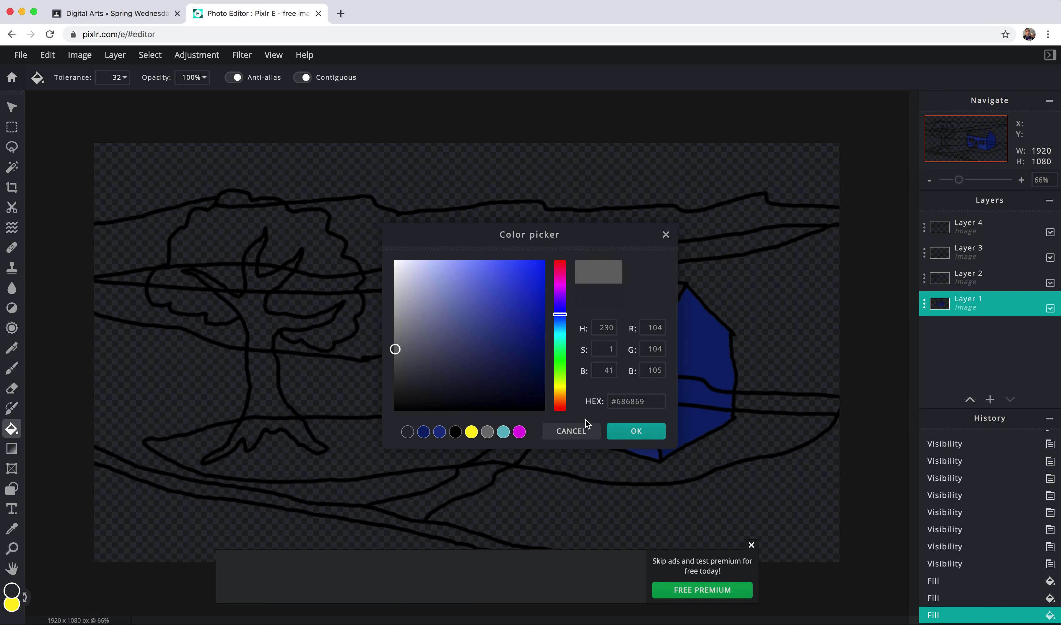
left_click(636, 431)
left_click(578, 340)
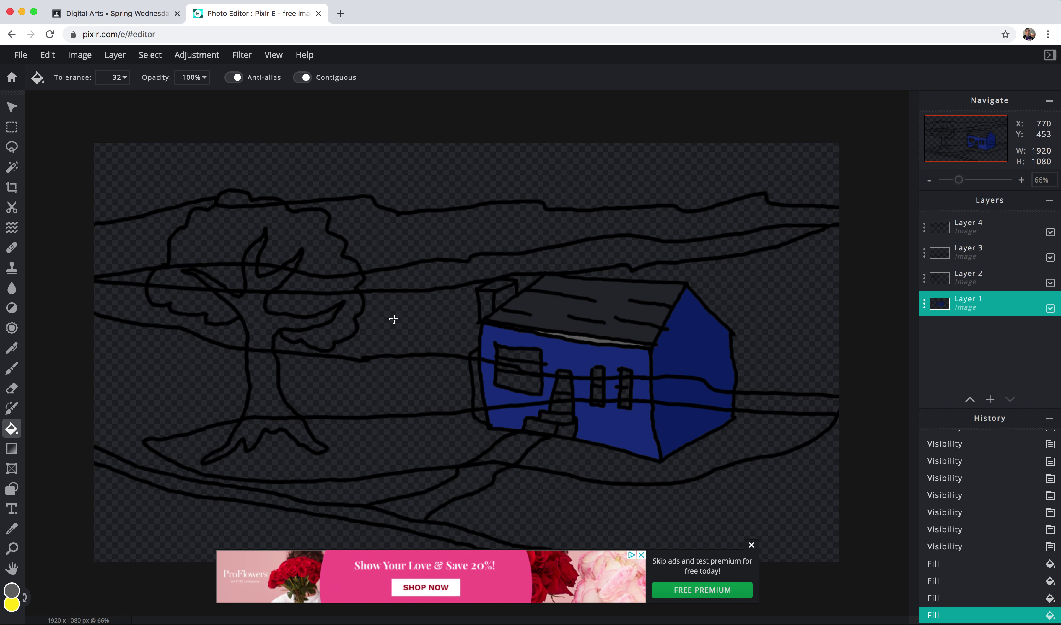
left_click(538, 426)
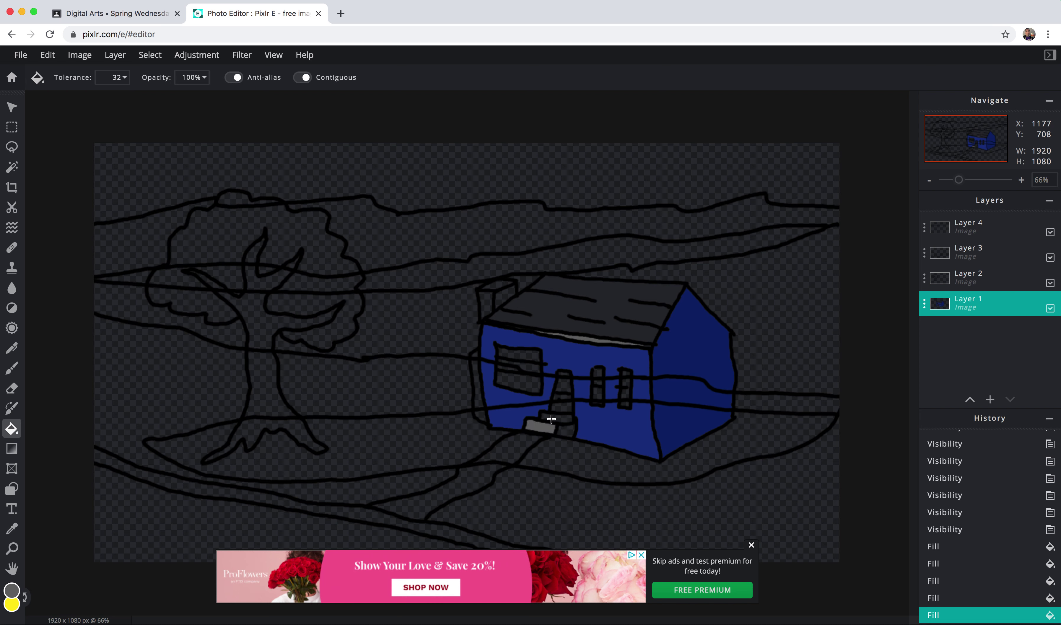
left_click(552, 419)
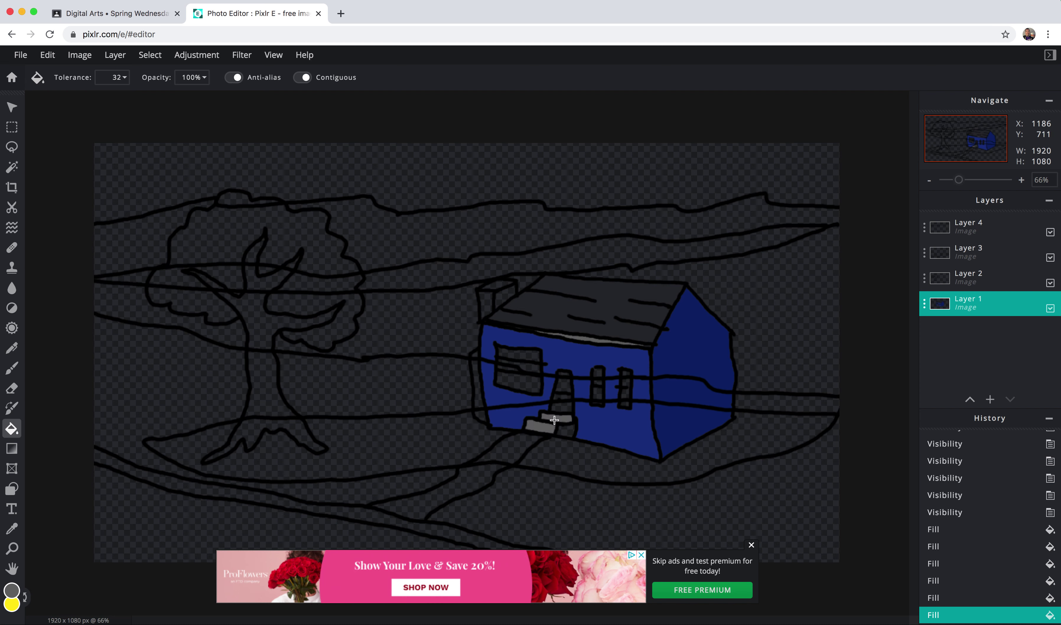
- Fill the side face of the doorsteps with a darker gray than their fronts
left_click(19, 588)
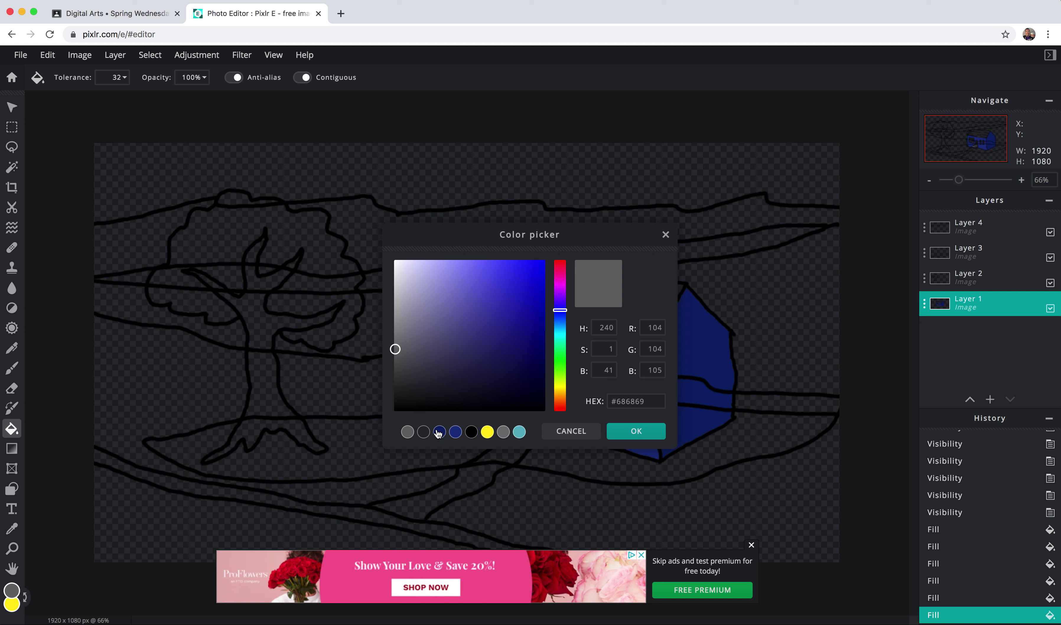
left_click(398, 372)
left_click(632, 433)
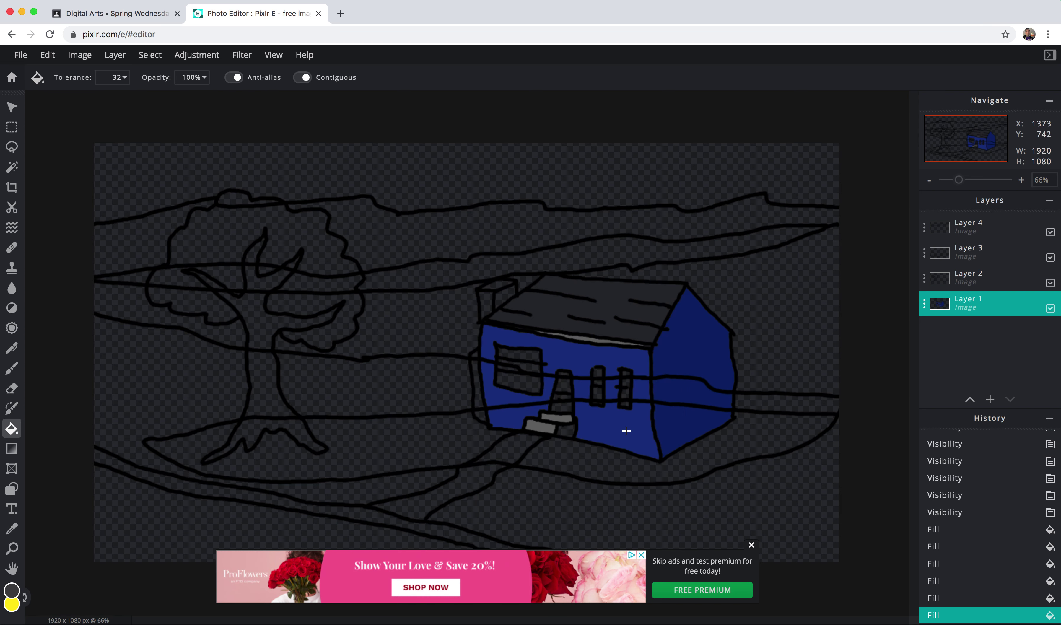
left_click(570, 432)
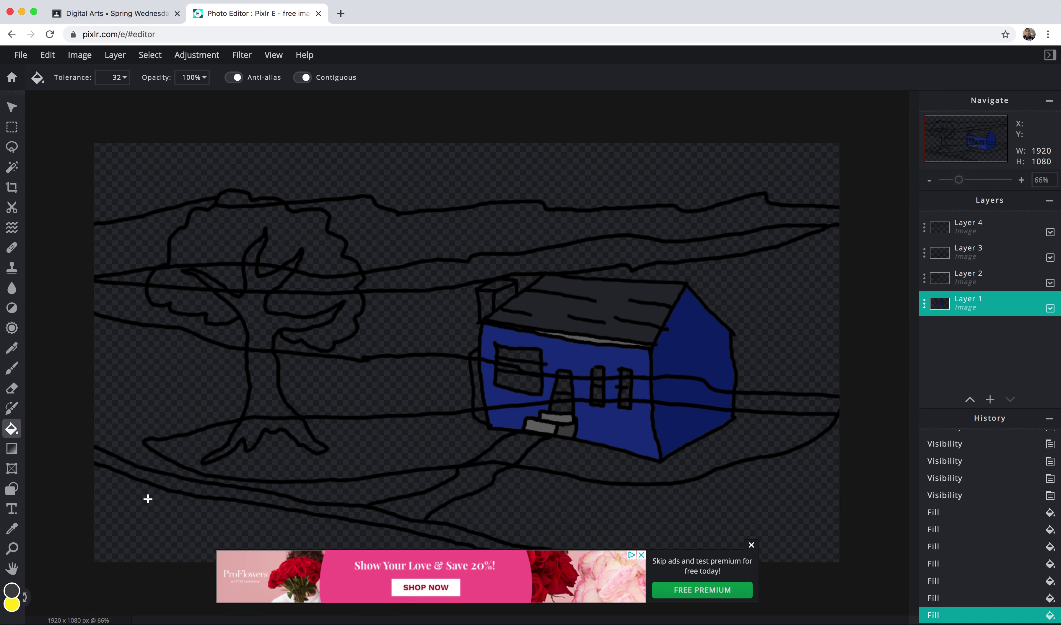
- Fill the large window's top pane, the middle window's upper pane and the narrow end window's lower pane with light gray #ACACB1
left_click(12, 592)
left_click(414, 301)
left_click(398, 306)
left_click(635, 432)
left_click(521, 353)
left_click(598, 373)
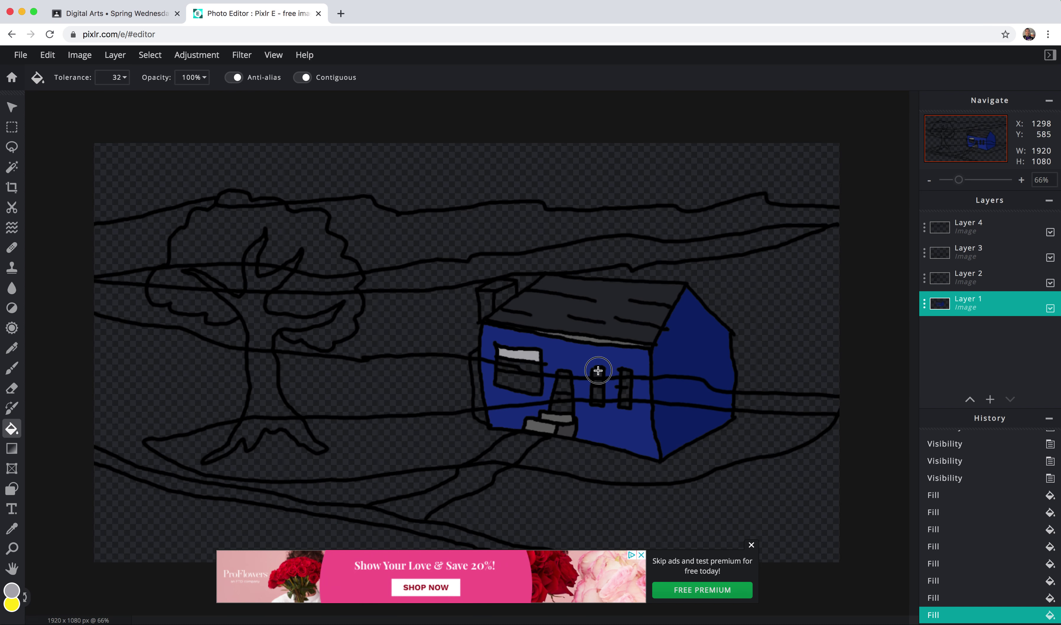
left_click(625, 394)
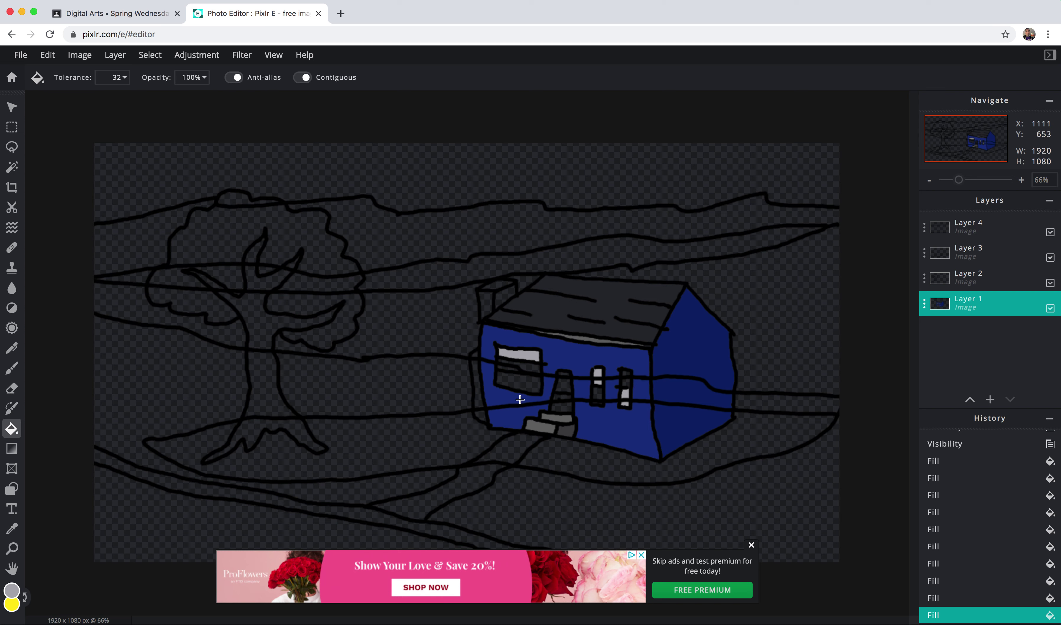
- Fill the remaining panes of the large window and both narrow windows with pale lavender #E6E6F5
left_click(12, 591)
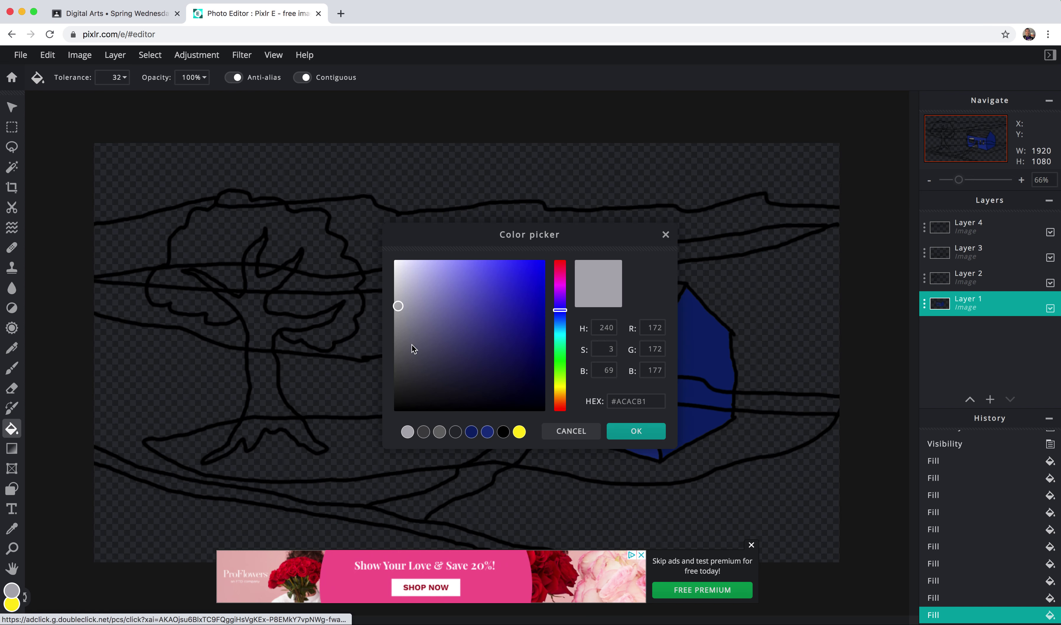
left_click_drag(403, 281, 417, 274)
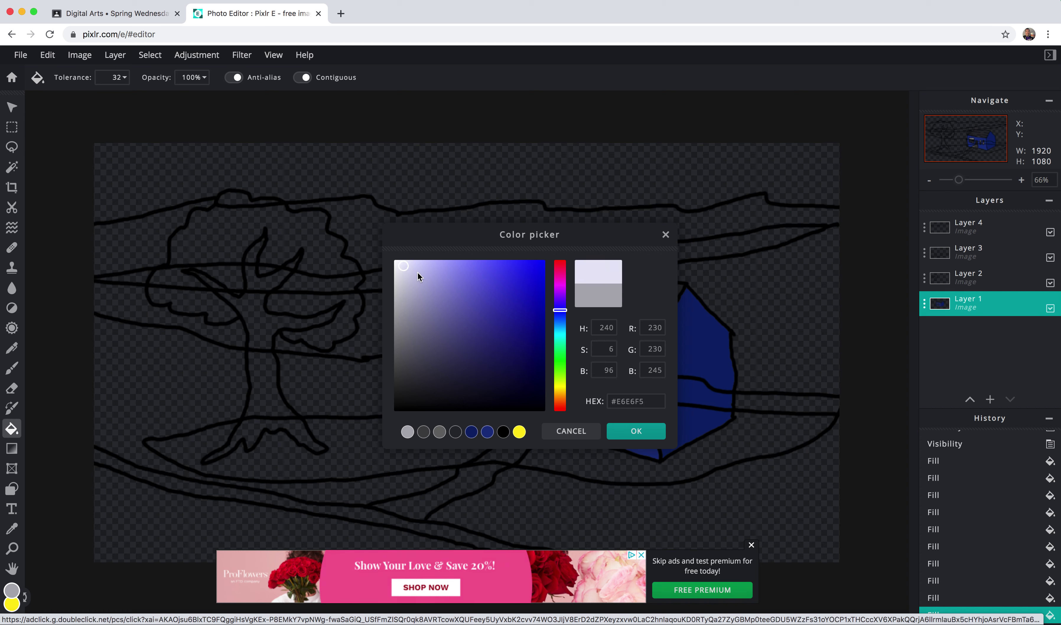
left_click(636, 431)
left_click(524, 366)
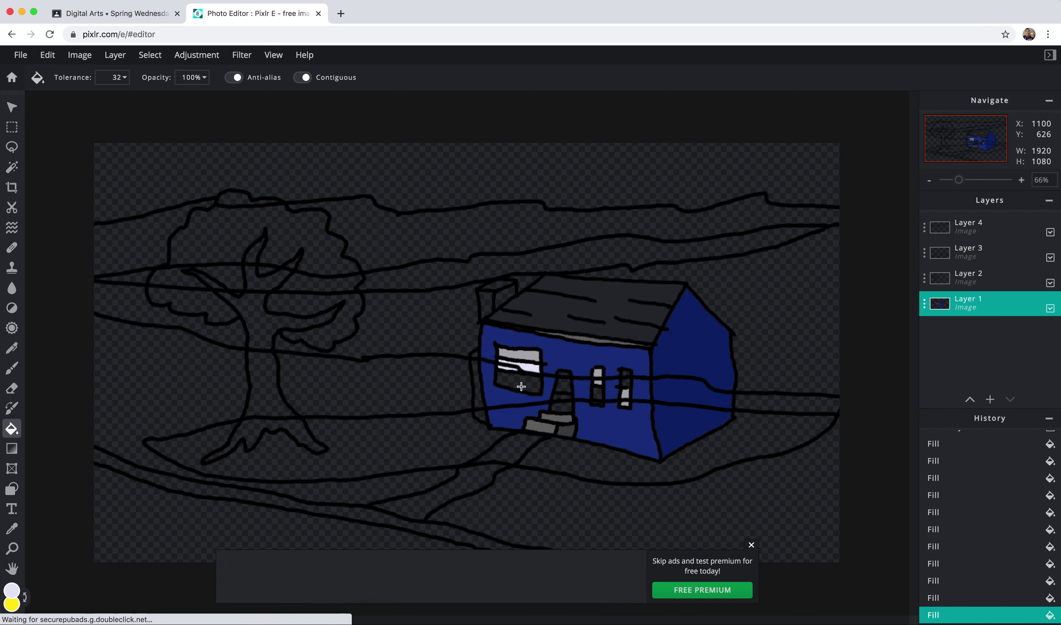
left_click(595, 394)
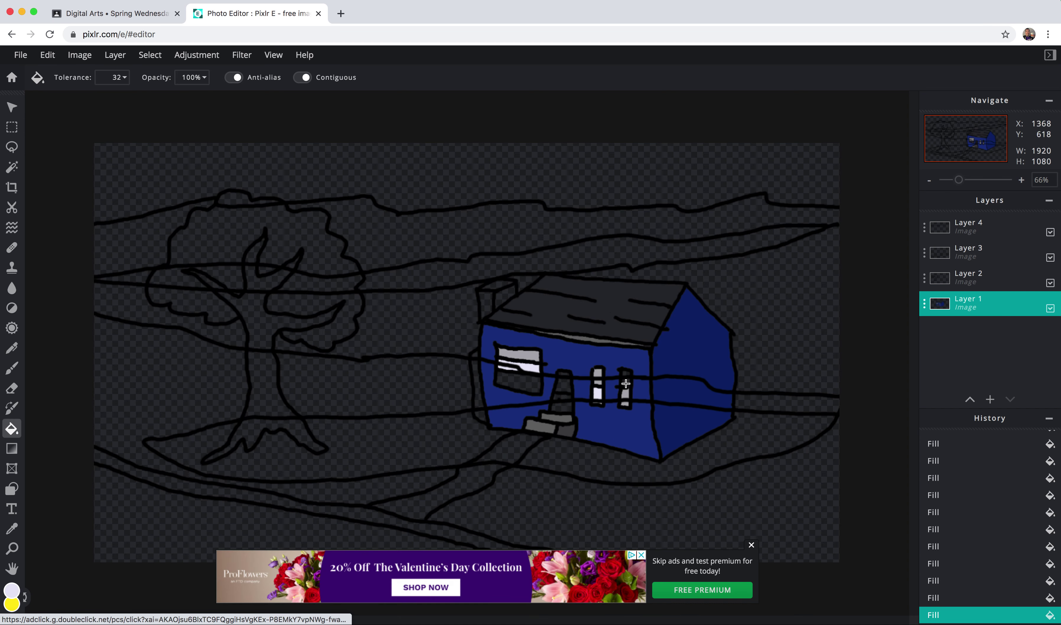
left_click(623, 380)
left_click(521, 384)
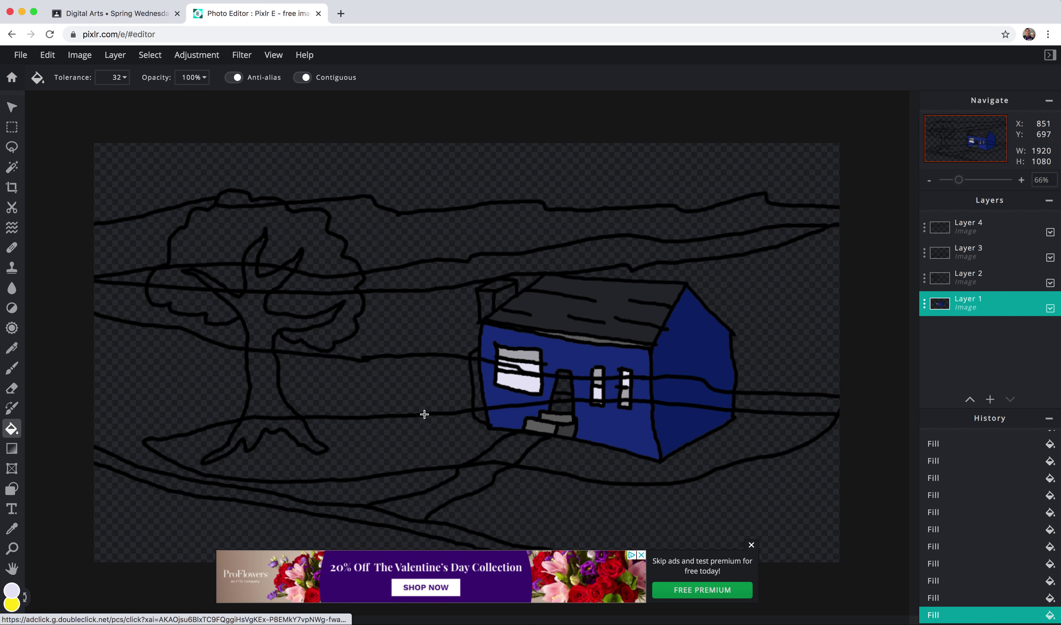
- Fill the front door, both chimney faces and the narrow strip along the house's outer wall with red #C7213A
left_click(18, 590)
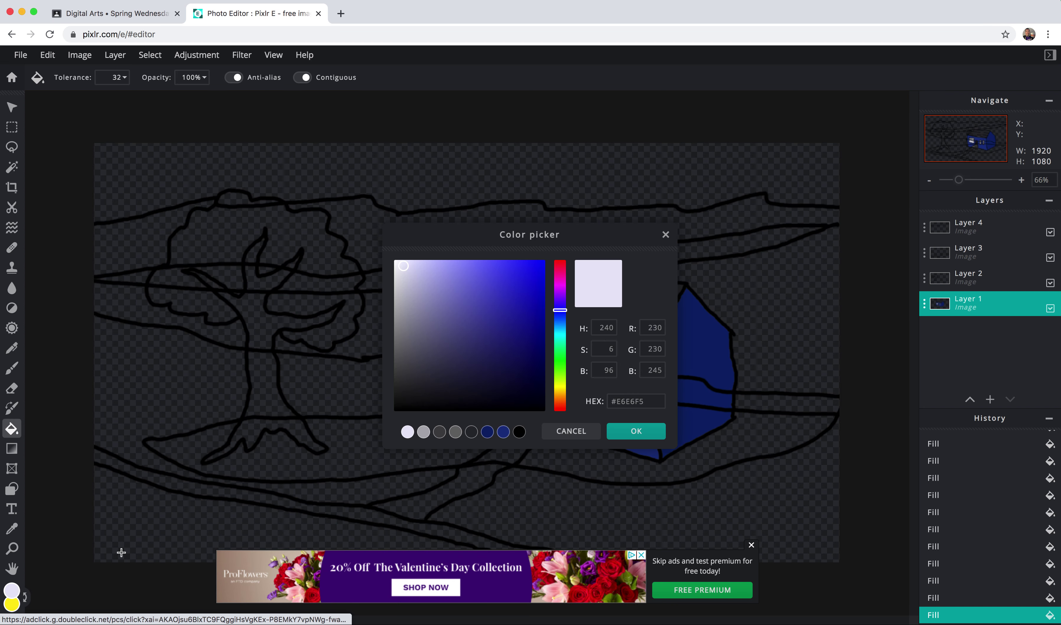
left_click(564, 267)
left_click(522, 294)
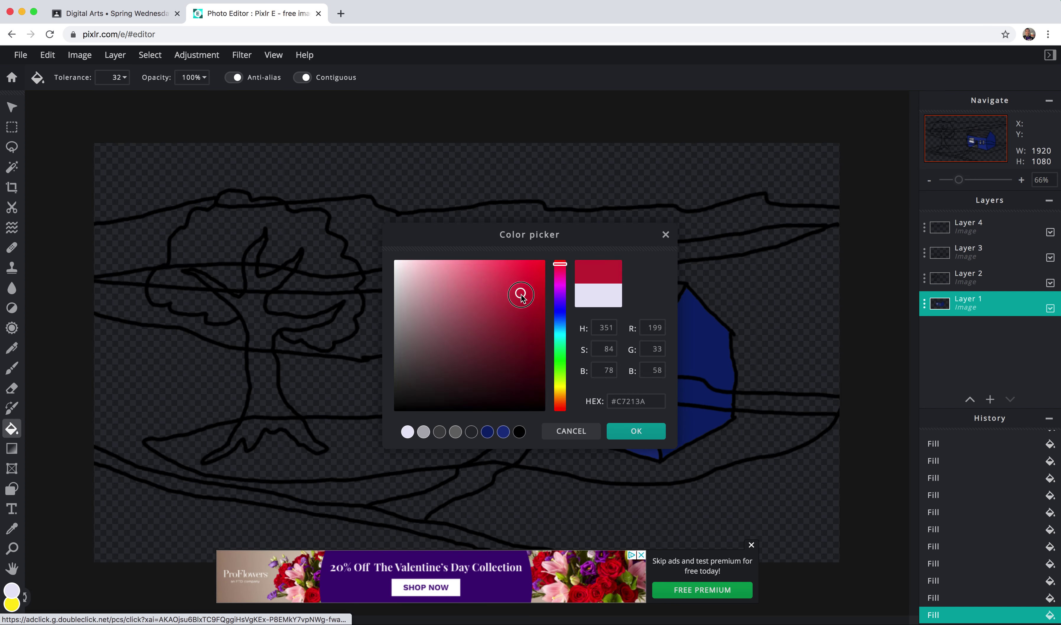
left_click(629, 430)
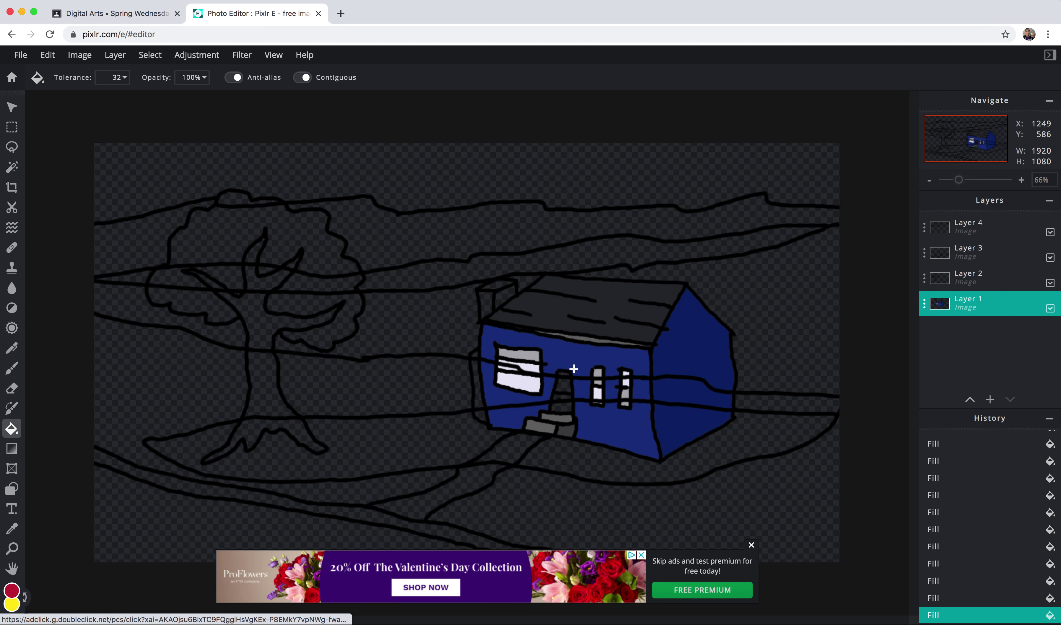
left_click(561, 384)
left_click(559, 414)
left_click(504, 295)
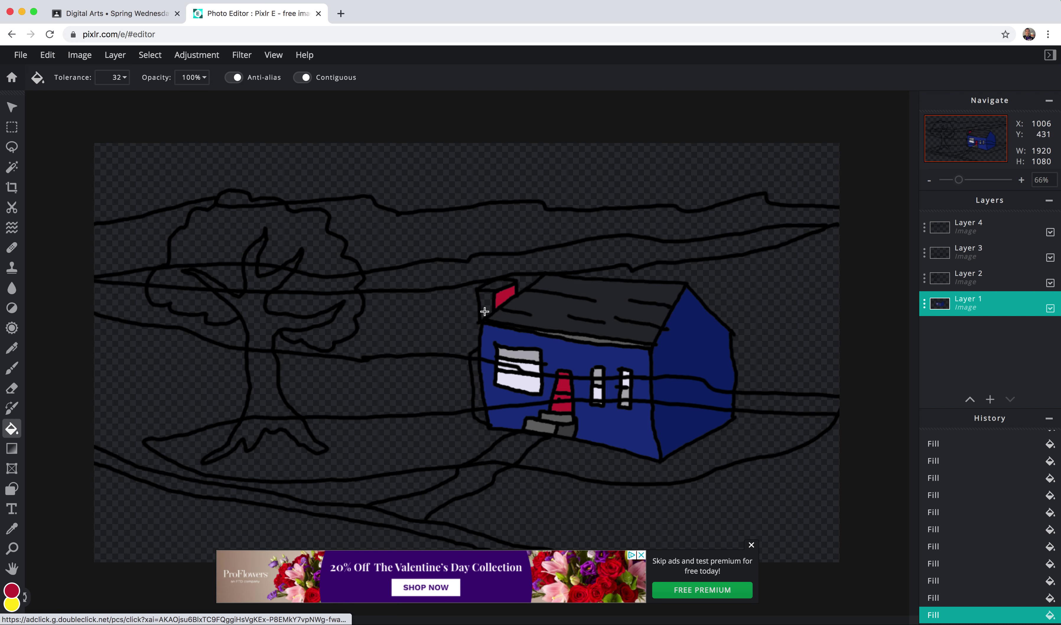
left_click(474, 386)
left_click(487, 303)
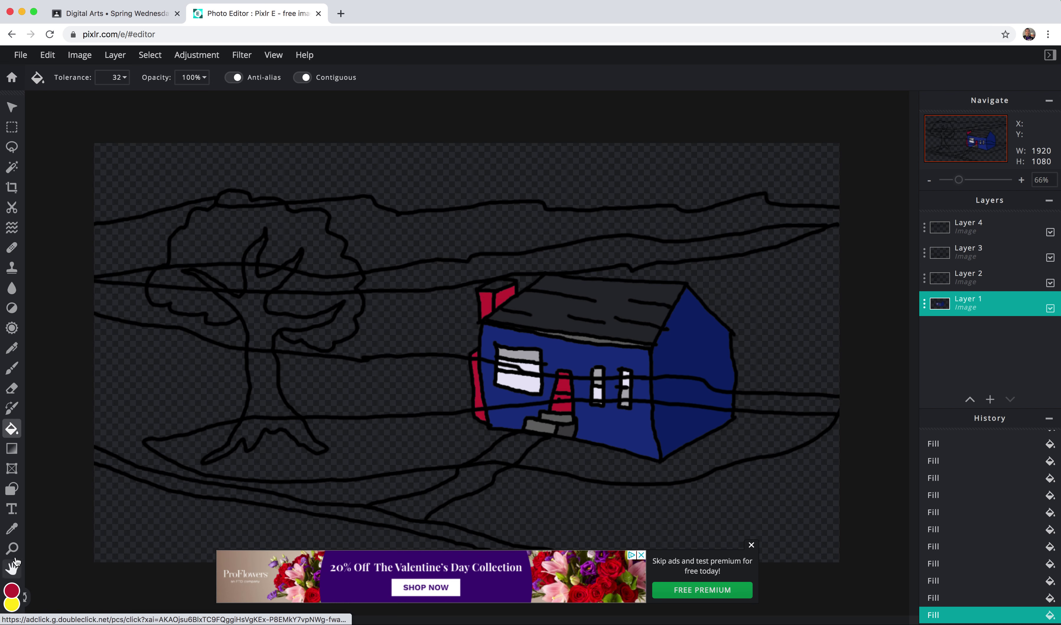
- Recolor the chimney's outer face and the narrow strip beside the front wall with darker red #9B2336
left_click(11, 591)
left_click(511, 319)
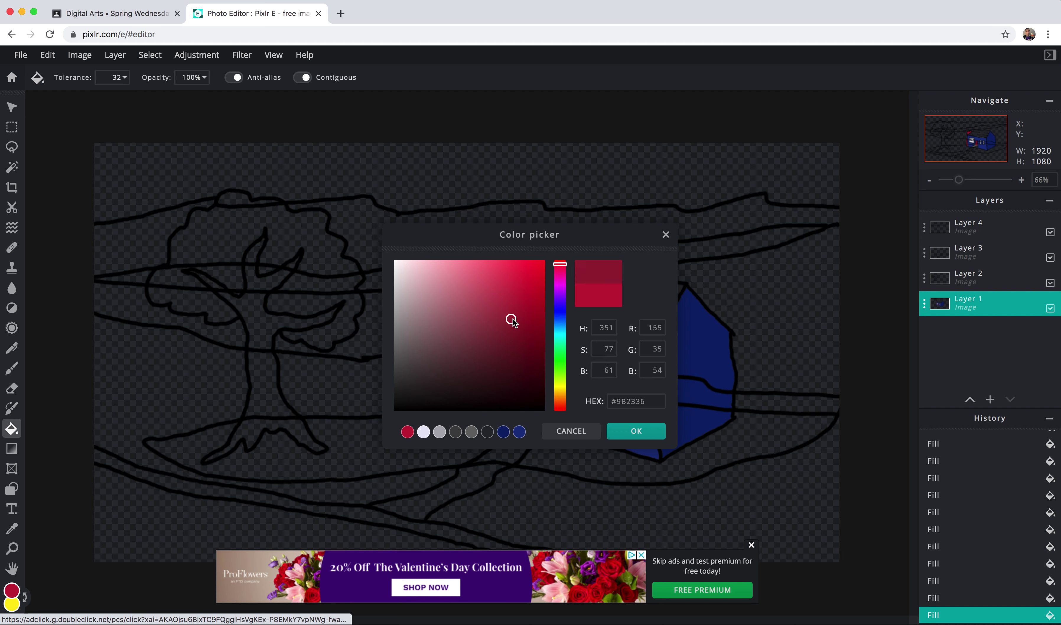
left_click(630, 430)
left_click(486, 302)
left_click(478, 375)
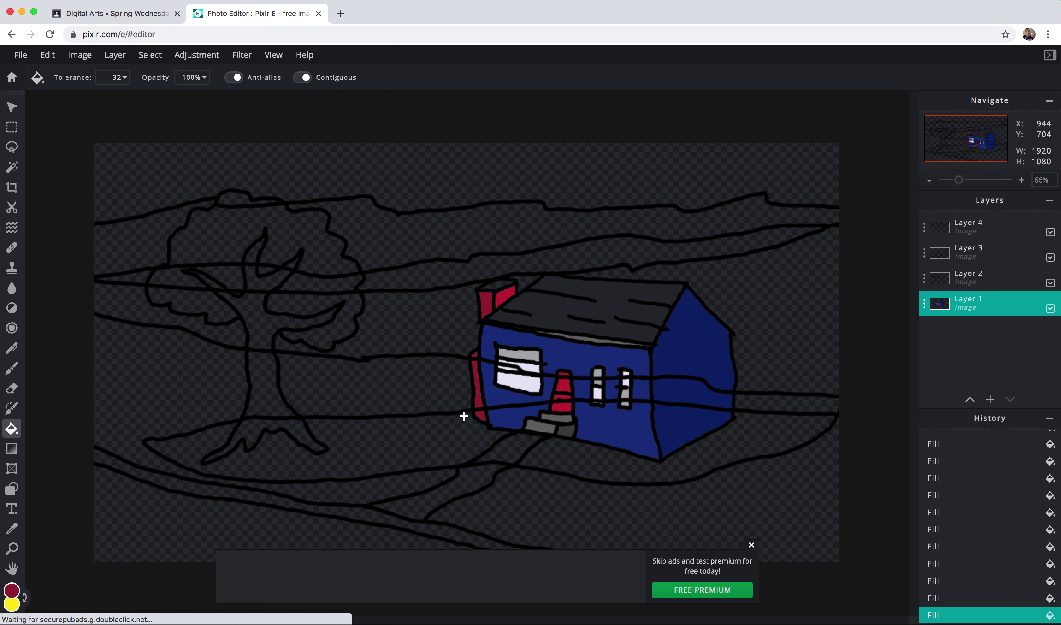
- Set the fill color to near-black #231F20
left_click(12, 592)
left_click(409, 391)
left_click(636, 431)
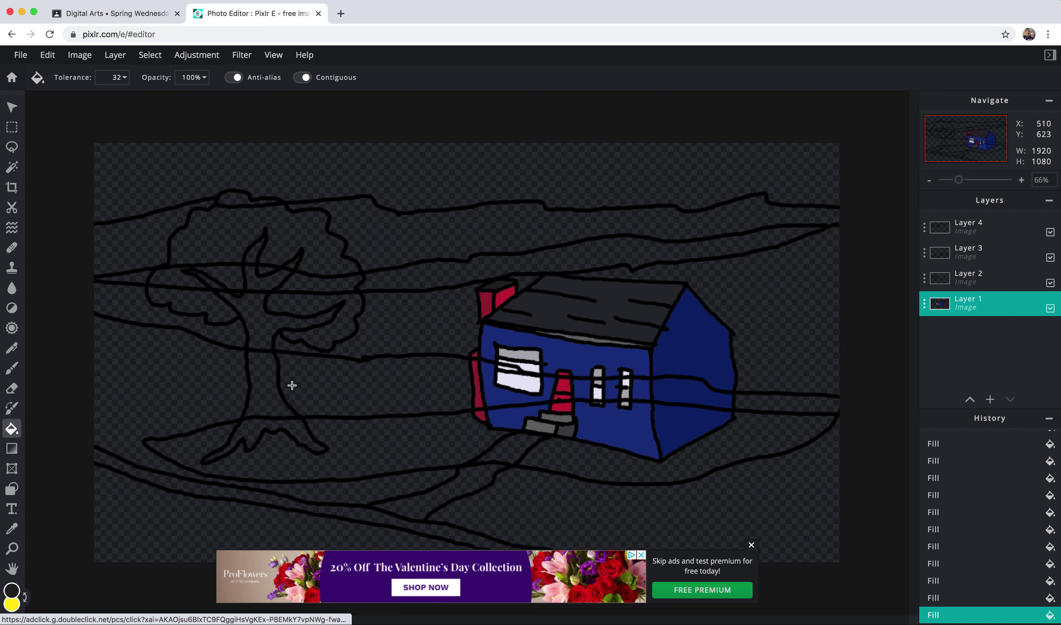
- Move Layer 1 with the house to the top of the layer stack, above Layer 4
left_click(16, 110)
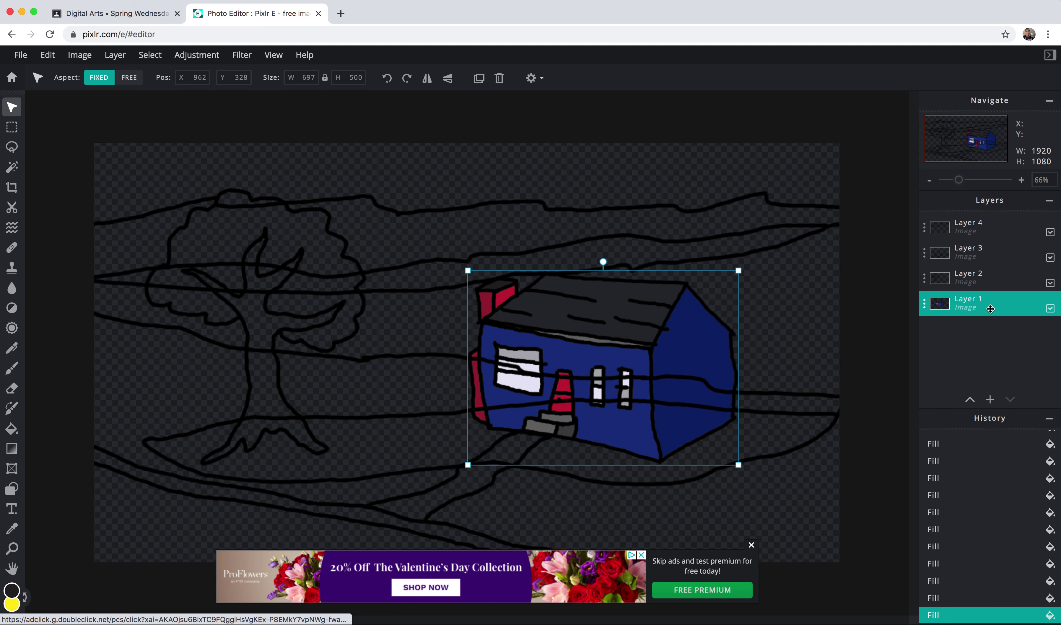
left_click_drag(991, 309, 992, 234)
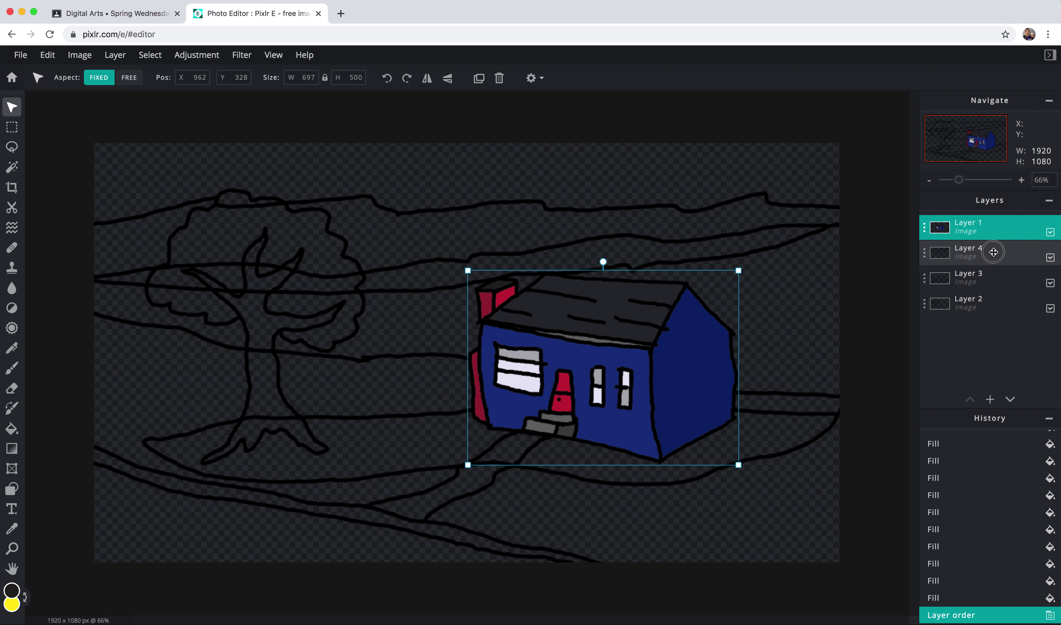
- On Layer 4, fill the distant ridge and the whole area below the tapering hill band with dark green
left_click(995, 255)
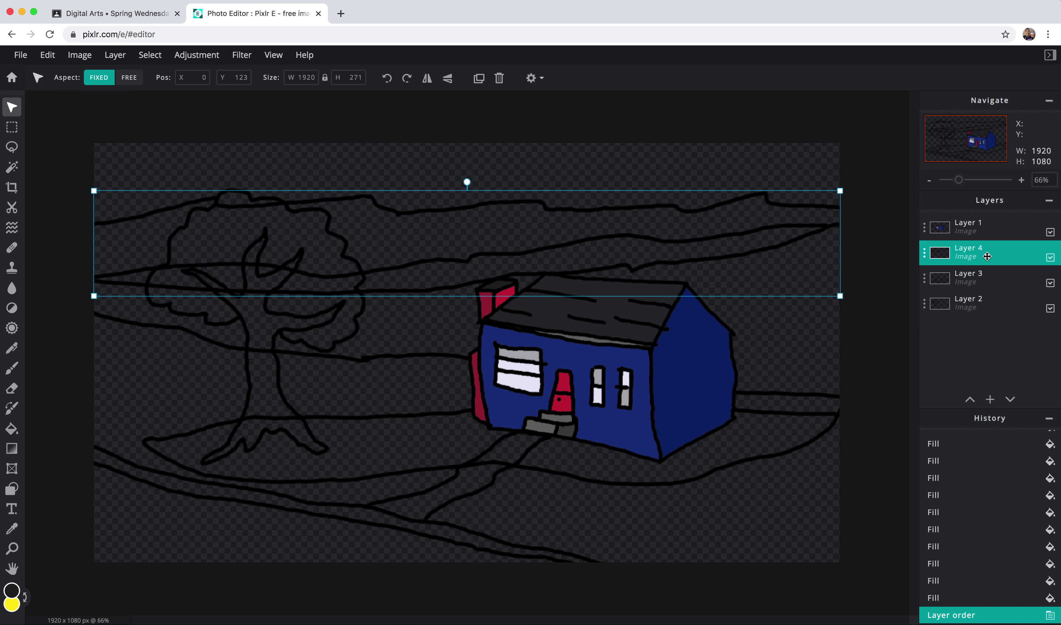
left_click(15, 597)
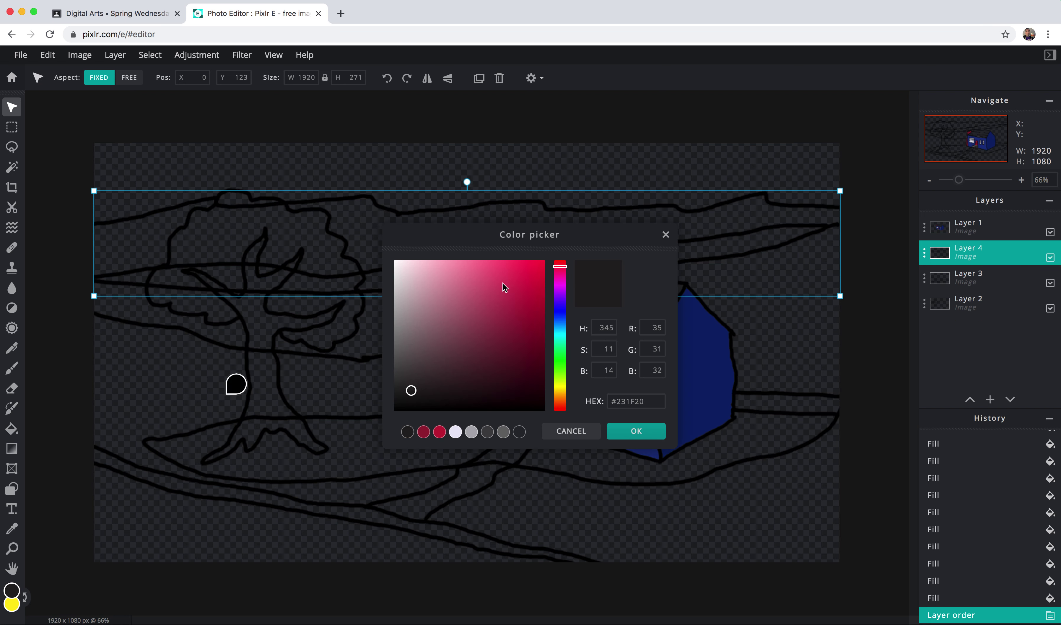
left_click(560, 356)
left_click(514, 323)
left_click_drag(515, 327, 516, 370)
left_click(634, 431)
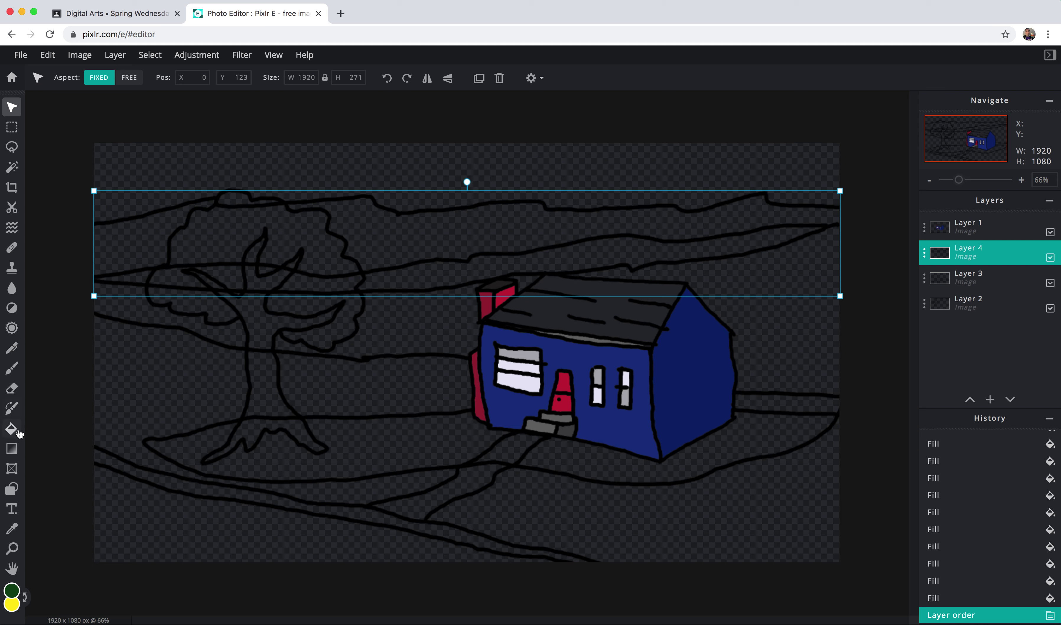
left_click(11, 428)
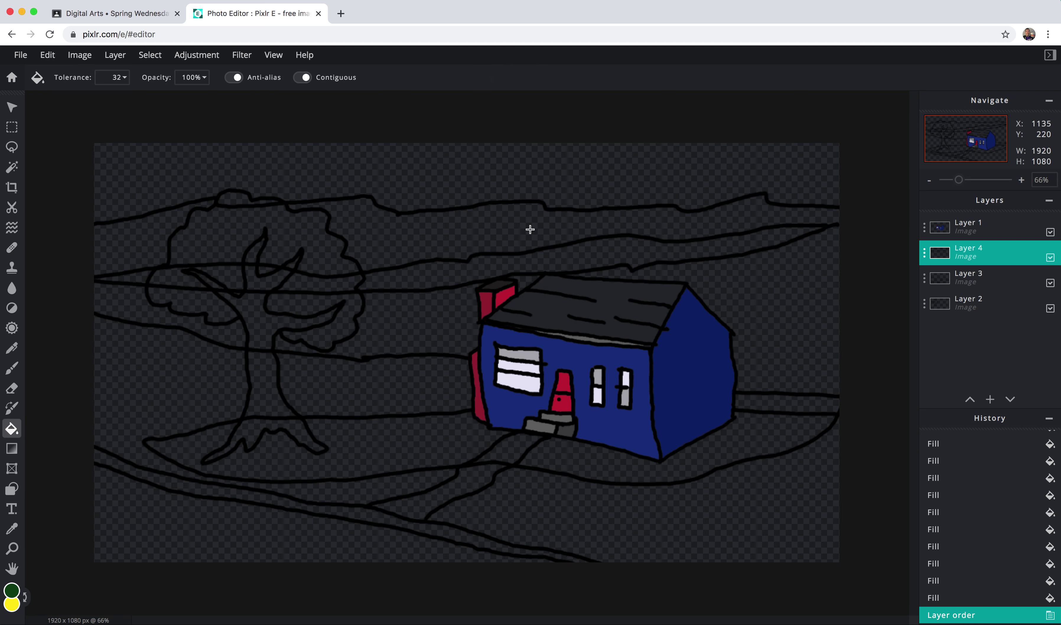
left_click(517, 229)
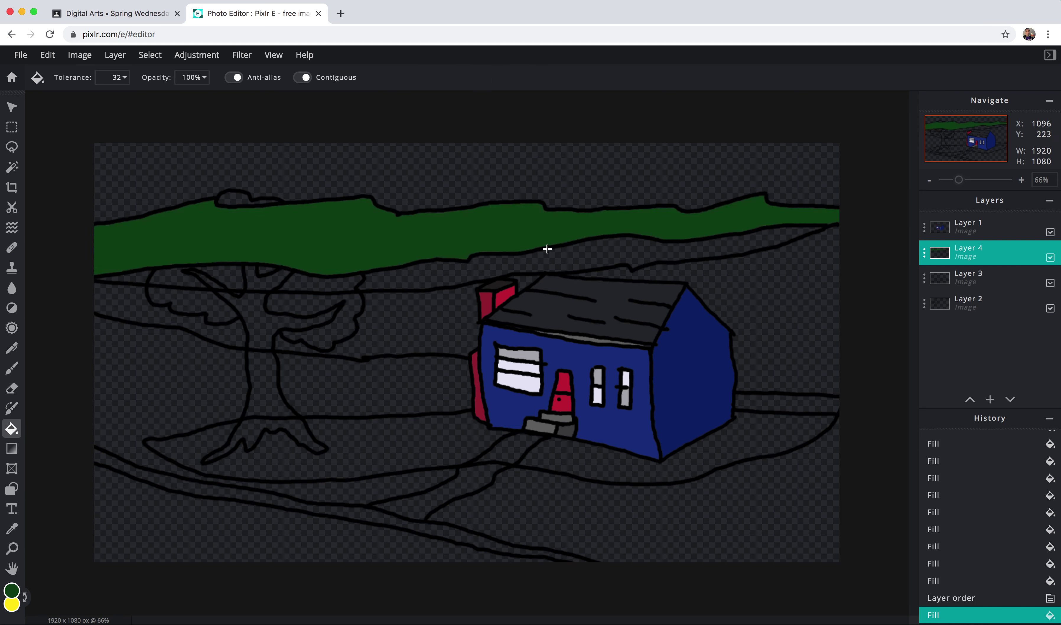
left_click(791, 287)
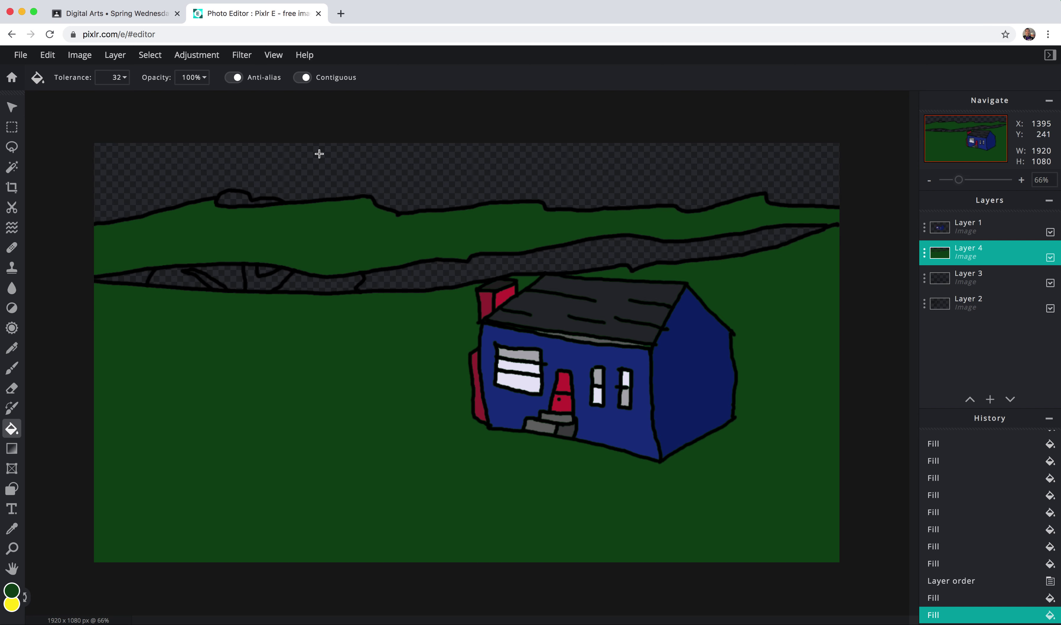
- Undo the dark green ground fill below the tapering hill band on Layer 4 and reapply it
left_click(47, 55)
left_click(37, 73)
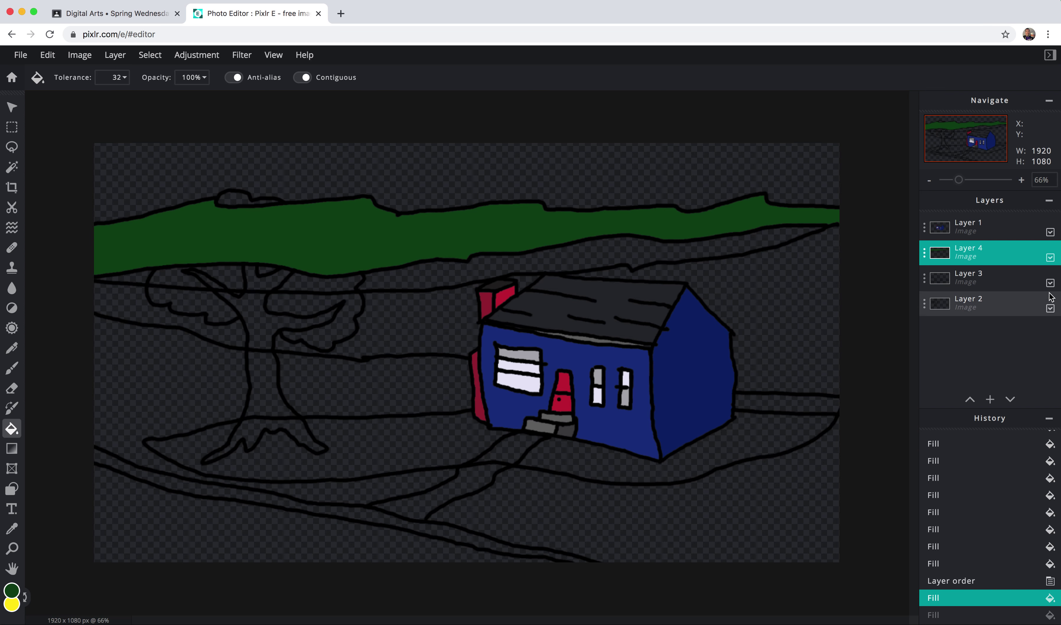
left_click(777, 285)
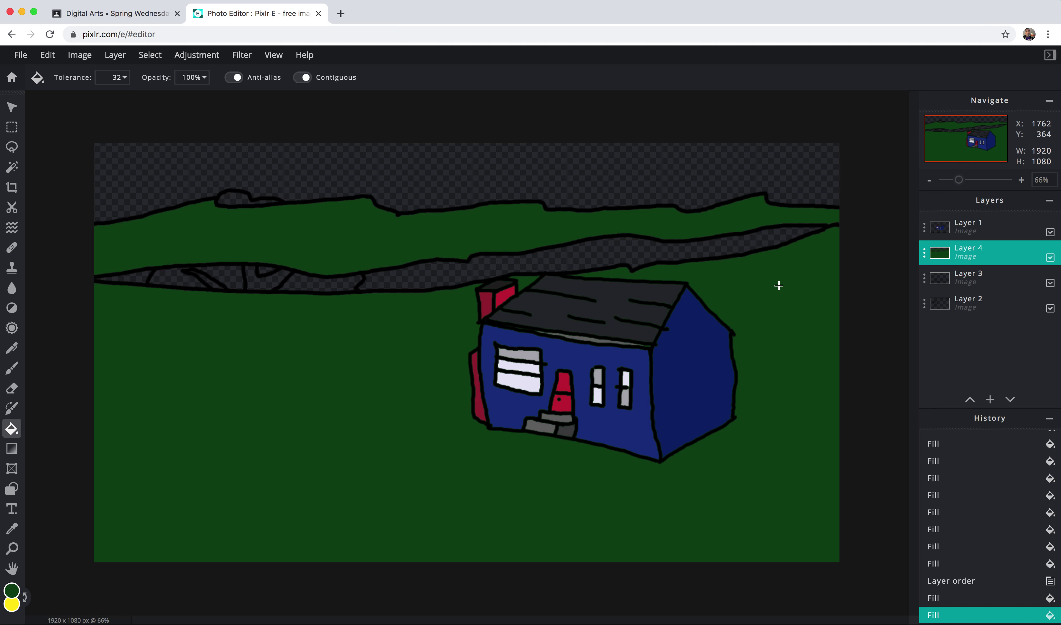
- Set the fill color to brown #774510 and fill the tapering hill band on Layer 4
left_click(11, 596)
mouse_move(507, 317)
left_mouse_down()
mouse_move(523, 313)
mouse_move(527, 337)
mouse_move(514, 329)
left_mouse_up()
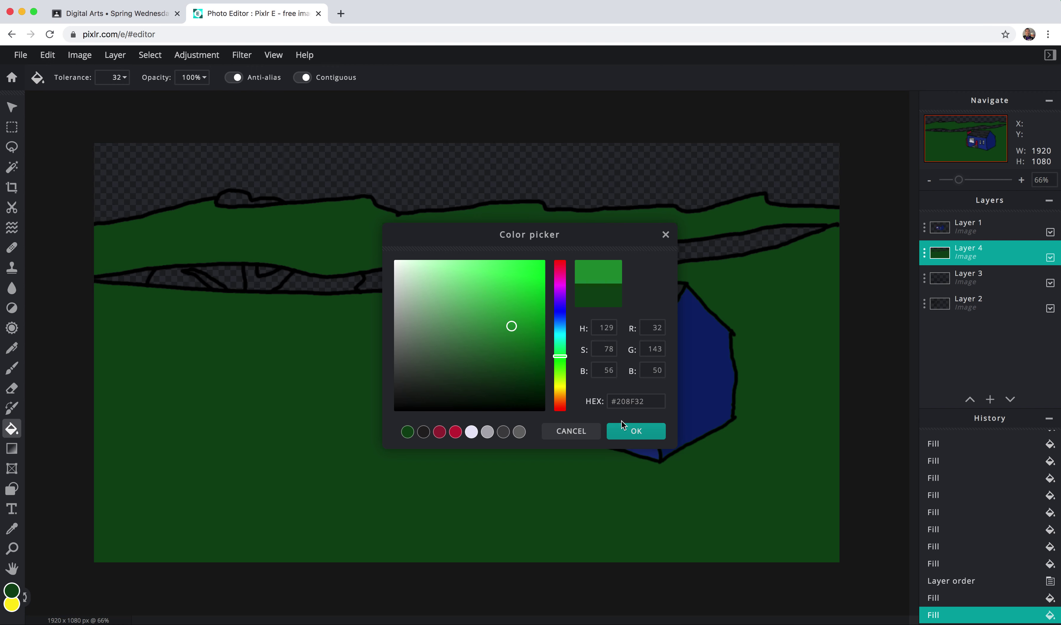
left_click_drag(557, 379, 558, 398)
left_click(526, 327)
left_click_drag(527, 328, 526, 341)
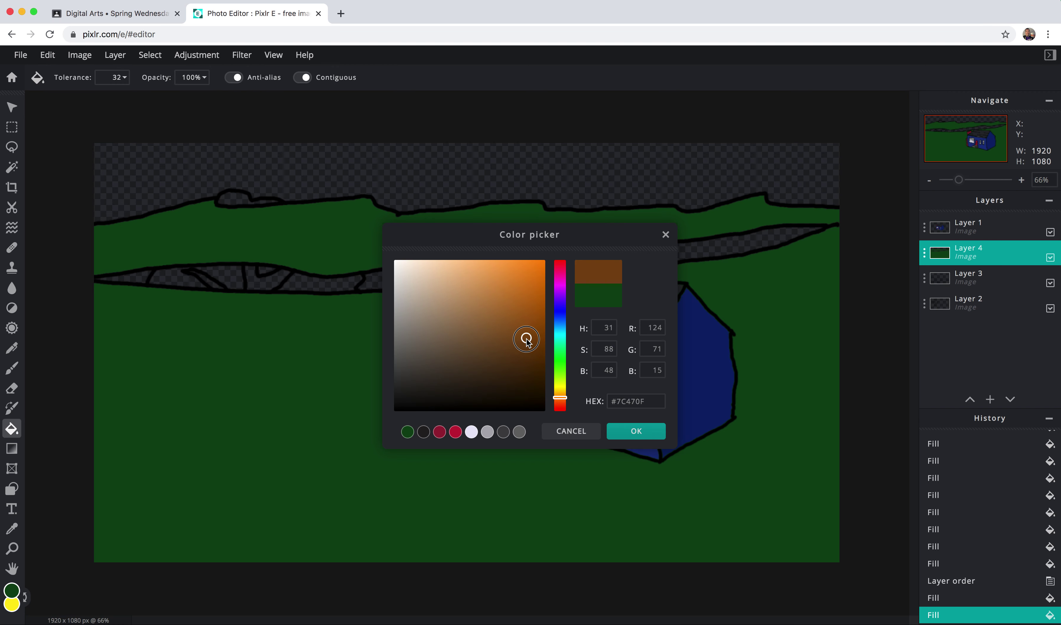
left_click(635, 431)
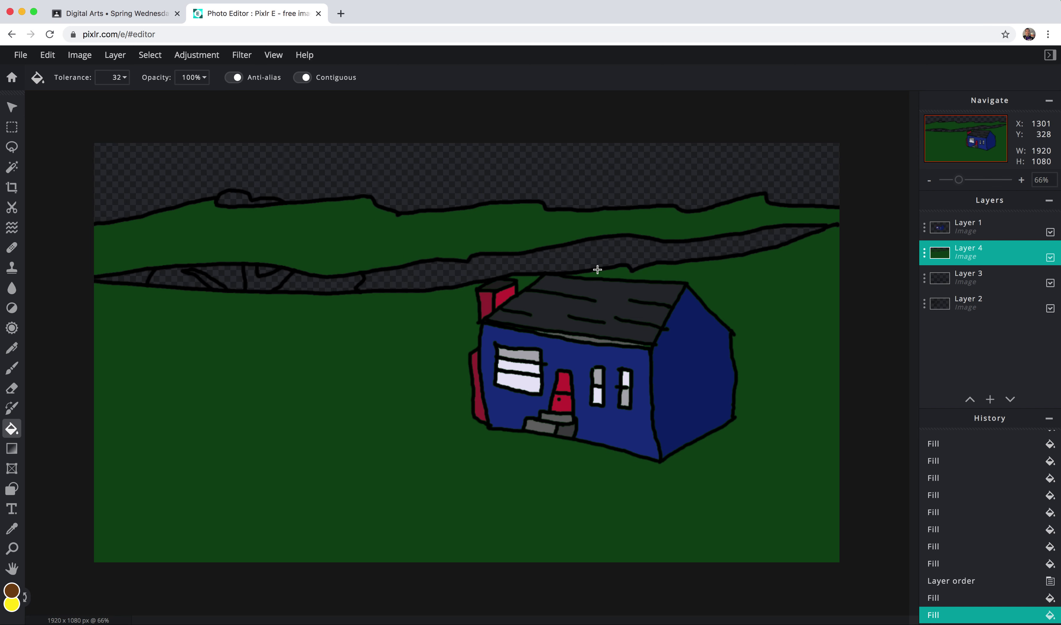
left_click(550, 269)
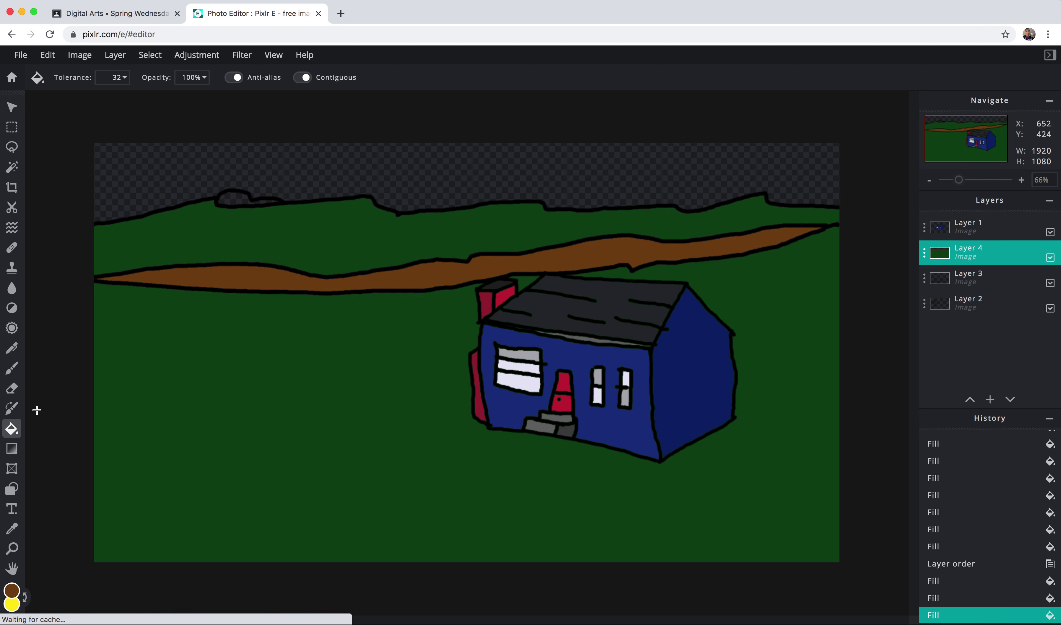
- Set the fill color to gray-green #7CA29E and fill the sky above the distant ridge on Layer 4
left_click(12, 591)
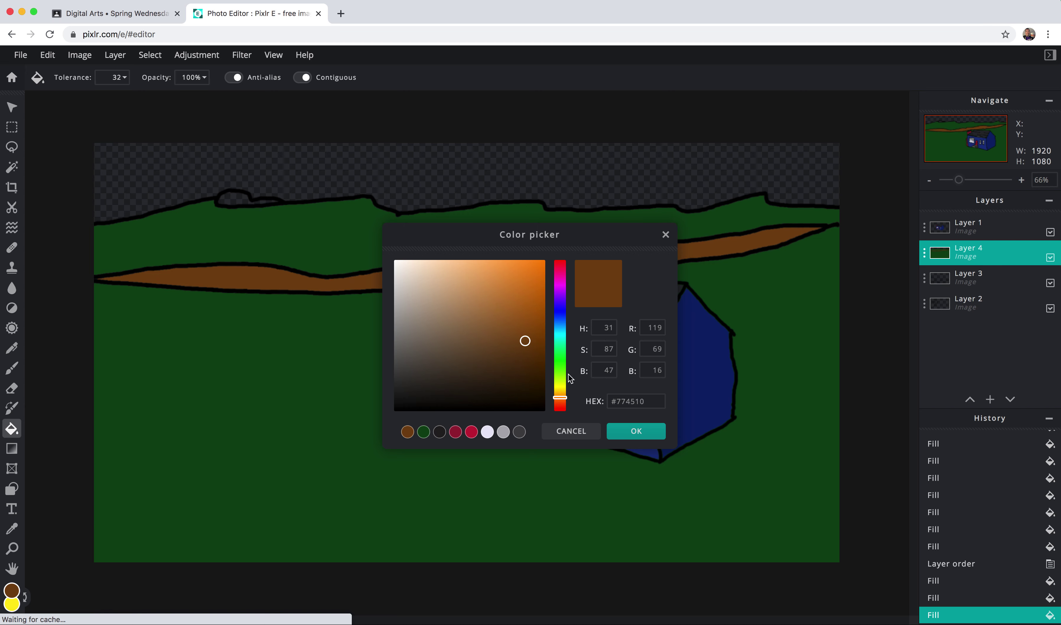
left_click(560, 338)
mouse_move(422, 289)
left_mouse_down()
mouse_move(462, 301)
mouse_move(432, 318)
left_mouse_up()
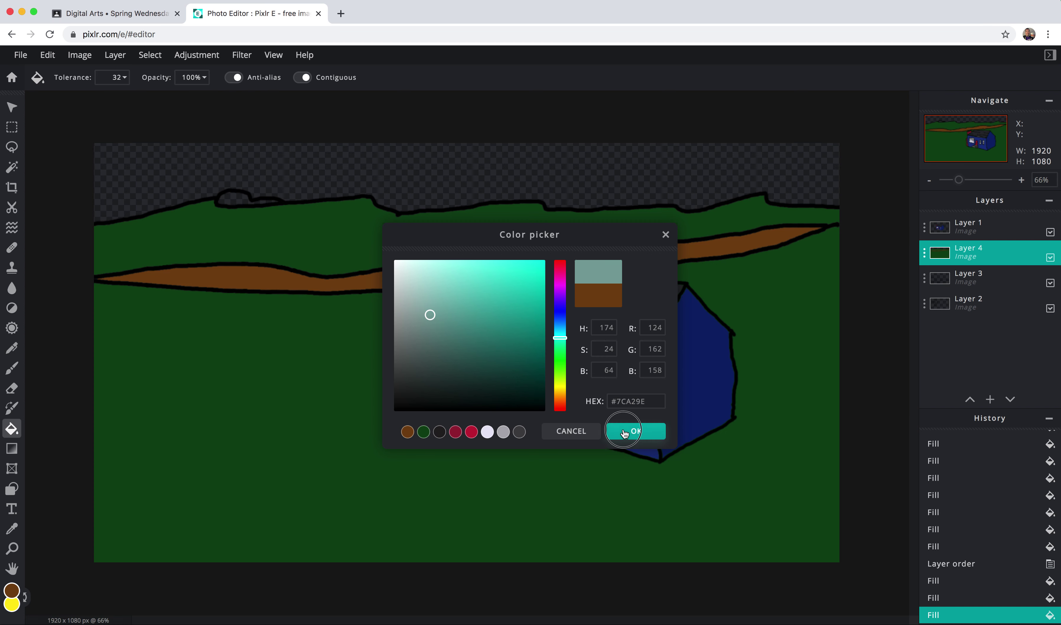
left_click(636, 431)
left_click(448, 166)
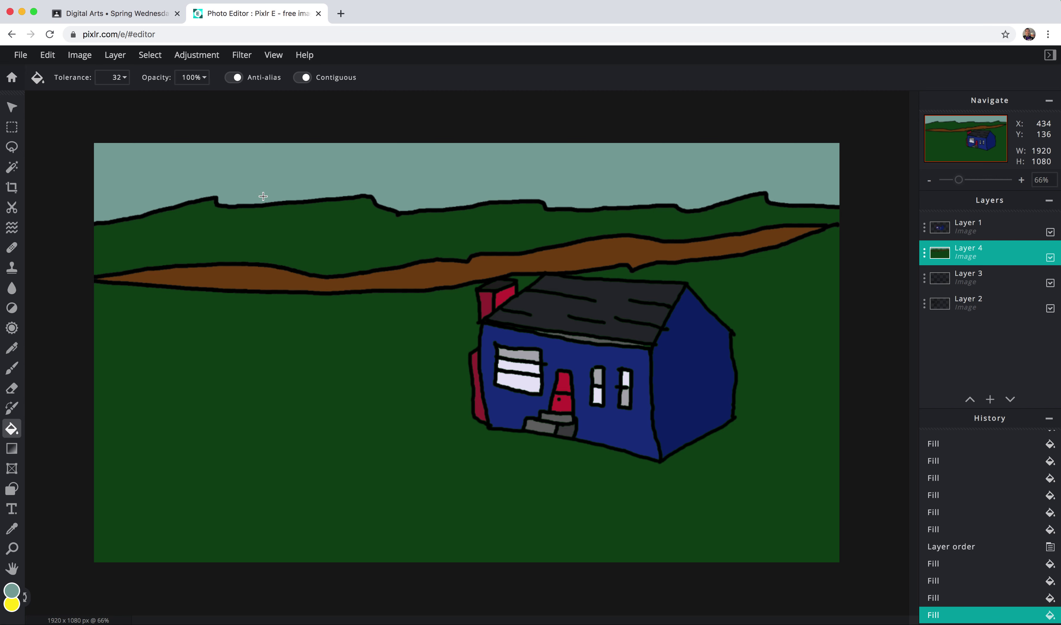
- Move Layer 3 with the road and path outlines above Layer 4
mouse_move(1003, 279)
left_mouse_down()
mouse_move(1002, 249)
mouse_move(1000, 259)
left_mouse_up()
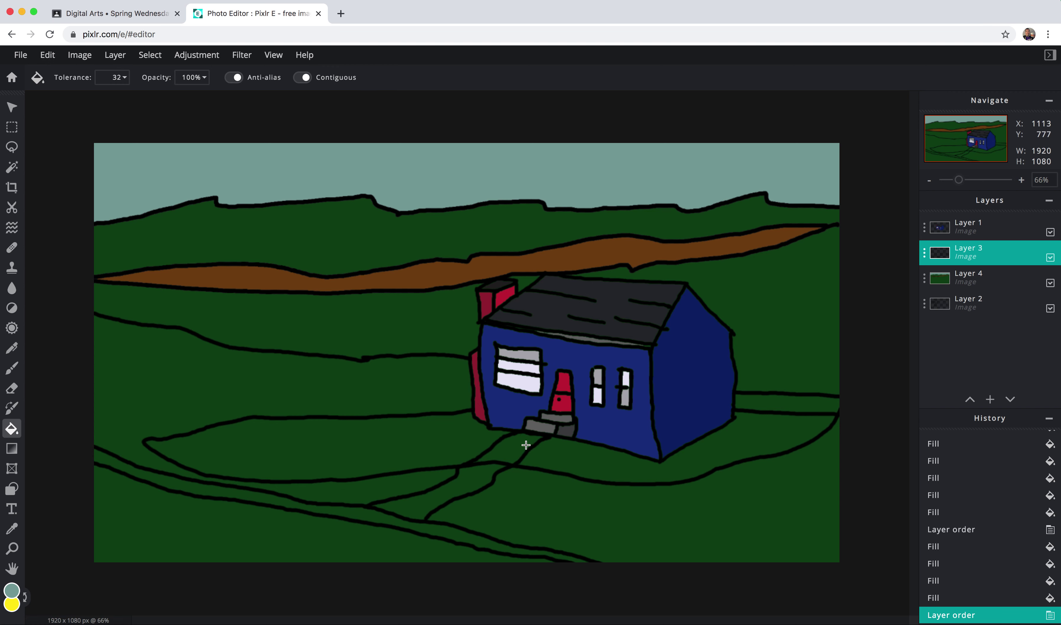
- Try filling the front path with gray-green on Layer 1 and on Layer 2, undoing each fill
left_click(971, 226)
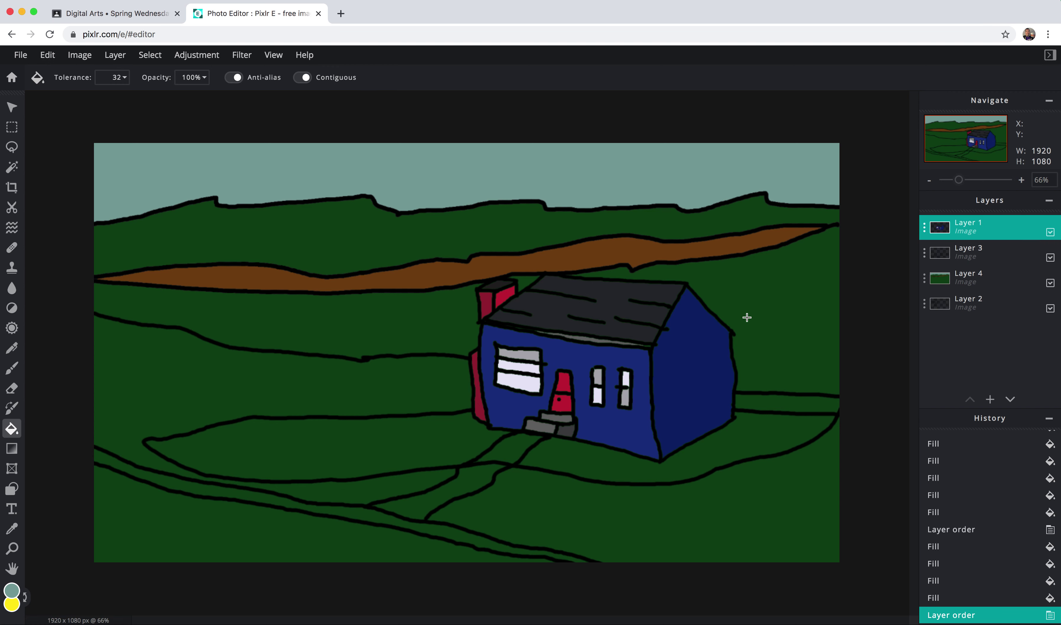
left_click(515, 452)
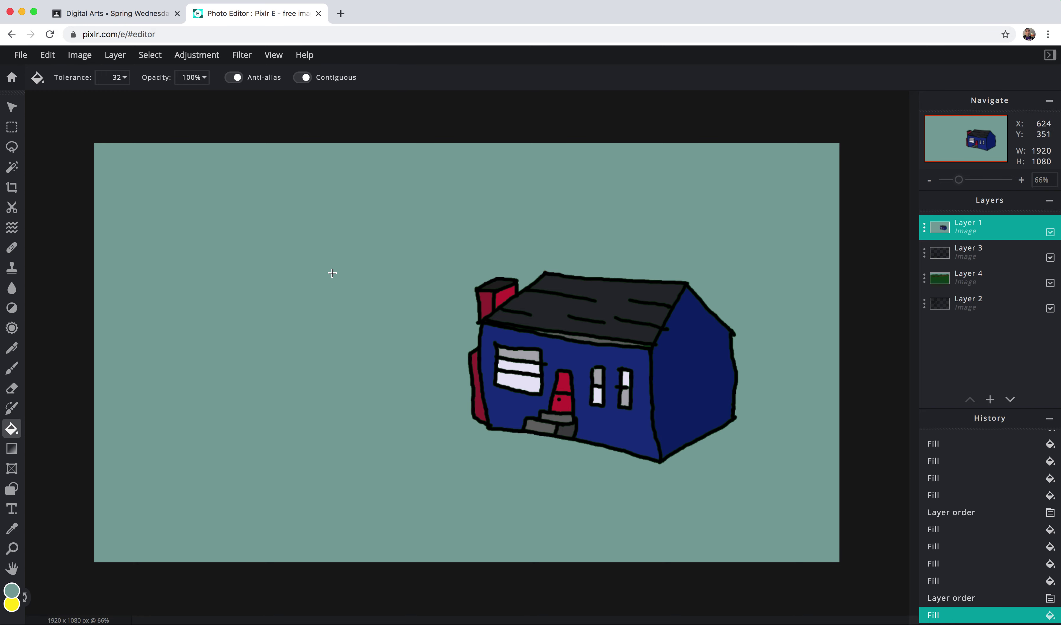
left_click(47, 55)
left_click(57, 74)
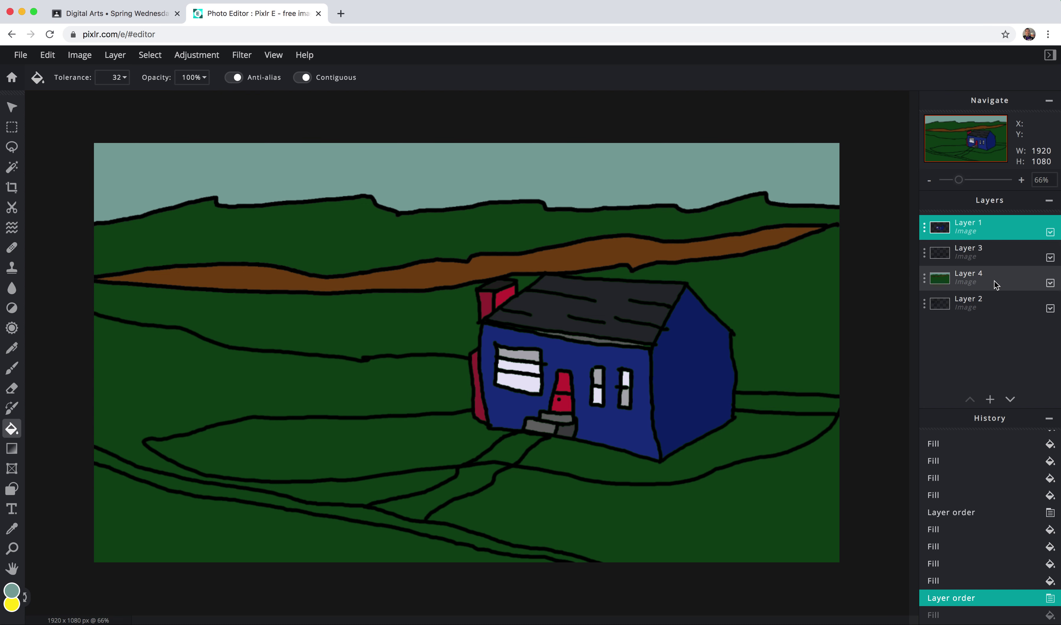
left_click(1001, 304)
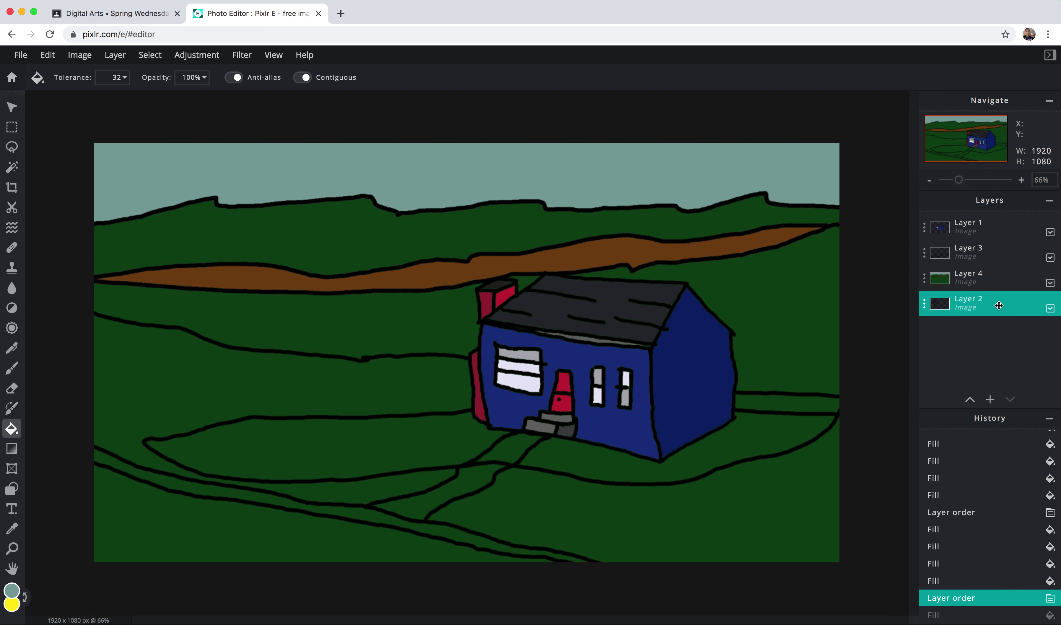
left_click(510, 446)
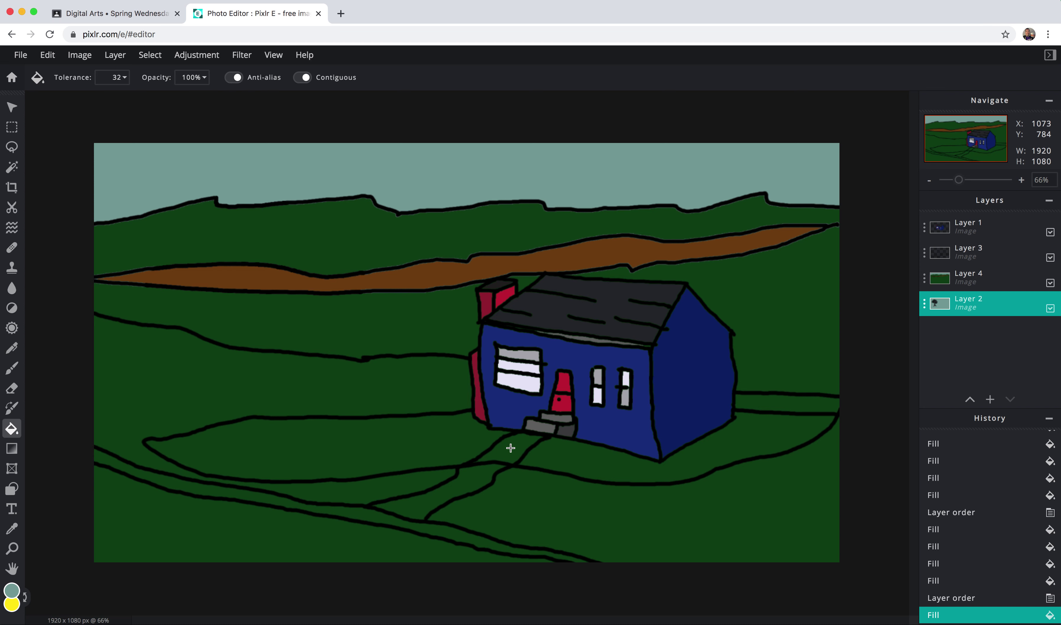
left_click(47, 55)
left_click(49, 73)
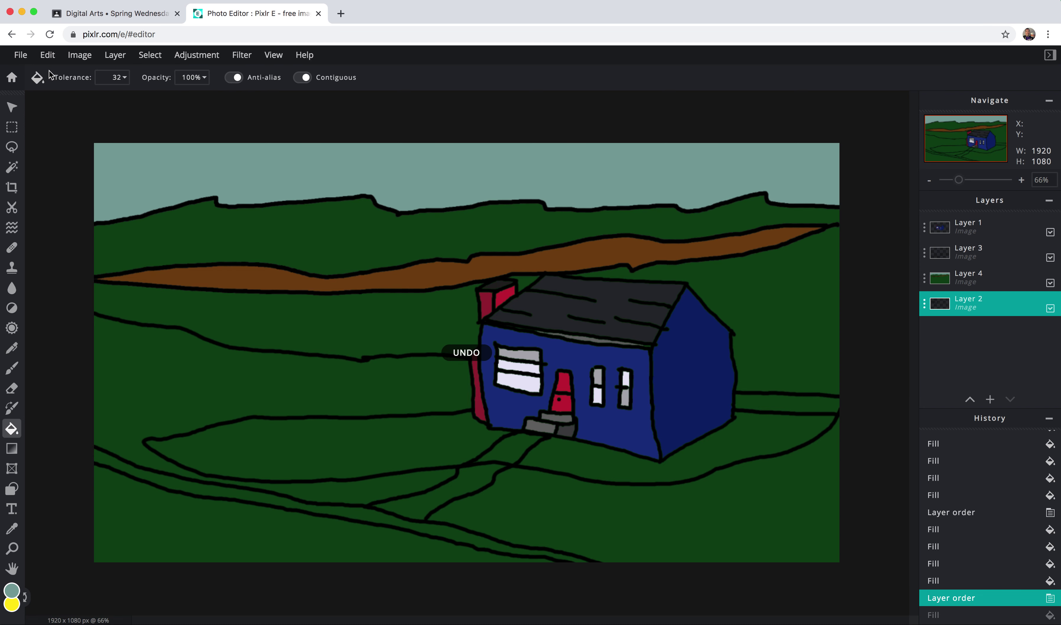
- Move Layer 2 above Layer 4, and on Layer 3 fill both sections of the front path with gray-green
left_click_drag(1009, 295, 1005, 275)
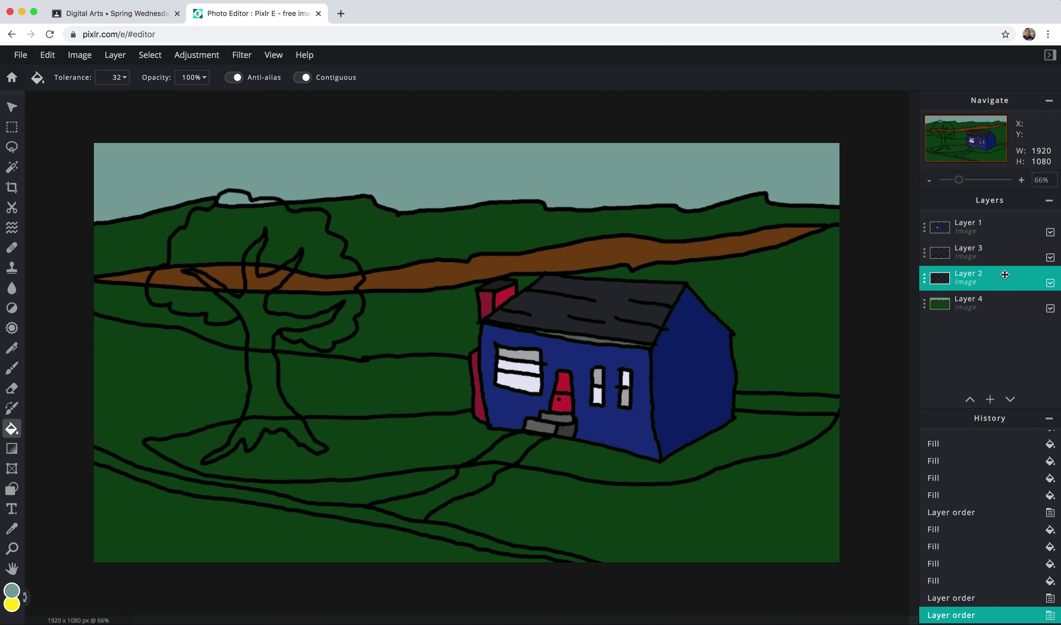
left_click(1000, 257)
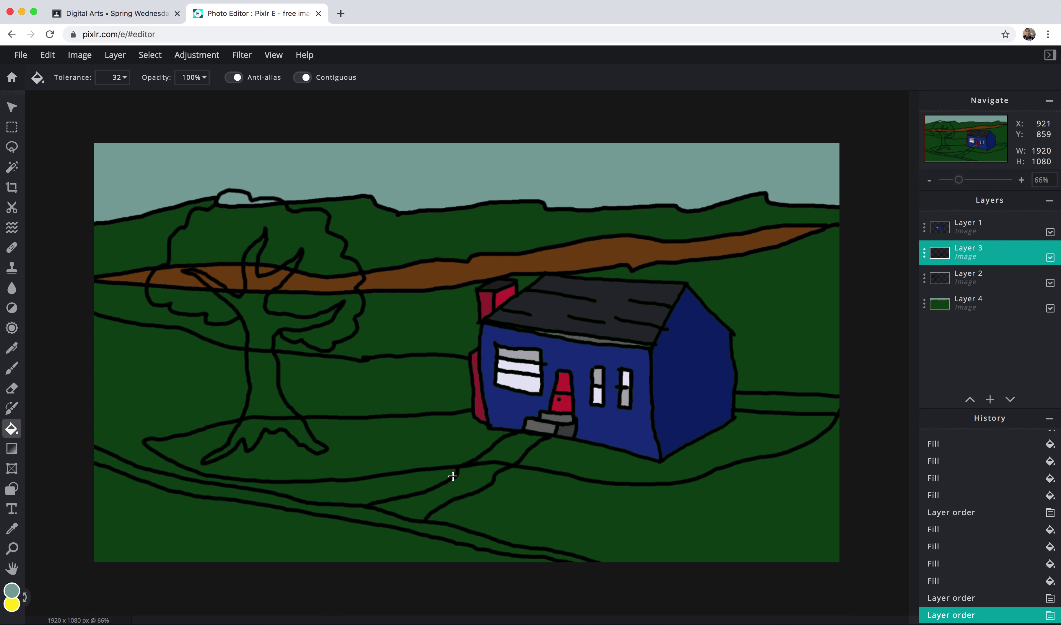
left_click(507, 455)
left_click(487, 472)
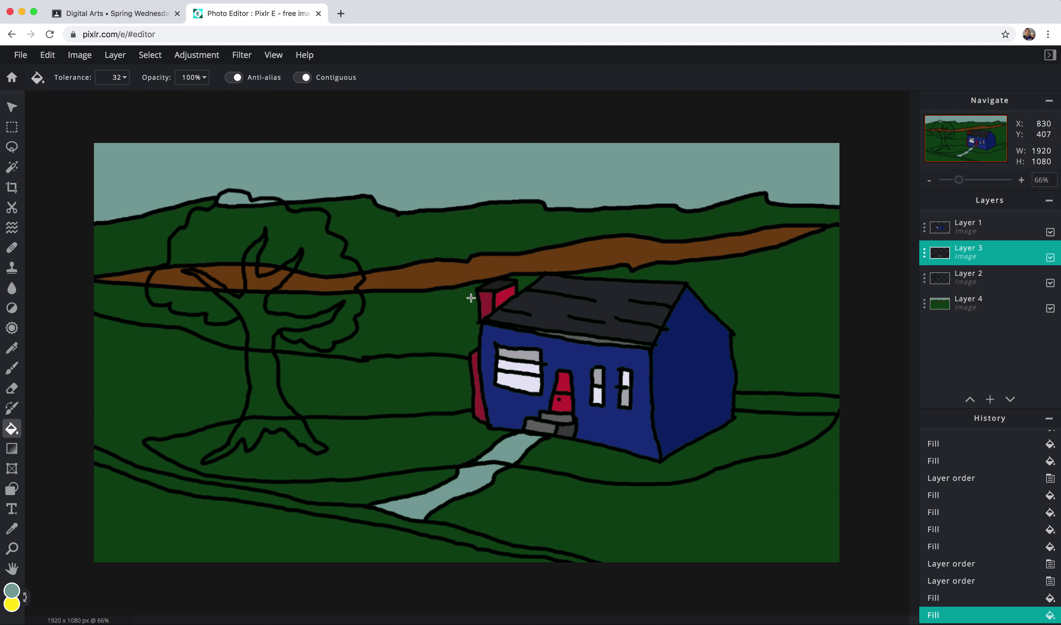
- On Layer 2, fill the tree's trunk and branches with light brown #9E672B
left_click(989, 279)
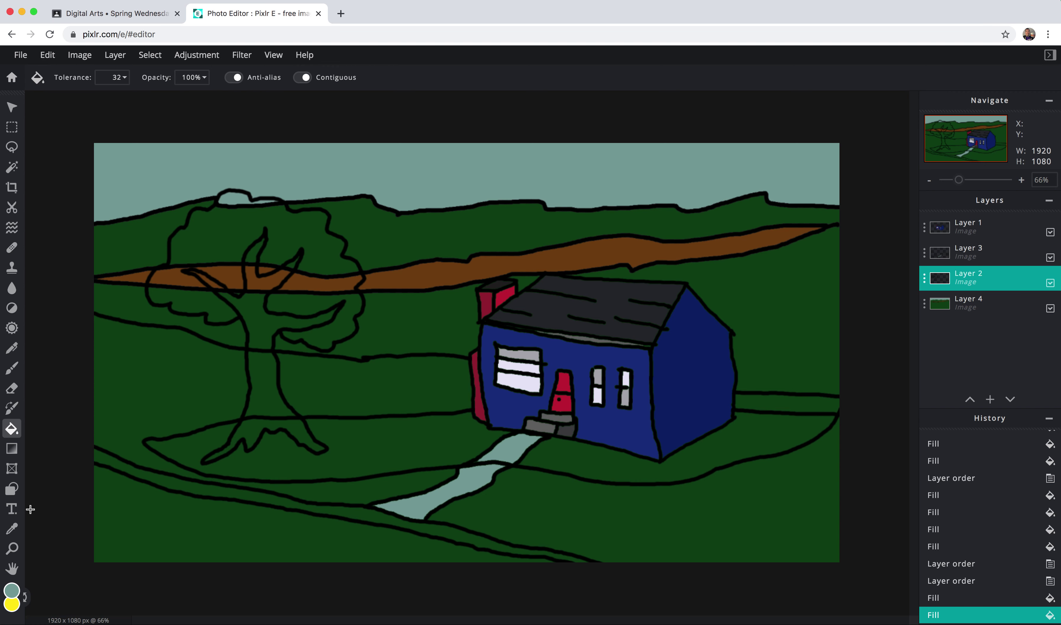
left_click(11, 591)
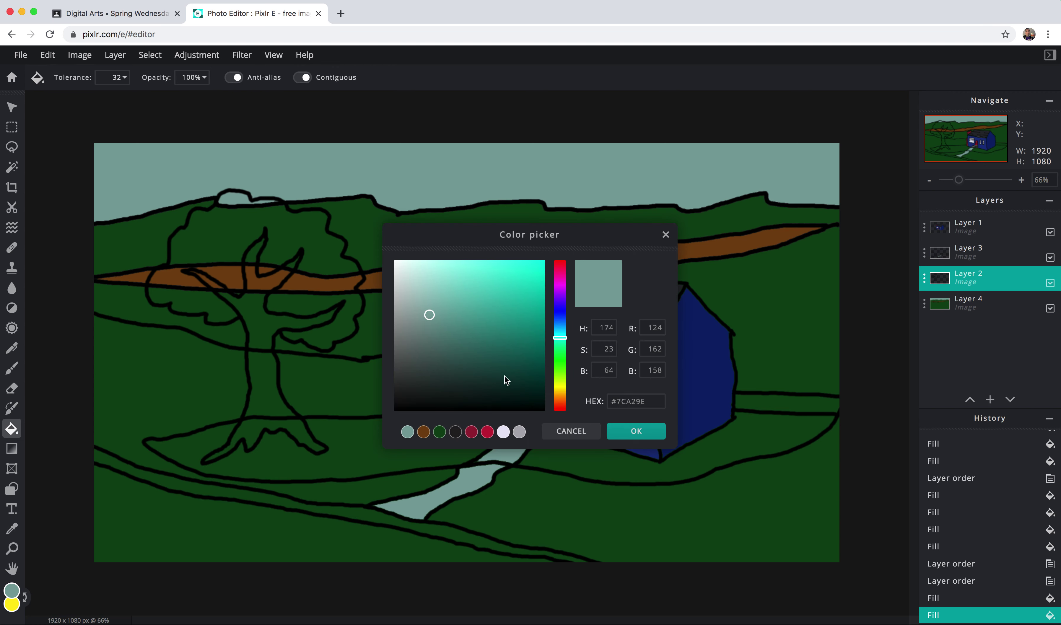
left_click(565, 387)
left_click_drag(451, 358, 503, 317)
left_click(421, 436)
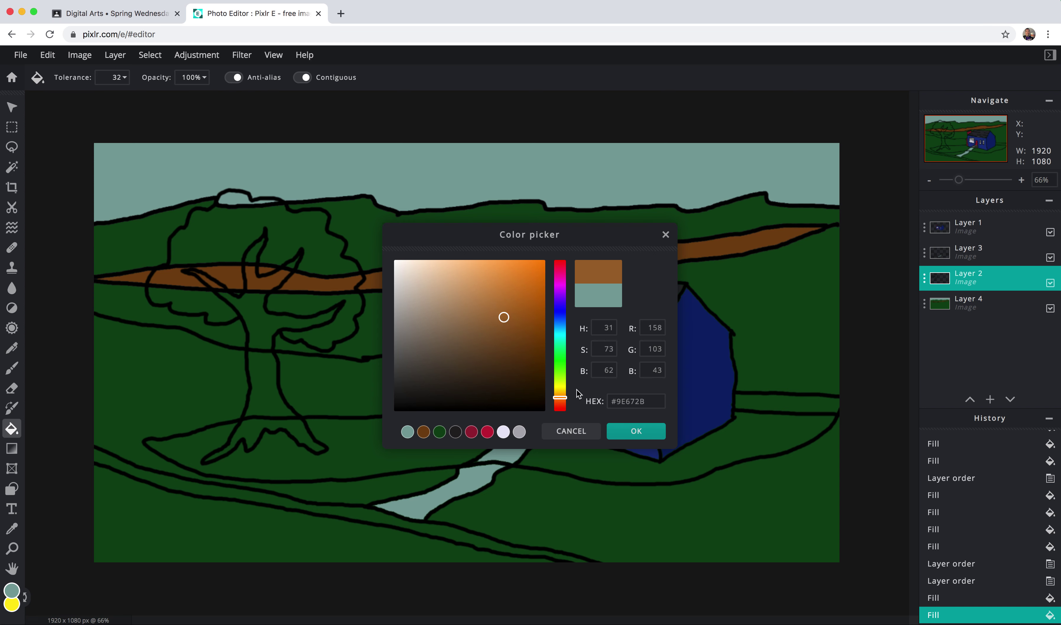
left_click(633, 431)
left_click(261, 326)
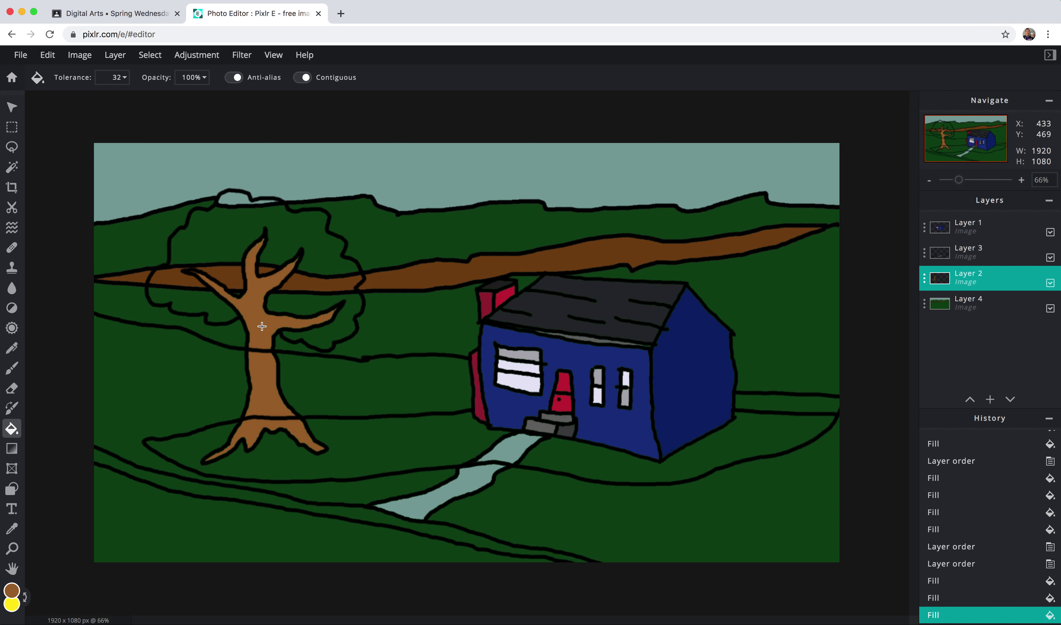
- Set the fill color to a medium green and fill the tree's canopy on Layer 2
left_click(10, 592)
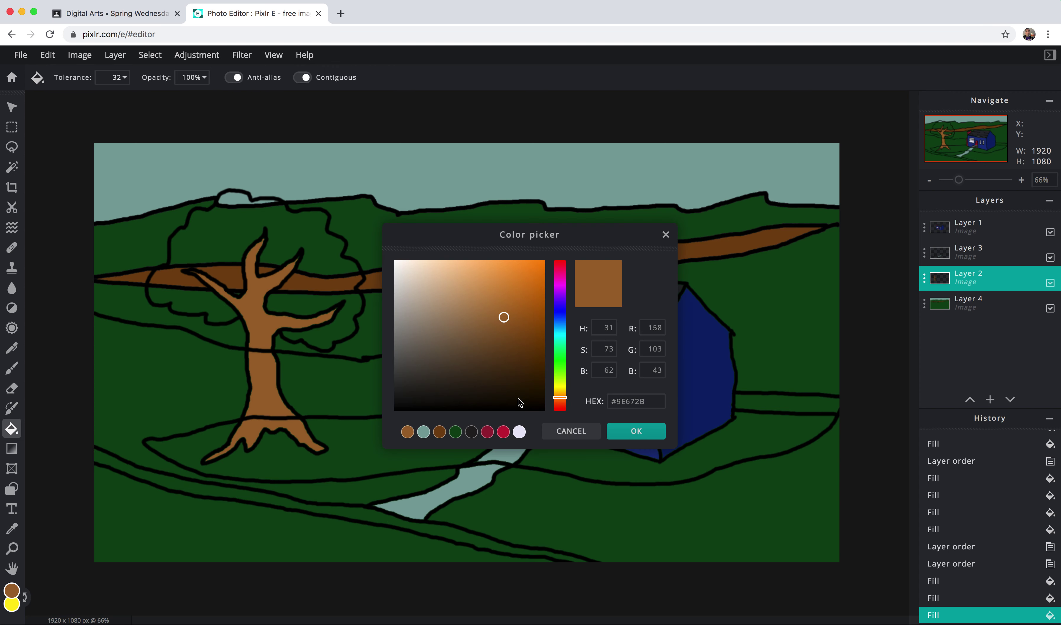
left_click(557, 363)
left_click(507, 340)
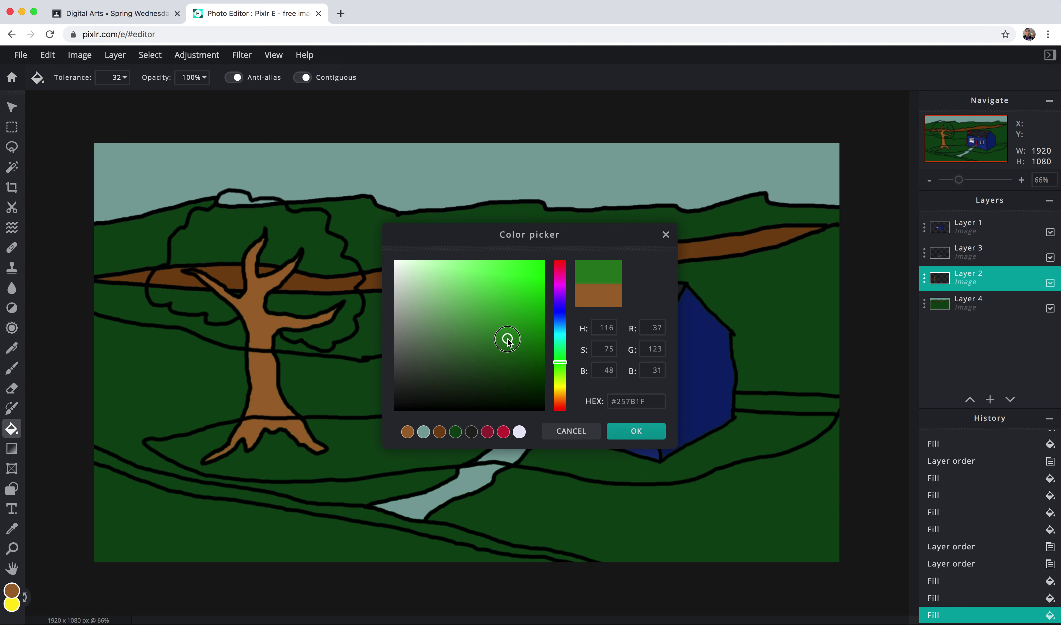
mouse_move(507, 340)
left_mouse_down()
mouse_move(470, 336)
mouse_move(499, 338)
left_mouse_up()
left_click(636, 431)
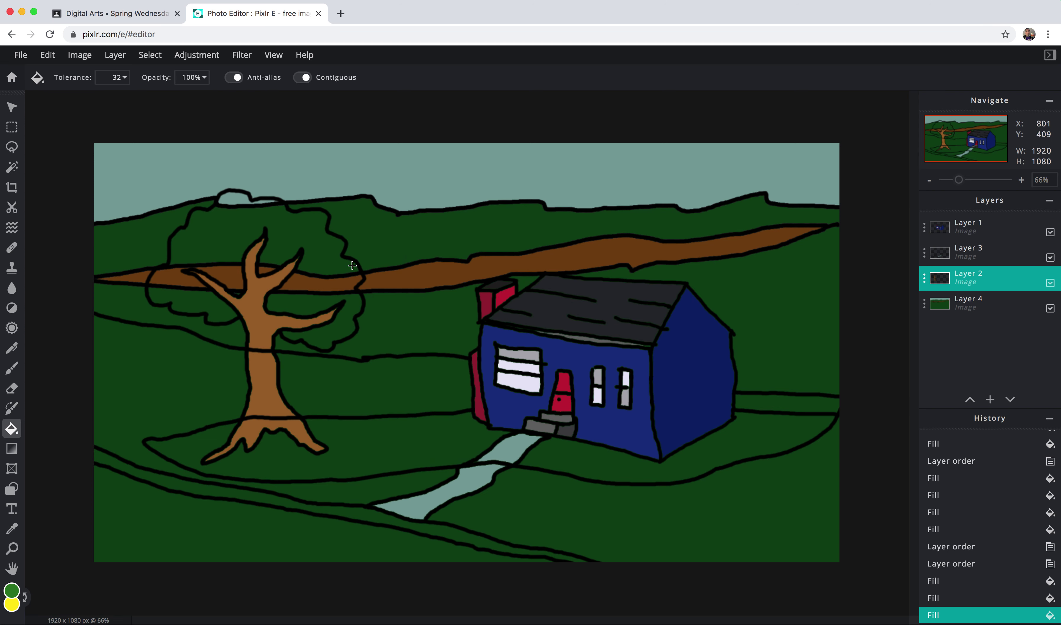
left_click(301, 233)
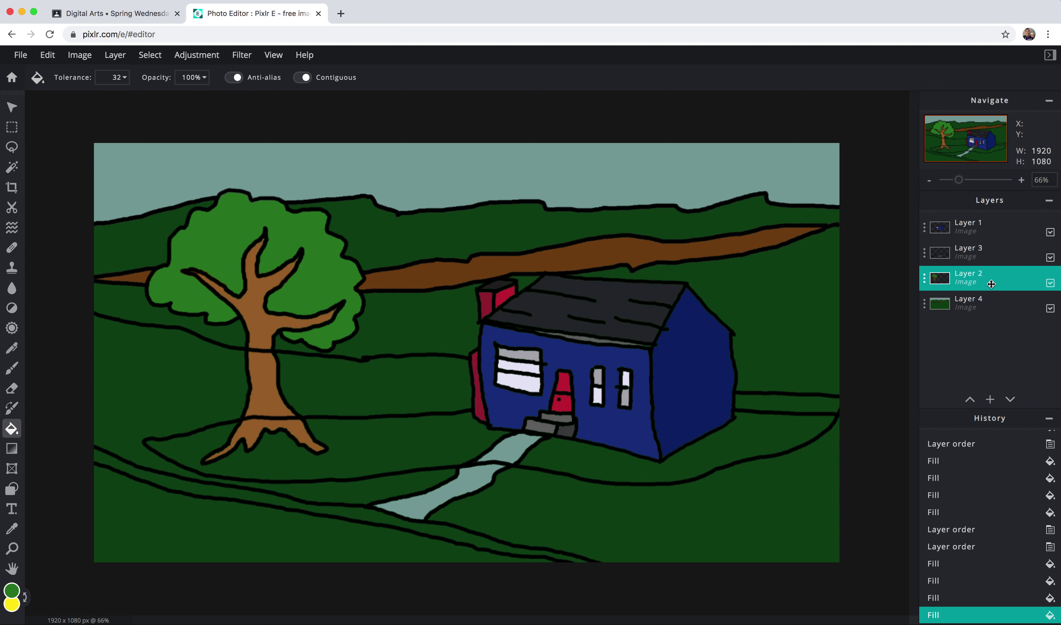
- Move Layer 2 with the tree to the top of the layer stack, above Layer 1
left_click_drag(991, 283, 989, 240)
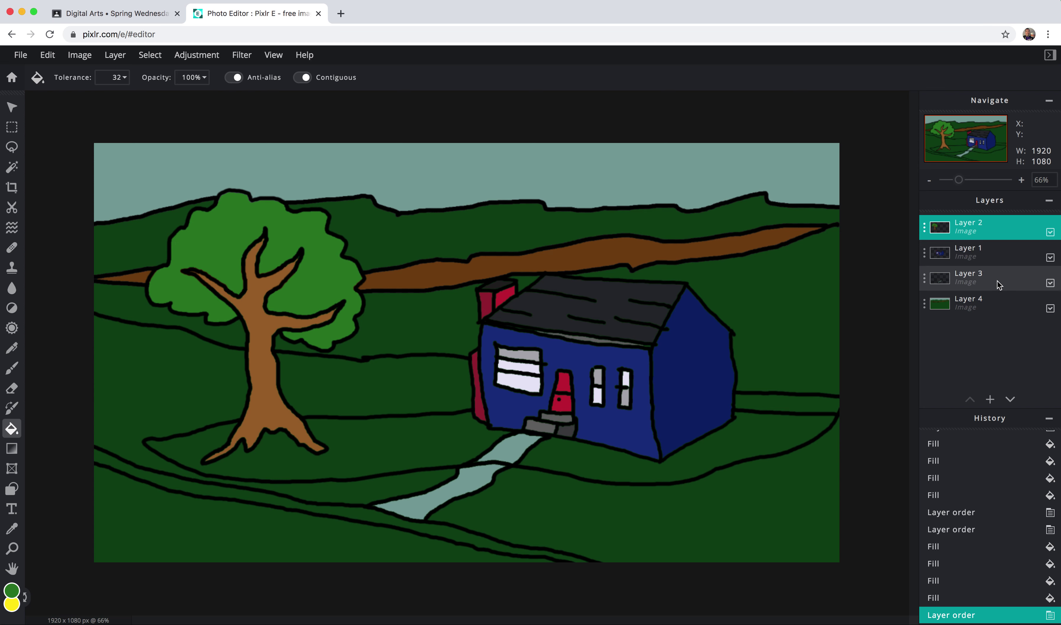
mouse_move(1006, 281)
left_mouse_down()
mouse_move(1006, 254)
mouse_move(1008, 283)
left_mouse_up()
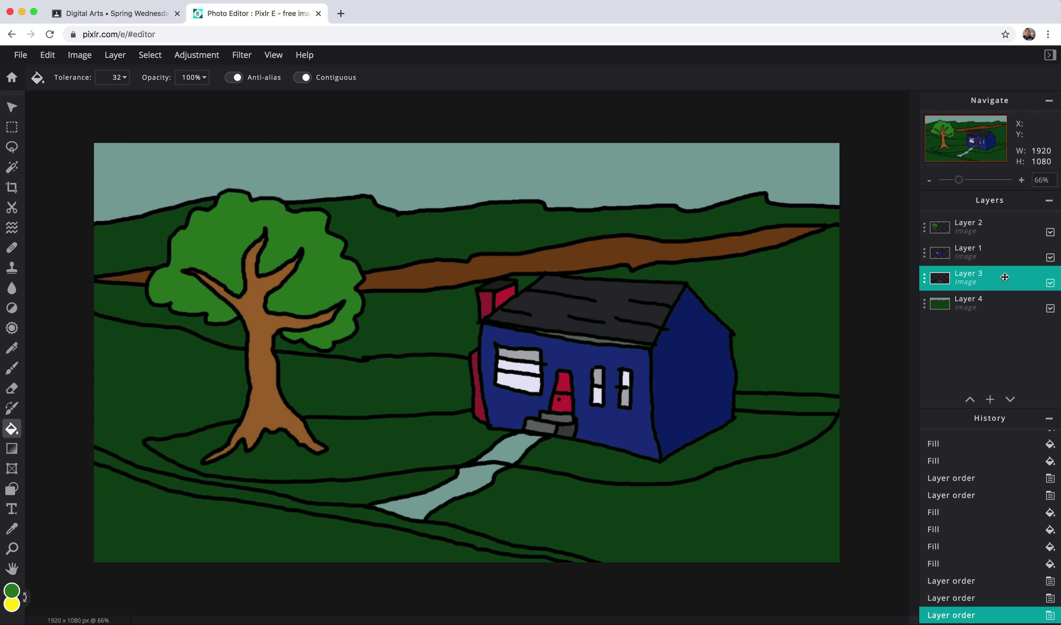
- Select Layer 3 and toggle its visibility off and on to check what it contains
left_click(1006, 258)
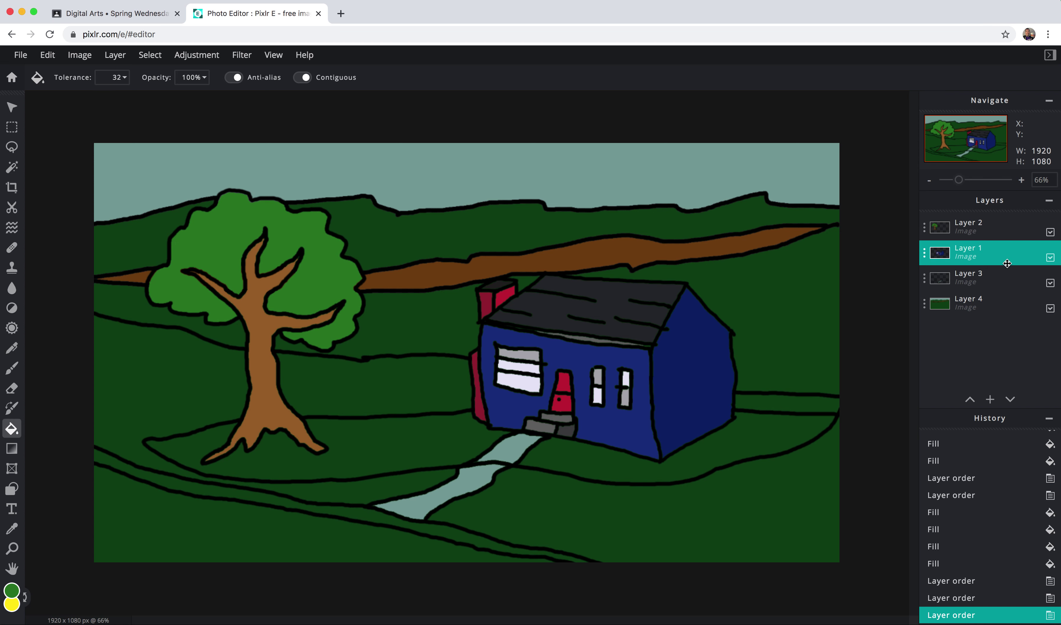
left_click(1007, 277)
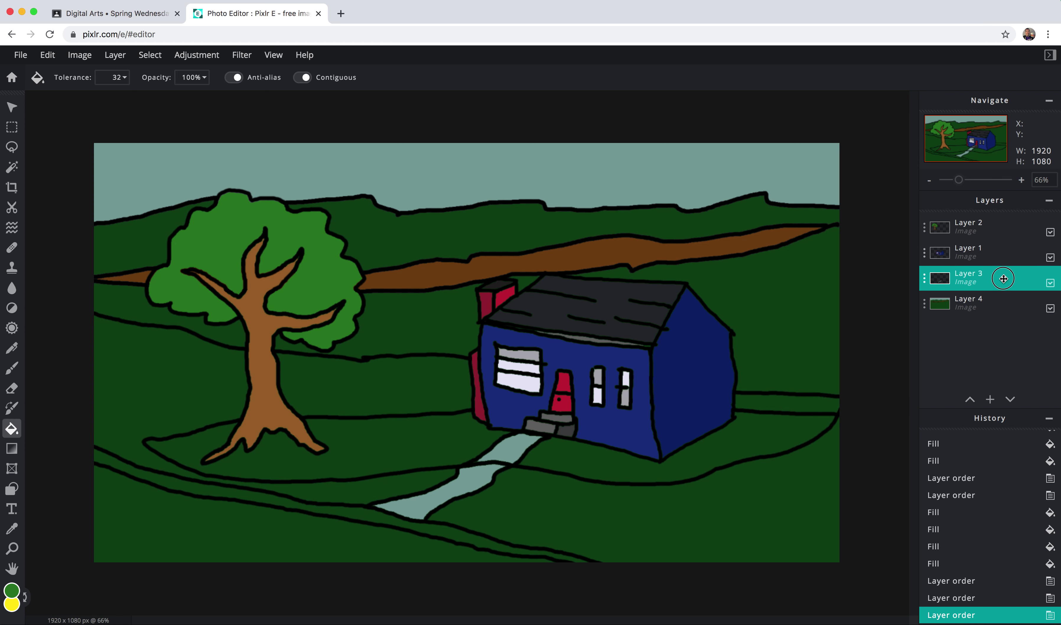
left_click(1050, 284)
left_click(1051, 284)
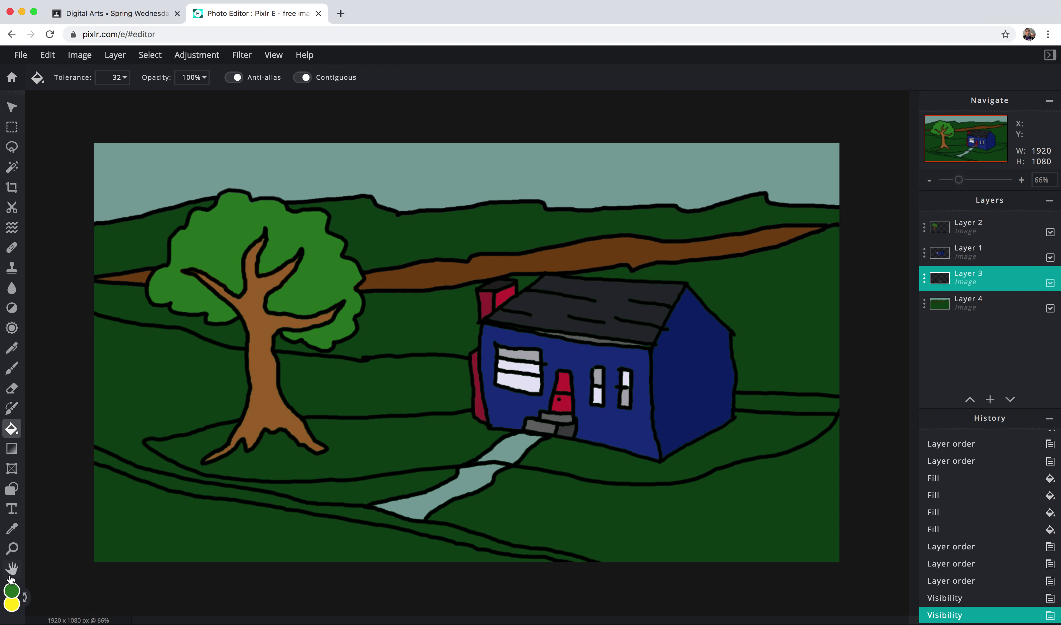
- On Layer 3, fill the field surrounding the yard, between the middle hill line and the road, with dark green #0B4407
left_click(12, 591)
left_click(530, 372)
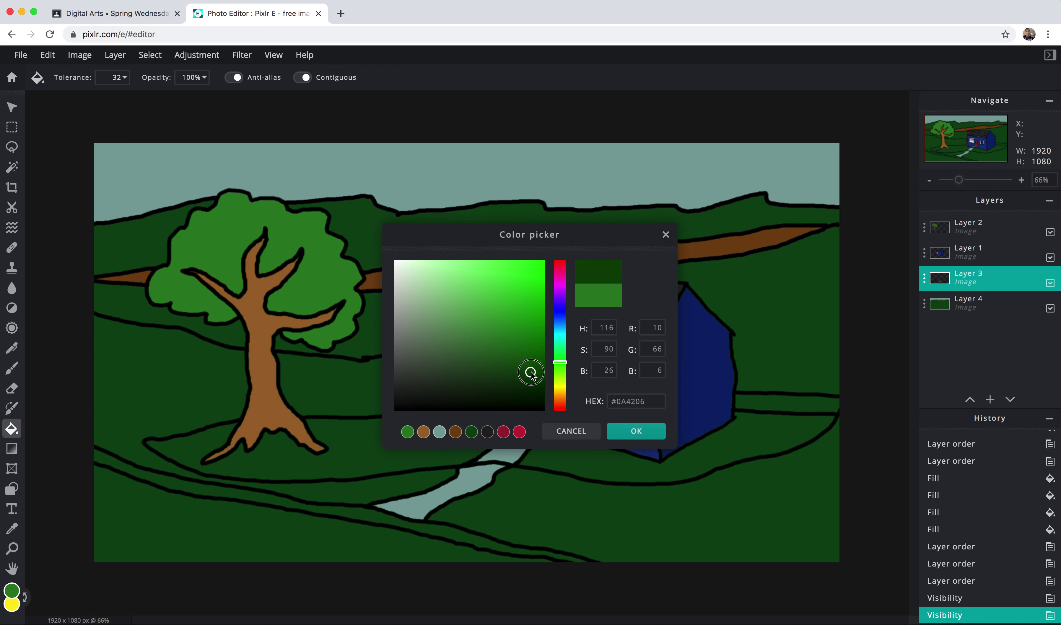
left_click(637, 431)
left_click(336, 378)
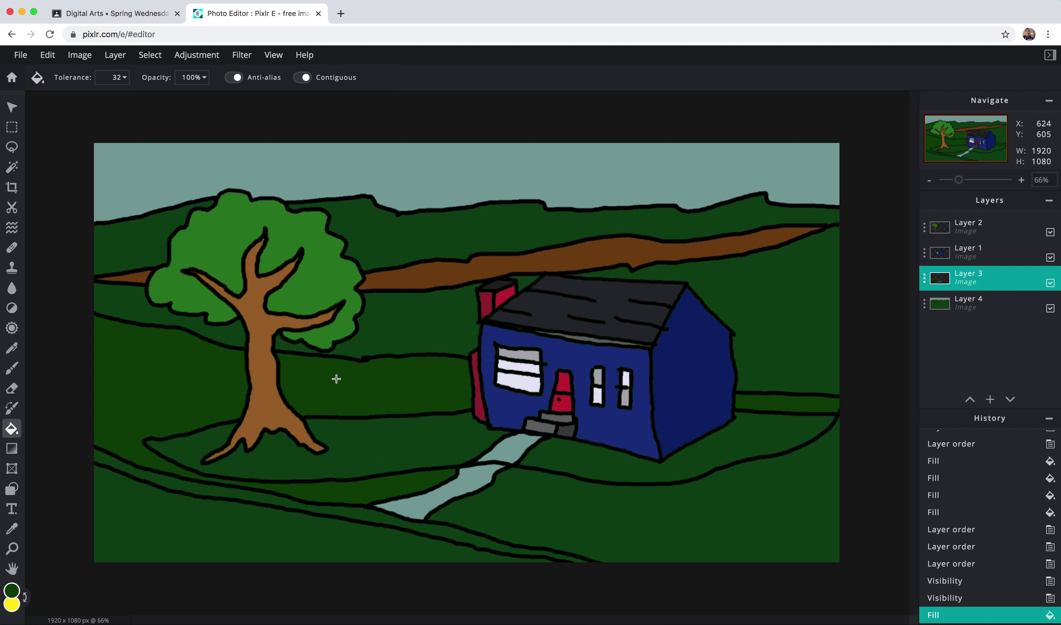
- Set the fill color to a darker green and fill the field behind the yard and the grass between yard and road on Layer 3
left_click(14, 589)
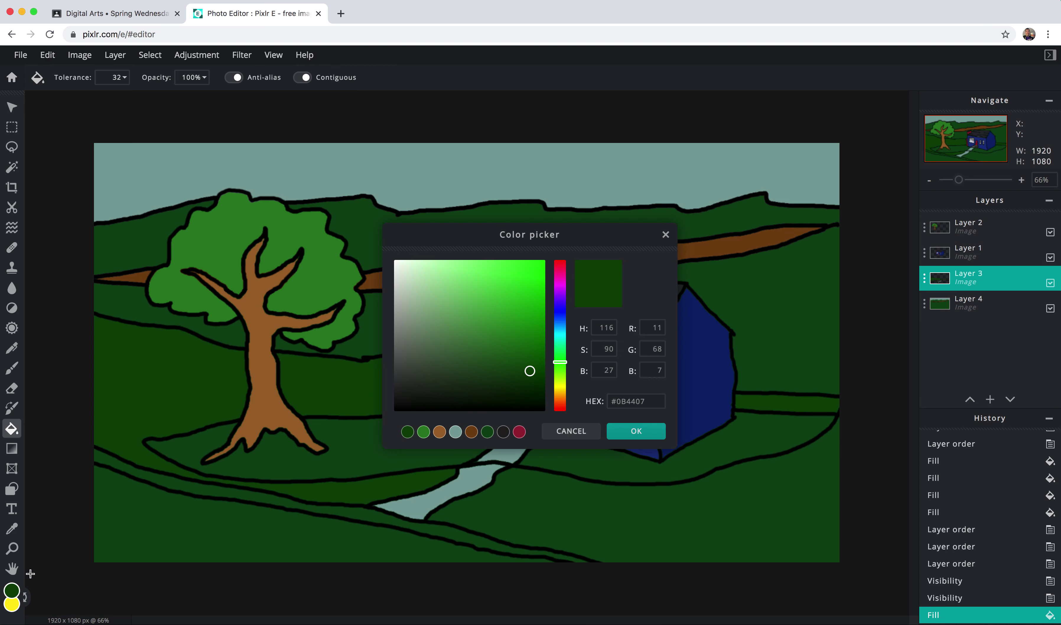
left_click(521, 381)
left_click(618, 431)
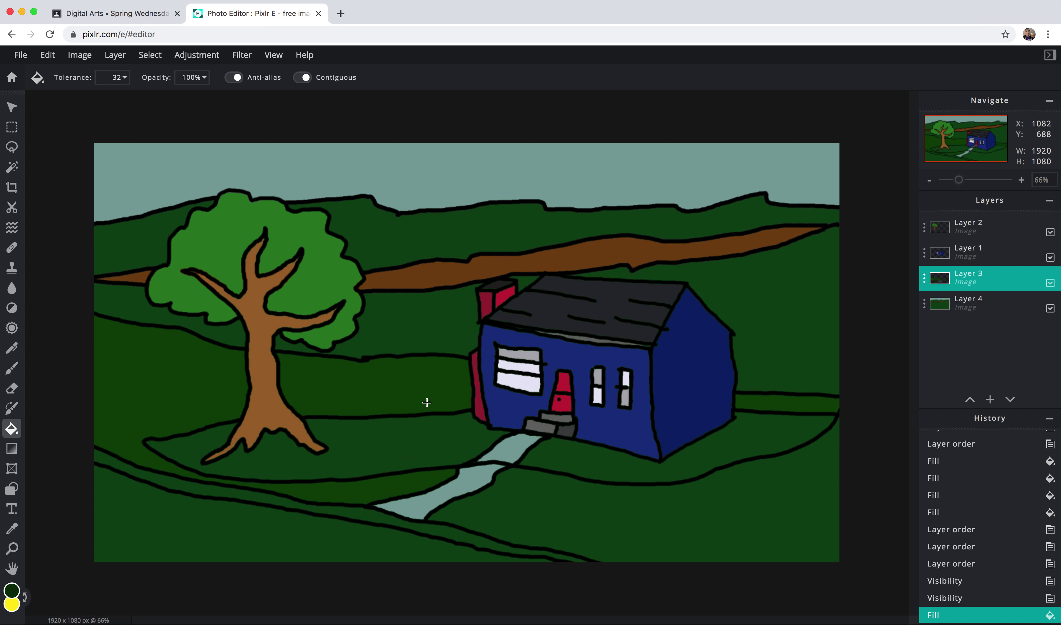
left_click(383, 389)
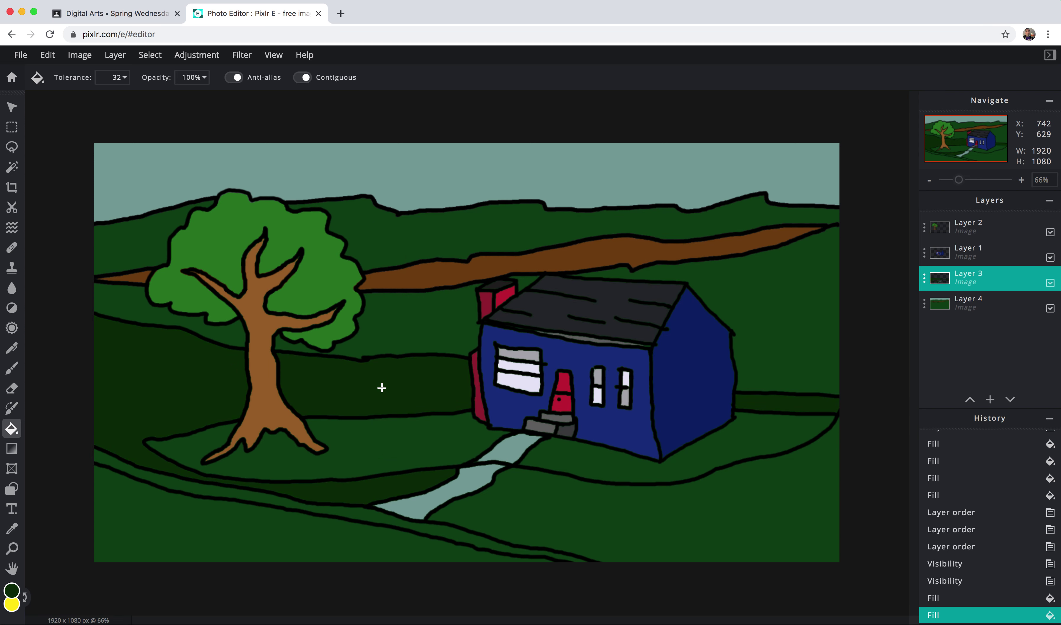
left_click(749, 516)
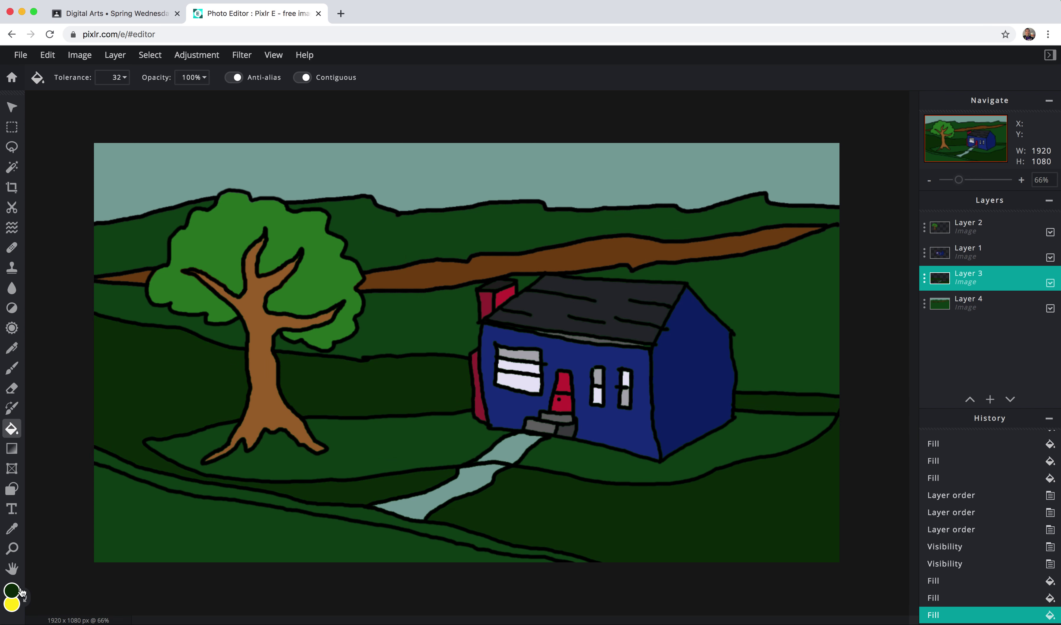
- Set the fill color to a medium gray and fill the narrow sidewalk strip along the road's edge on Layer 3
left_click(11, 591)
left_click(411, 380)
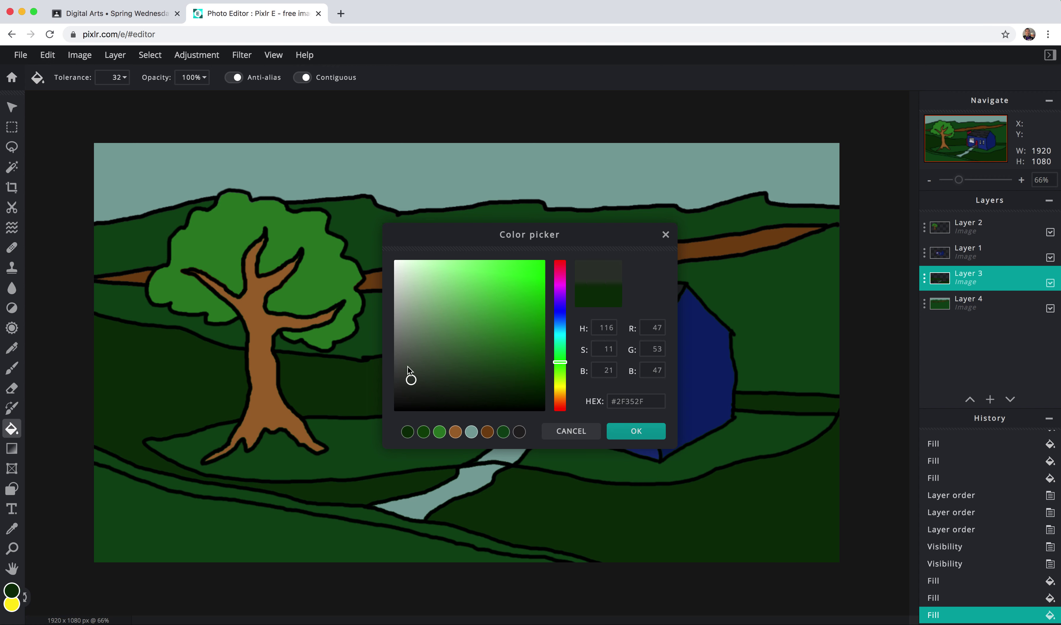
left_click(404, 356)
left_click(635, 431)
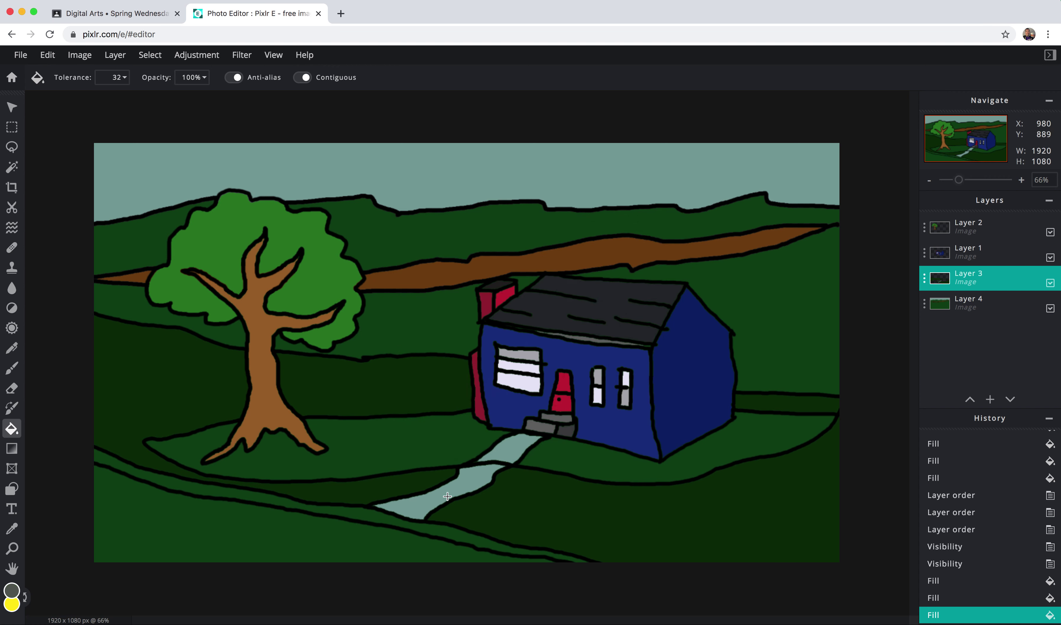
left_click(372, 514)
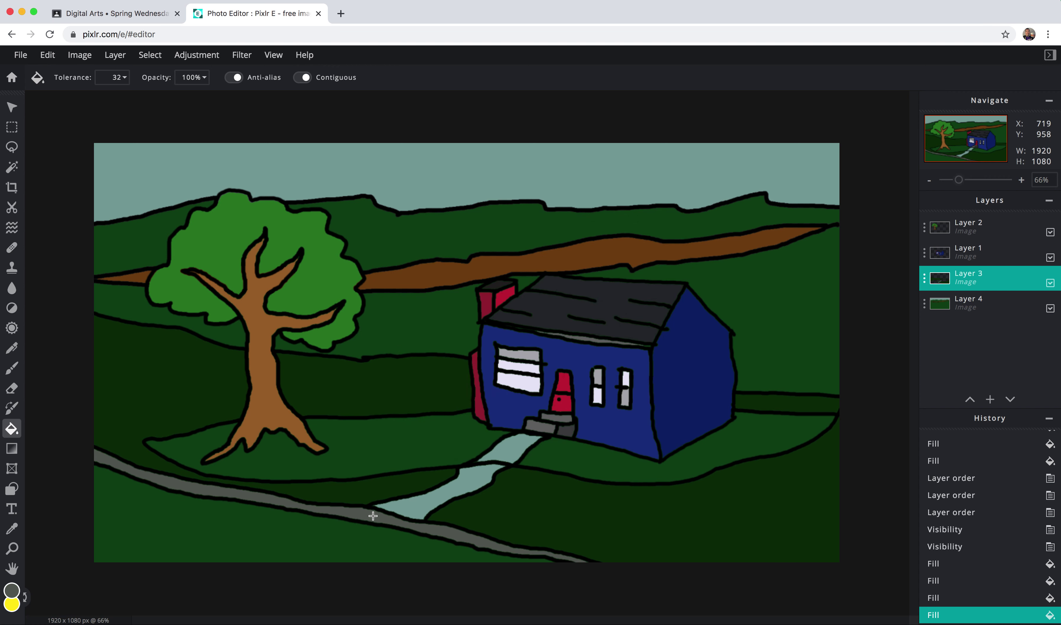
- Set the fill color to a near-black gray and fill the road area in the lower foreground on Layer 3
left_click(12, 590)
left_click(402, 386)
left_click(635, 431)
left_click(235, 532)
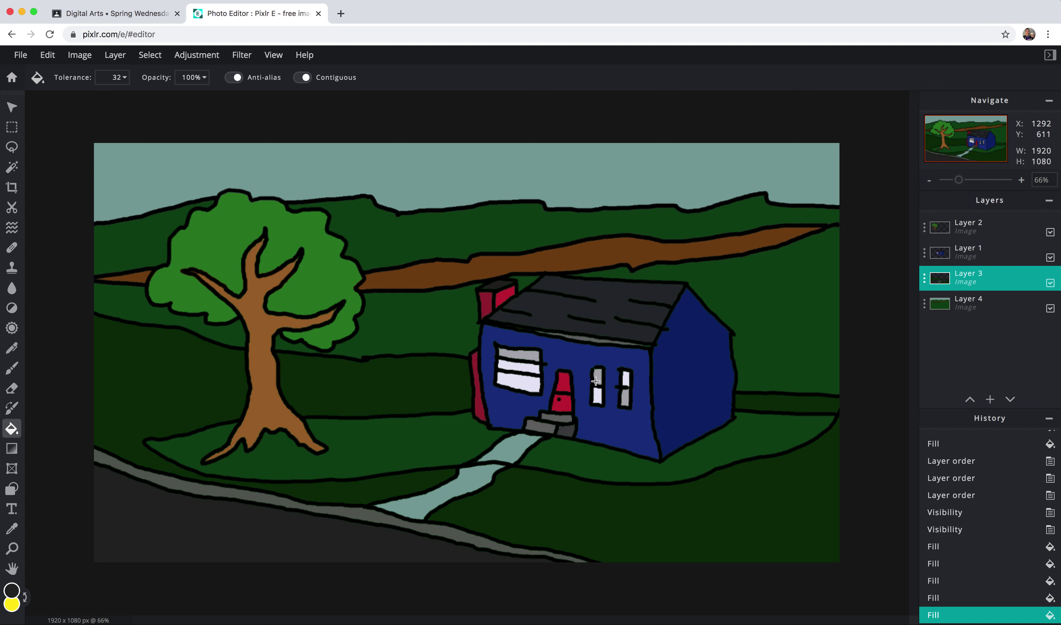
- Toggle the visibility of Layer 3 and Layer 1 off and on to check which parts each layer contains
left_click(1050, 283)
left_click(1051, 283)
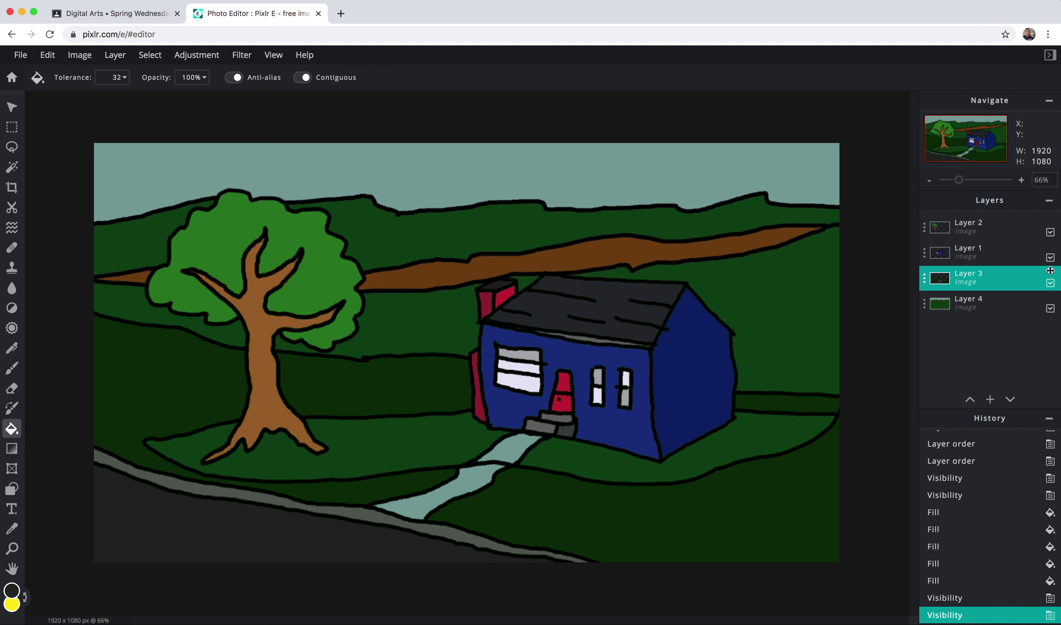
left_click(1050, 258)
left_click(1050, 258)
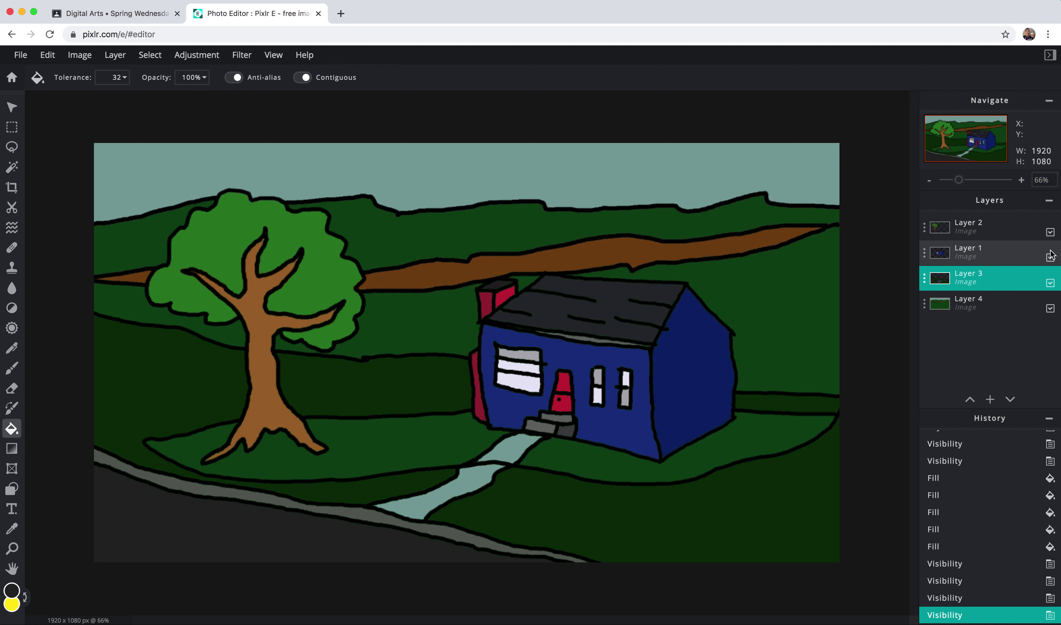
left_click(1050, 283)
left_click(1050, 283)
left_click(1050, 283)
left_click(1050, 284)
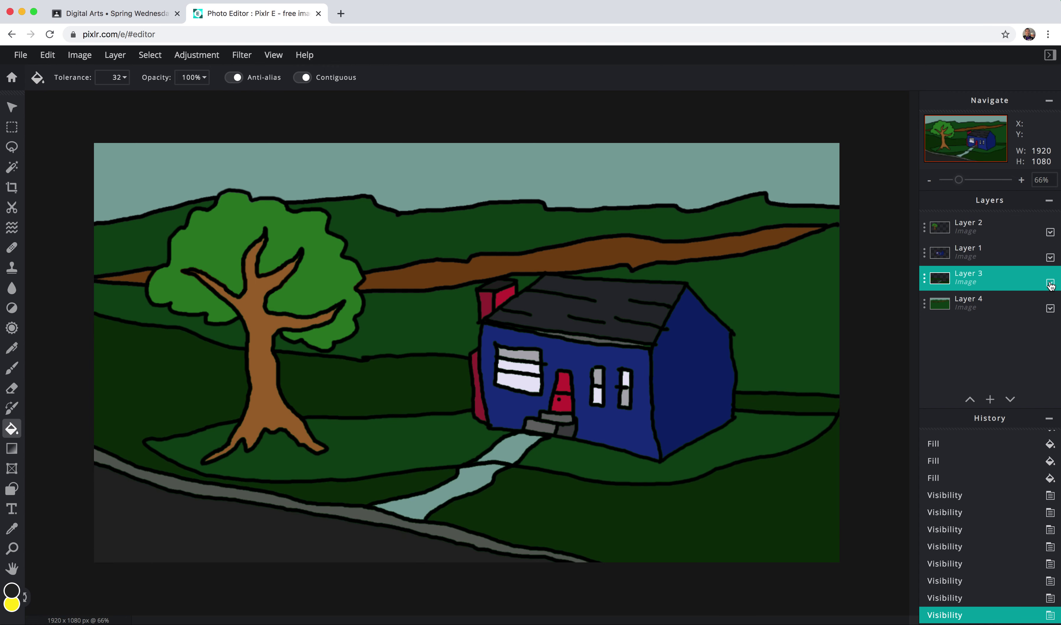
- Try erasing the light blue walkway fill on Layer 3 with the soft 40 px eraser, and undo the erasing
scroll(352, 448, "up", 5)
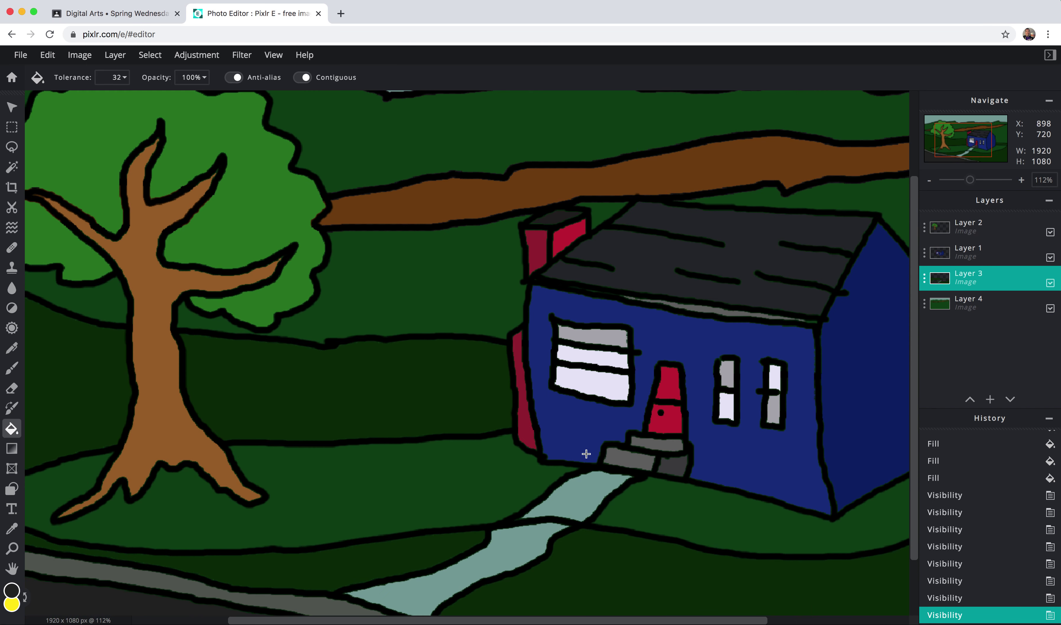
left_click_drag(914, 357, 914, 411)
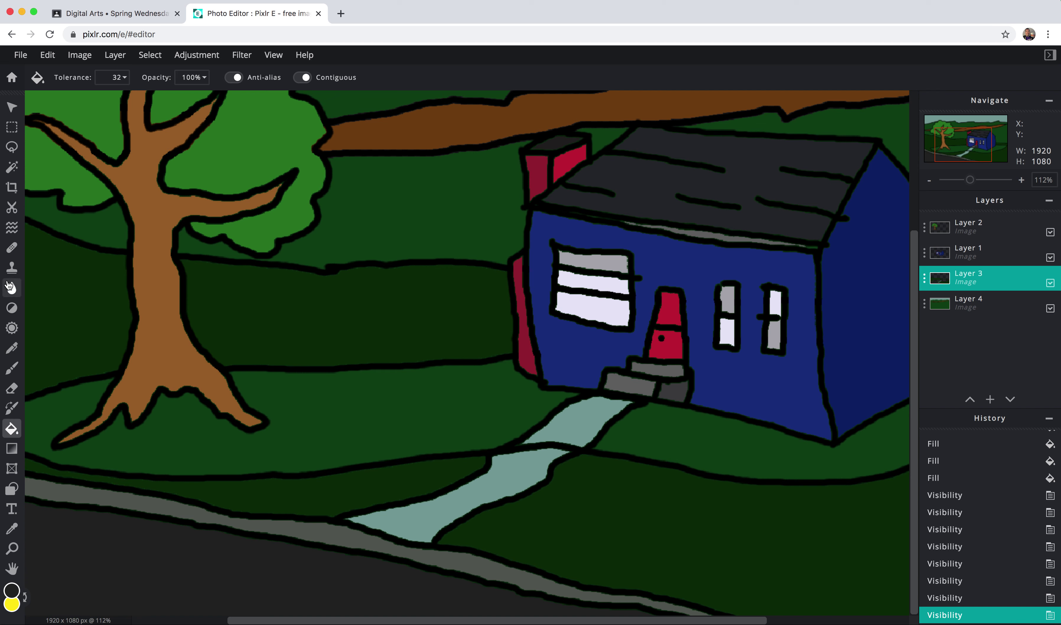
left_click(11, 388)
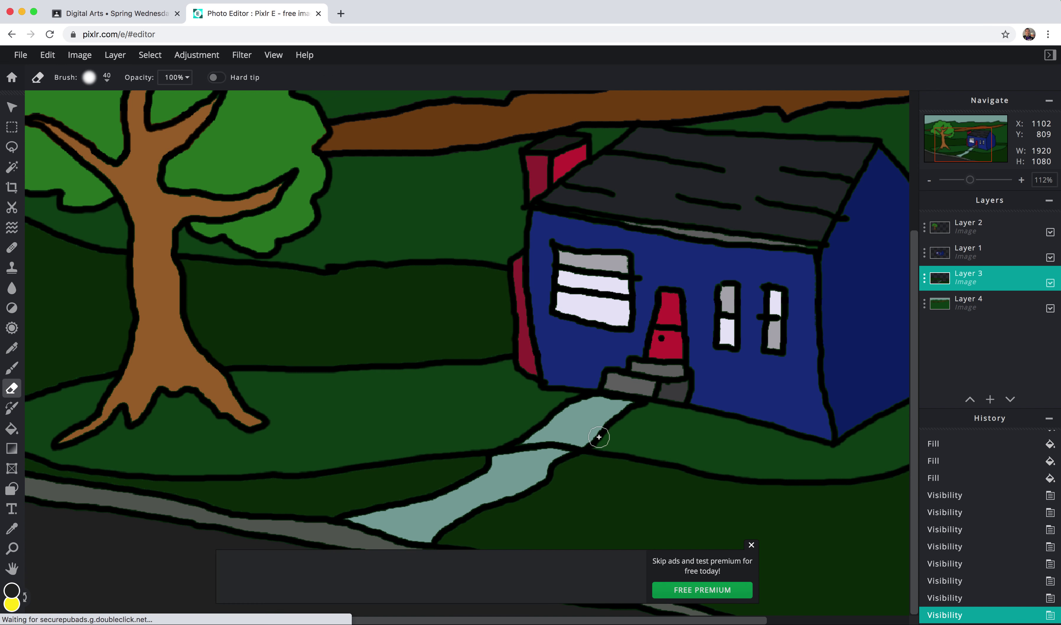
mouse_move(563, 440)
left_mouse_down()
mouse_move(581, 432)
mouse_move(499, 466)
mouse_move(596, 424)
mouse_move(495, 476)
mouse_move(541, 464)
mouse_move(531, 475)
left_mouse_up()
mouse_move(525, 478)
left_mouse_down()
mouse_move(532, 473)
mouse_move(395, 518)
left_mouse_up()
left_click(47, 55)
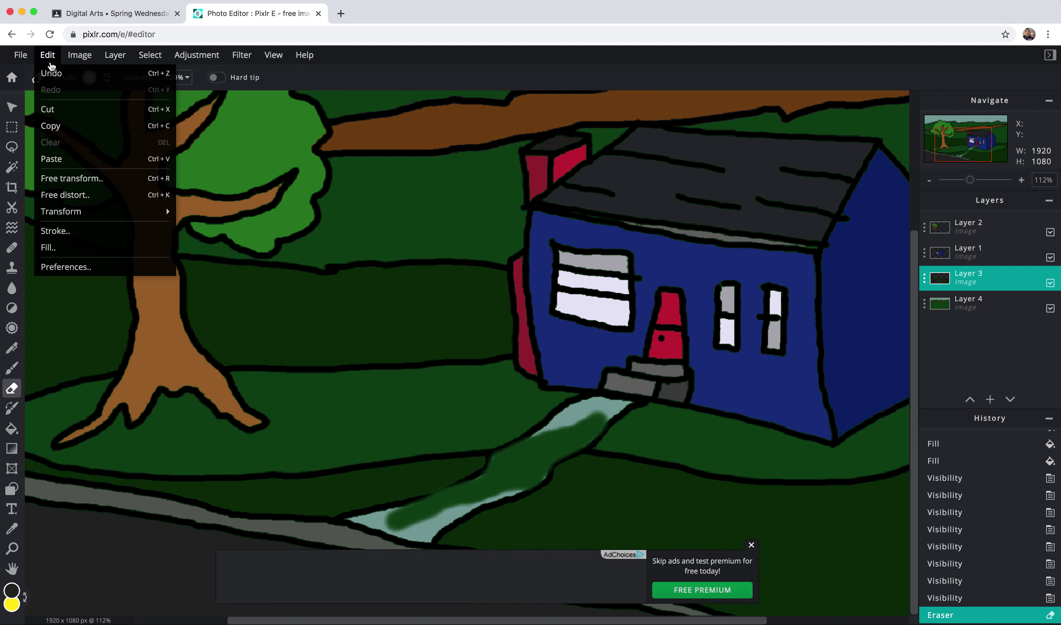
left_click(51, 69)
- Dismiss the ad, set the eraser to 23 px with 0% softness, and erase most of the walkway's light blue fill and its crossing line
scroll(519, 447, "up", 5)
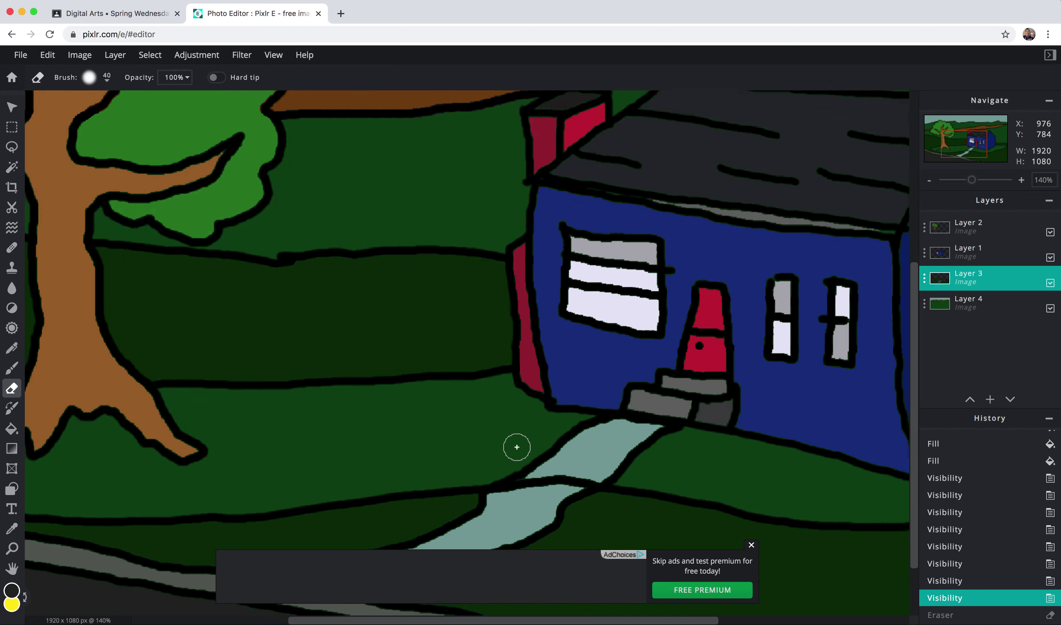
left_click(751, 545)
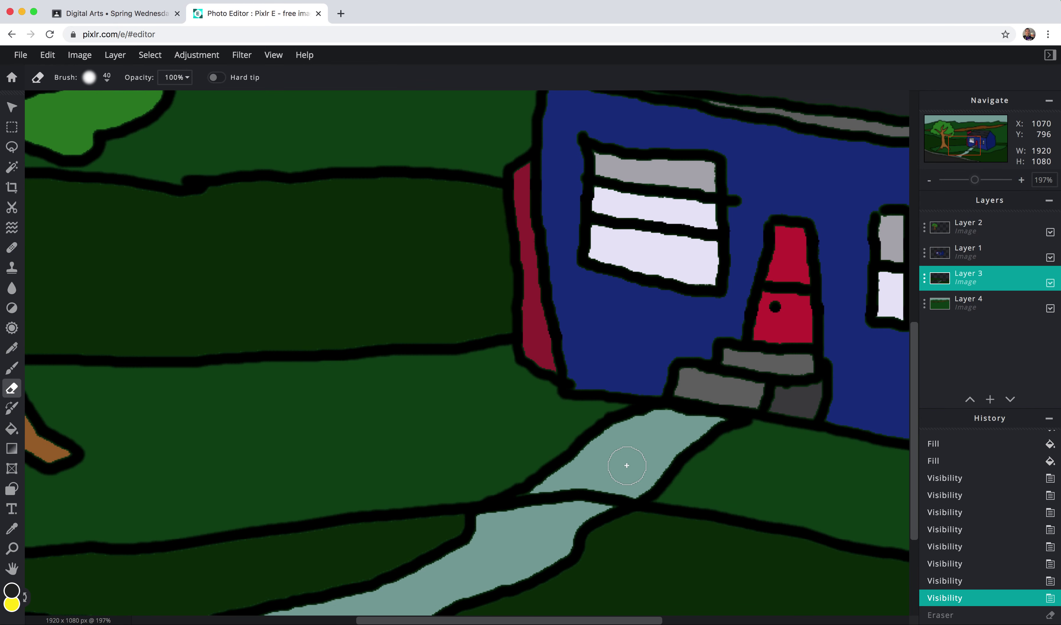
scroll(627, 464, "down", 3)
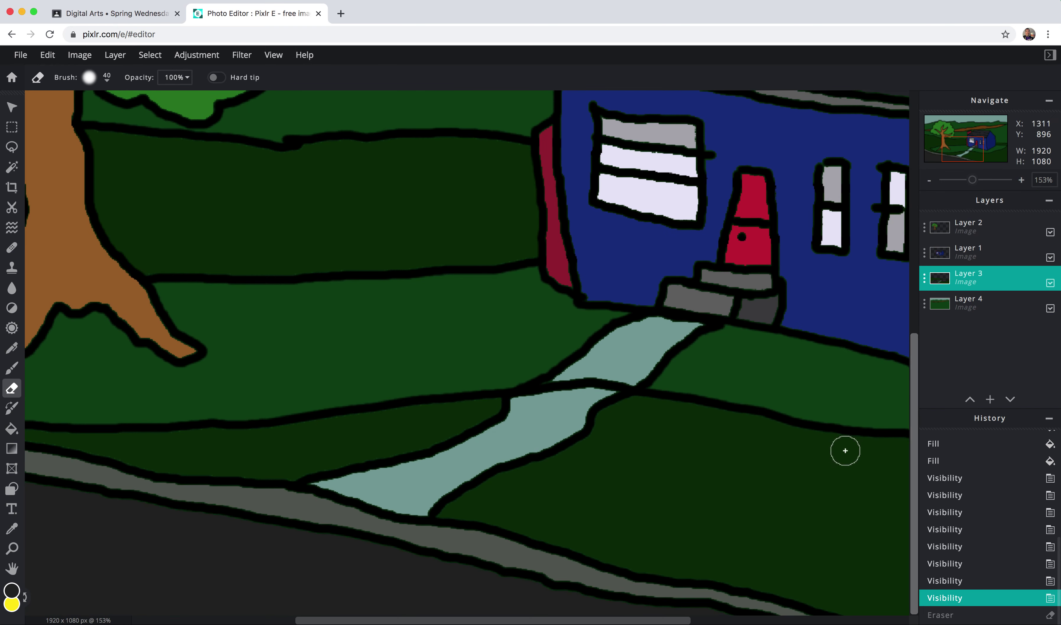
left_click(107, 79)
left_click_drag(110, 120, 93, 152)
left_click(108, 85)
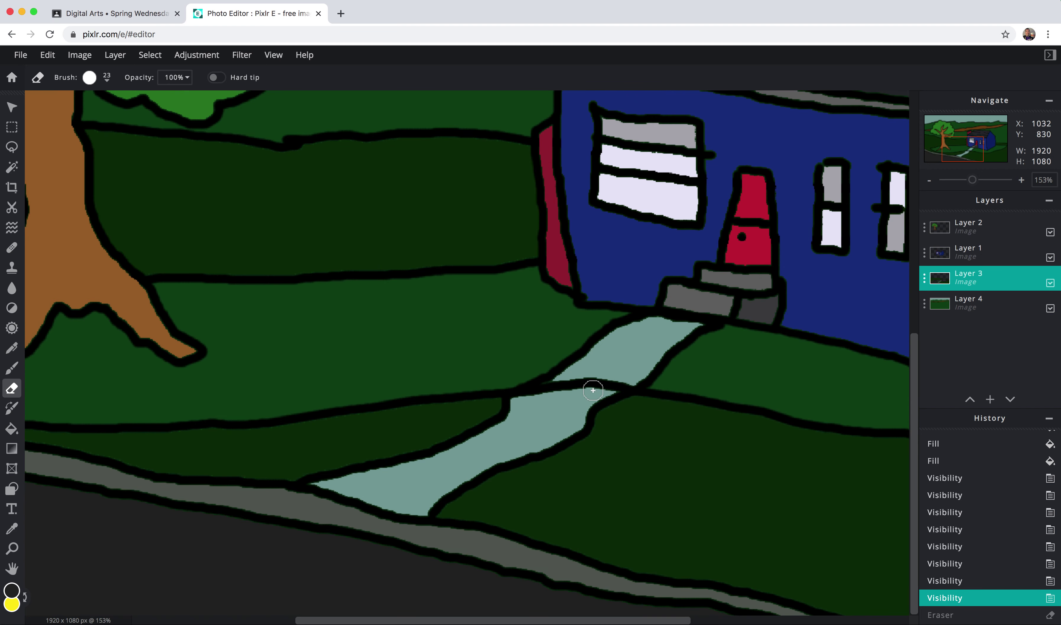
mouse_move(601, 388)
left_mouse_down()
mouse_move(636, 364)
mouse_move(520, 400)
mouse_move(607, 383)
mouse_move(584, 379)
left_mouse_up()
mouse_move(648, 326)
left_mouse_down()
mouse_move(672, 326)
mouse_move(641, 324)
mouse_move(559, 384)
mouse_move(630, 372)
mouse_move(669, 337)
mouse_move(623, 356)
mouse_move(644, 336)
mouse_move(595, 374)
left_mouse_up()
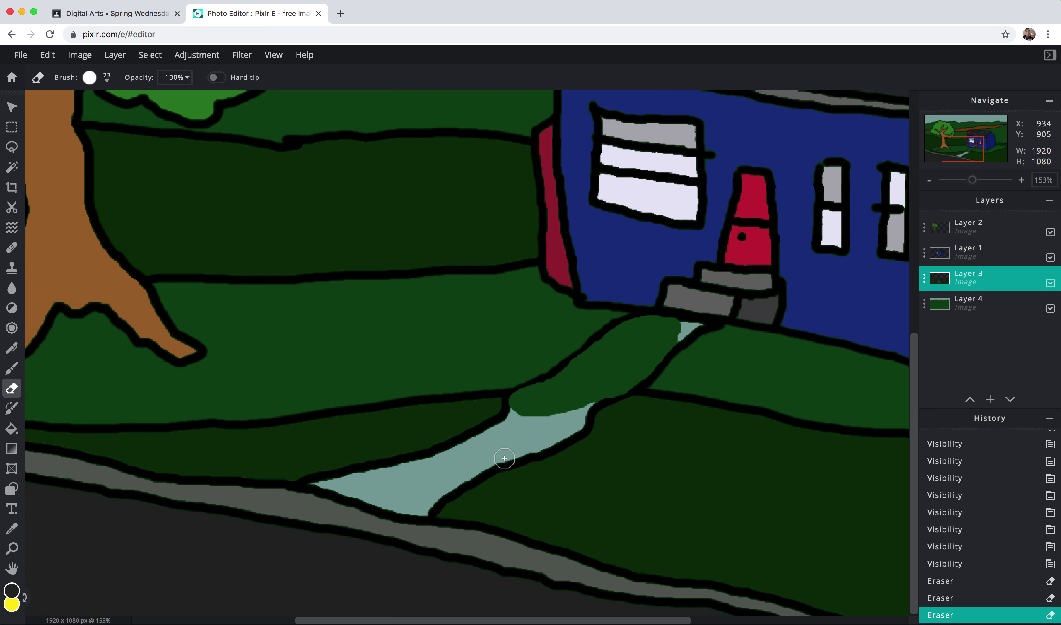
mouse_move(516, 426)
left_mouse_down()
mouse_move(521, 410)
mouse_move(591, 395)
mouse_move(574, 421)
mouse_move(539, 441)
mouse_move(462, 472)
mouse_move(533, 426)
mouse_move(436, 462)
mouse_move(513, 426)
mouse_move(518, 409)
mouse_move(488, 450)
left_mouse_up()
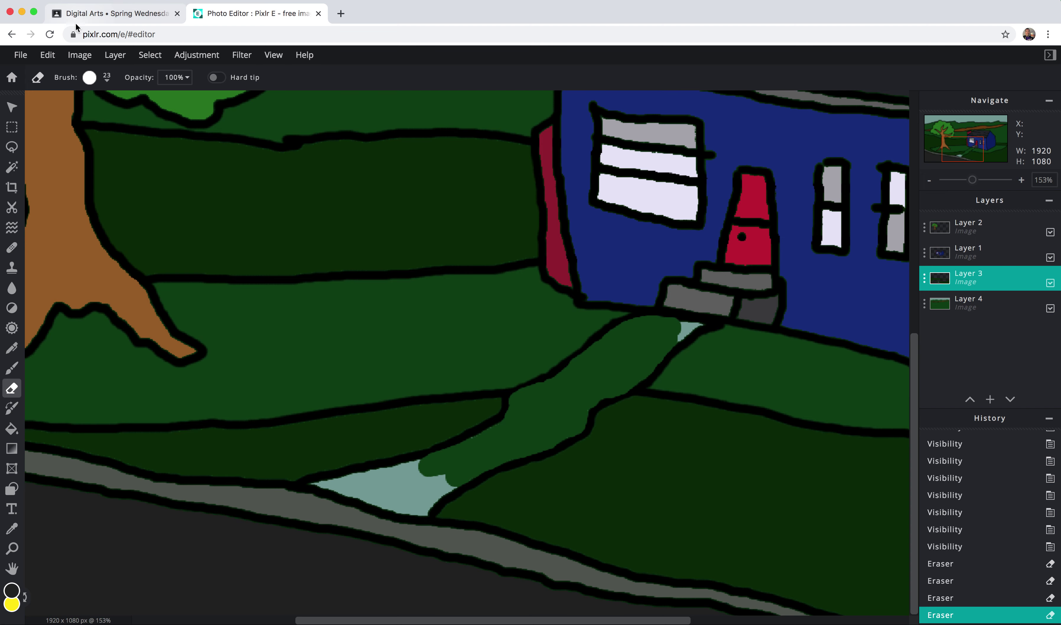
- Set the eraser to 2 px and erase the leftover light blue below the house steps and along the walkway's lower edge
left_click(109, 83)
left_click_drag(103, 120, 94, 119)
left_click(106, 86)
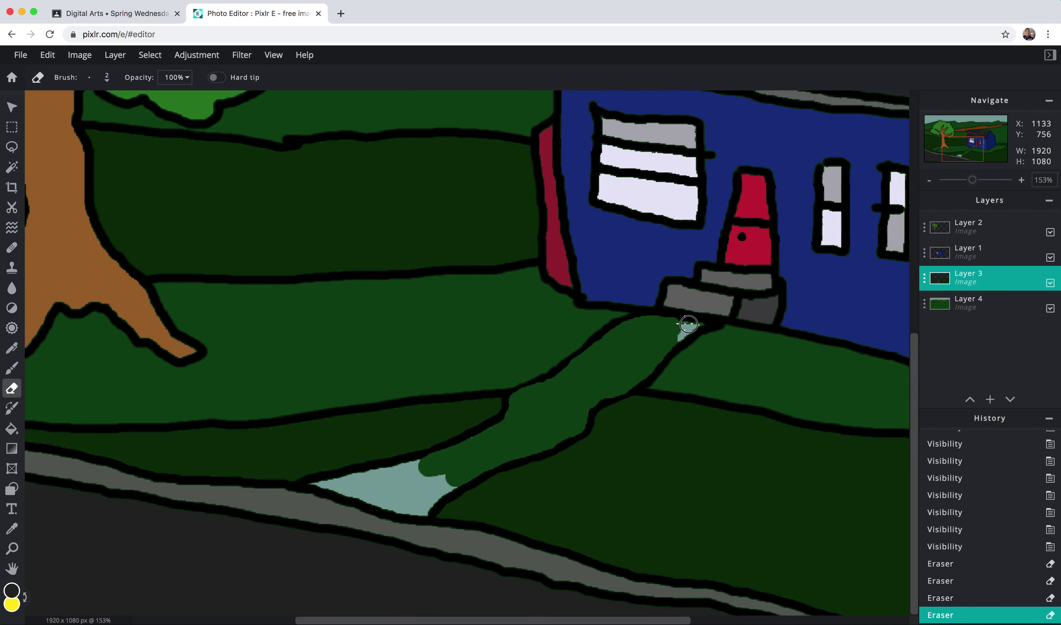
left_click_drag(692, 325, 693, 328)
mouse_move(677, 341)
left_mouse_down()
mouse_move(707, 323)
mouse_move(668, 343)
mouse_move(687, 320)
mouse_move(666, 322)
mouse_move(696, 323)
mouse_move(664, 330)
left_mouse_up()
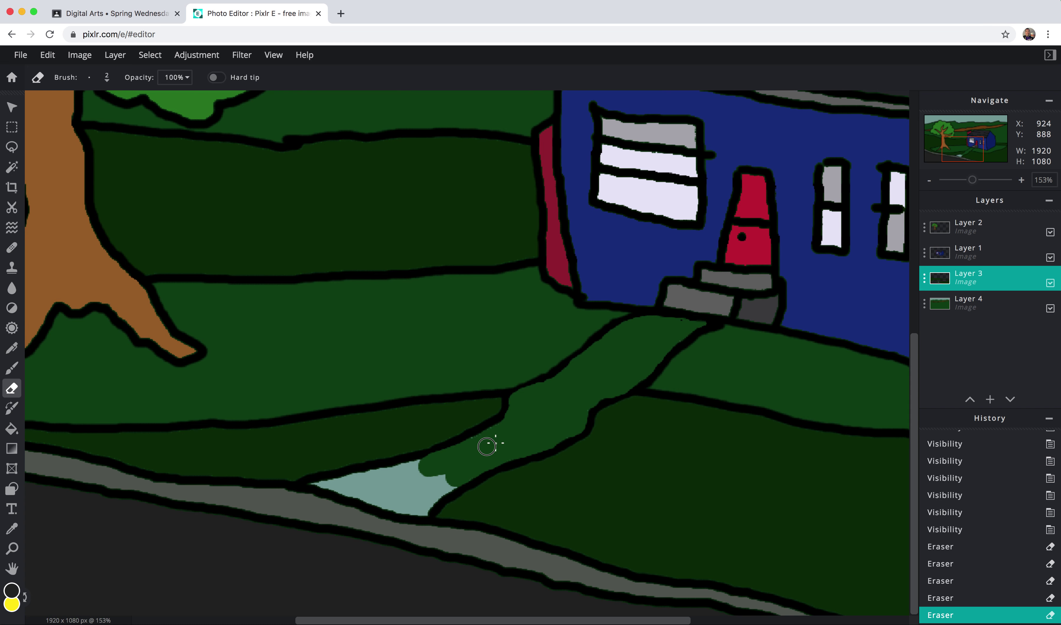
left_click_drag(373, 474, 421, 465)
- Set the eraser to 17 px and erase the remaining light blue fill where the walkway meets the sidewalk
left_click(103, 81)
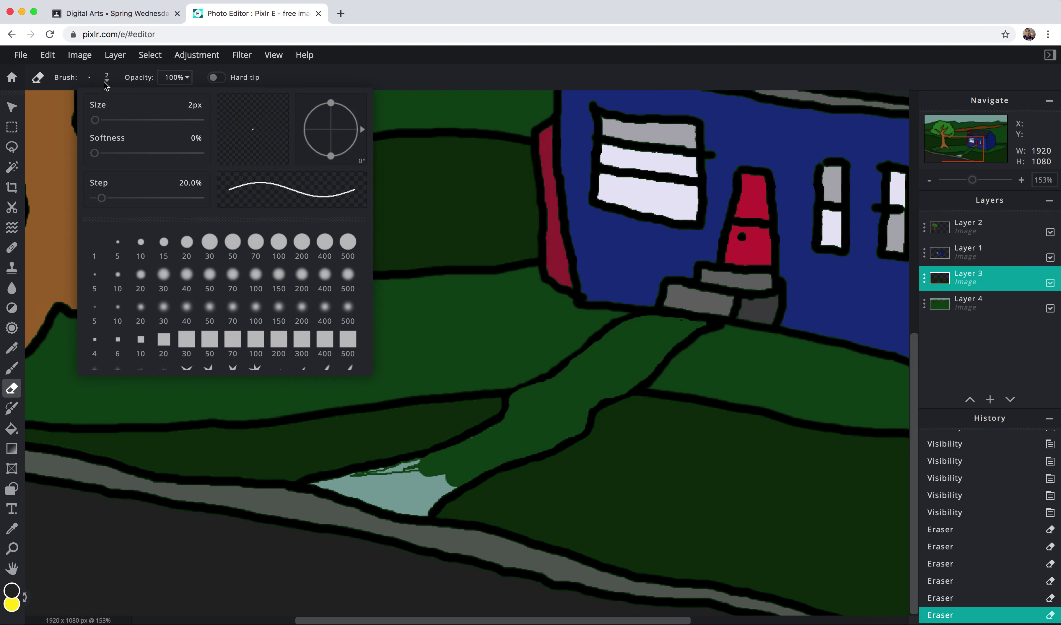
left_click_drag(96, 119, 103, 119)
left_click(109, 83)
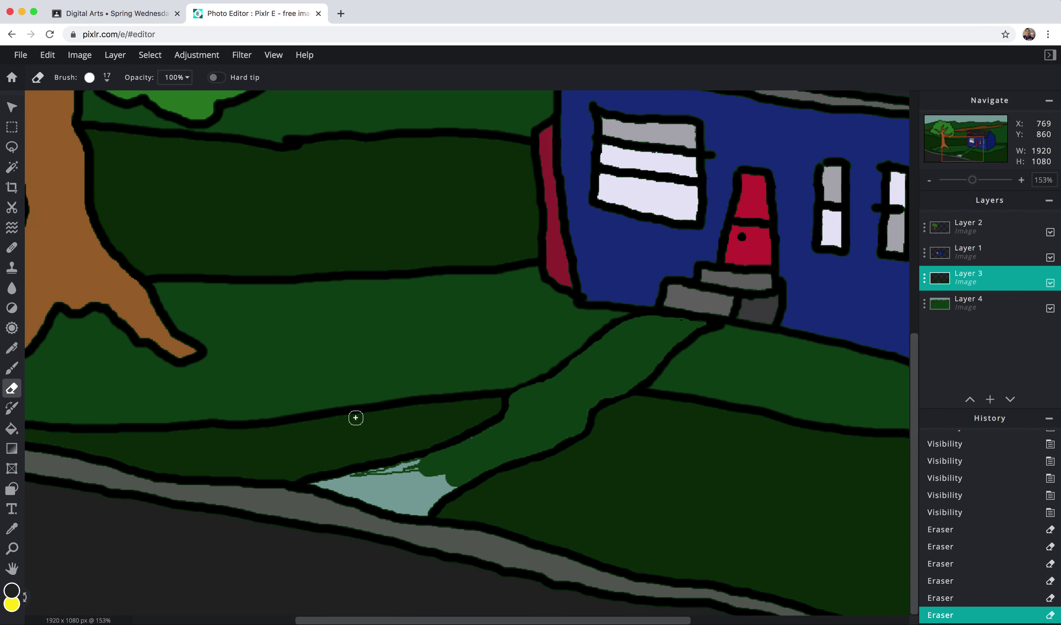
mouse_move(422, 463)
left_mouse_down()
mouse_move(312, 483)
mouse_move(421, 511)
mouse_move(456, 479)
mouse_move(395, 501)
mouse_move(425, 485)
mouse_move(360, 489)
mouse_move(415, 481)
mouse_move(394, 497)
mouse_move(431, 487)
mouse_move(406, 504)
mouse_move(426, 489)
left_mouse_up()
- Set the eraser to 5 px and clean up the walkway's pointed lower corner and the stray specks near the house steps
left_click(107, 78)
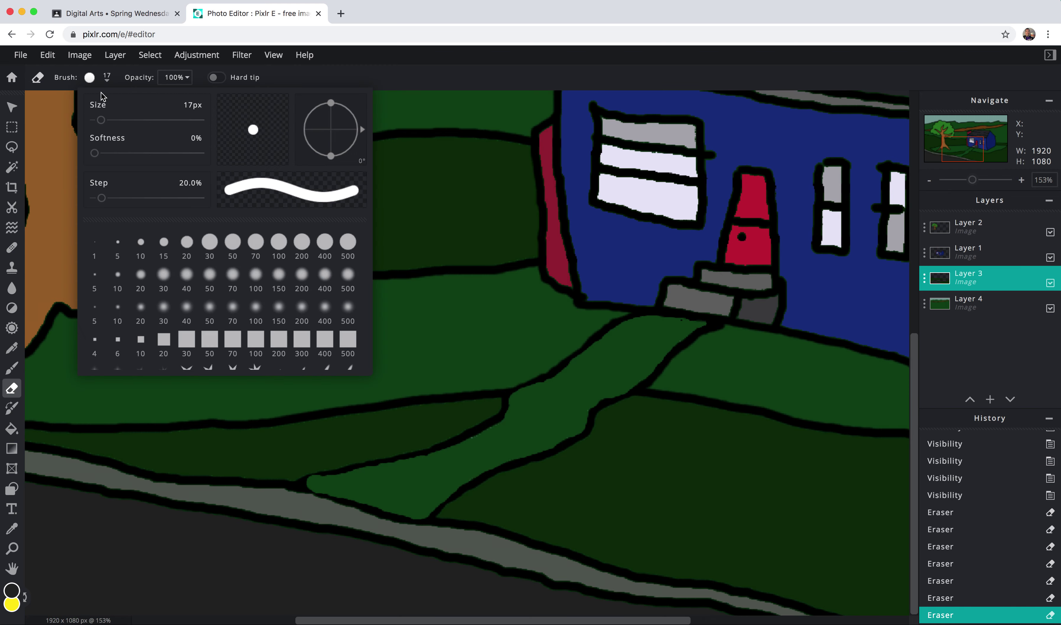
left_click_drag(100, 120, 97, 121)
left_click(107, 79)
left_click(106, 79)
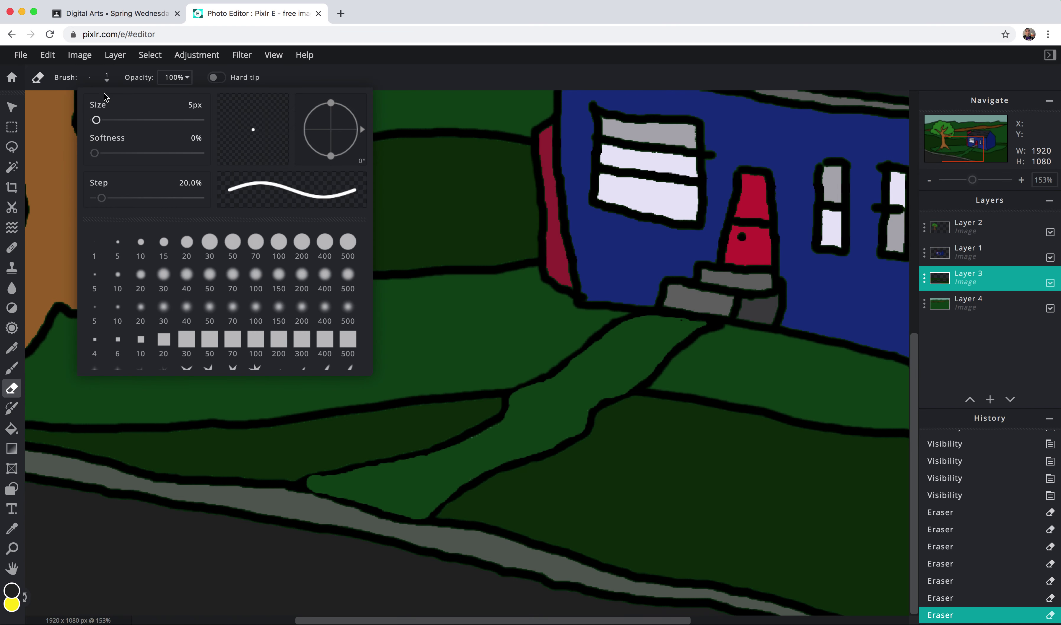
left_click(107, 80)
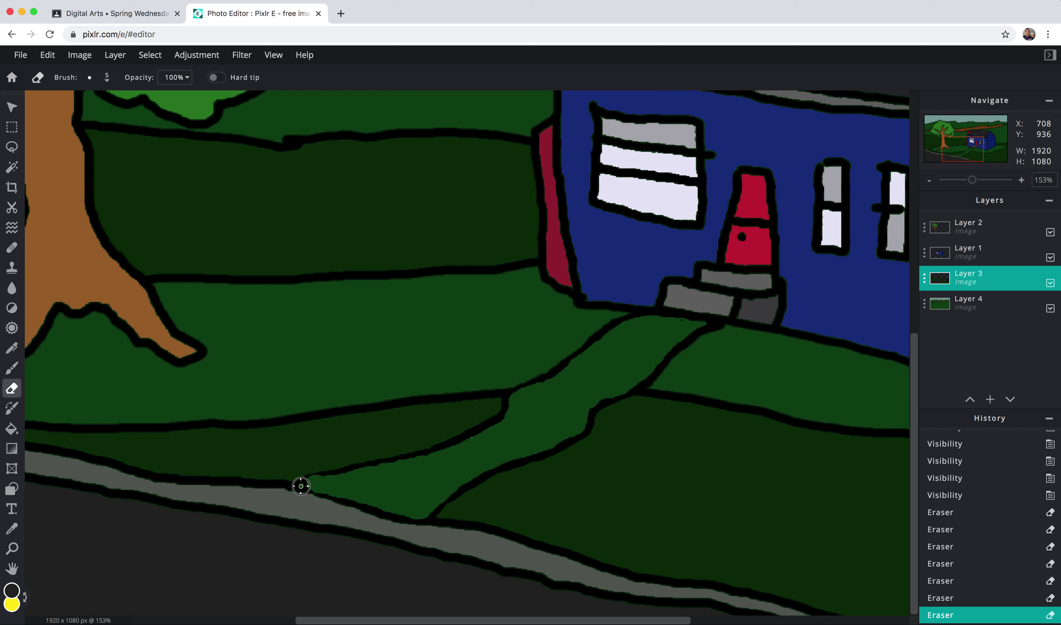
left_click_drag(297, 487, 361, 480)
left_click(385, 478)
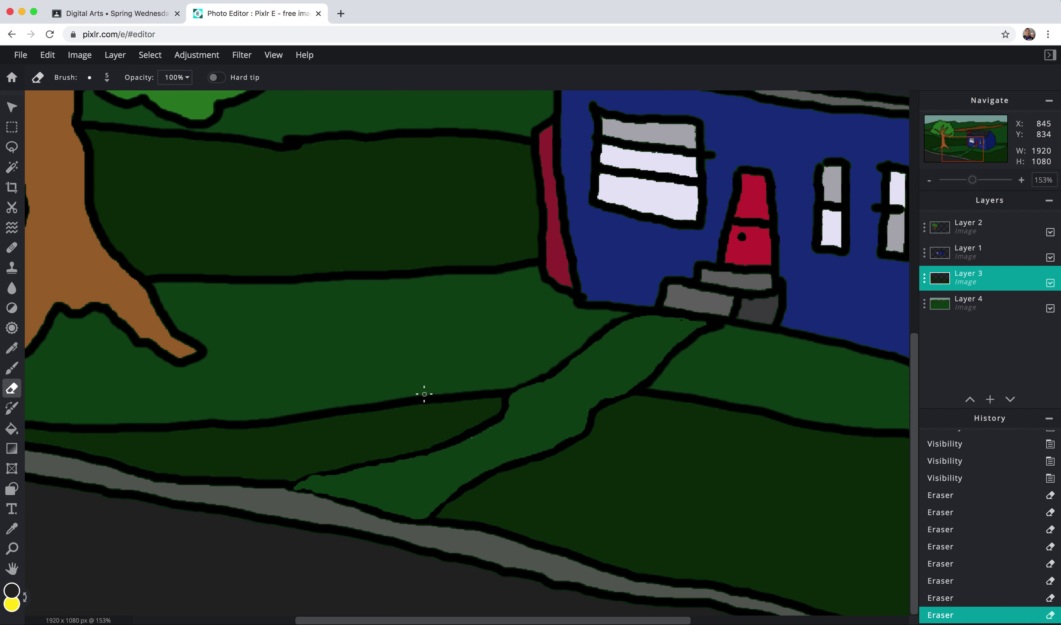
left_click(679, 322)
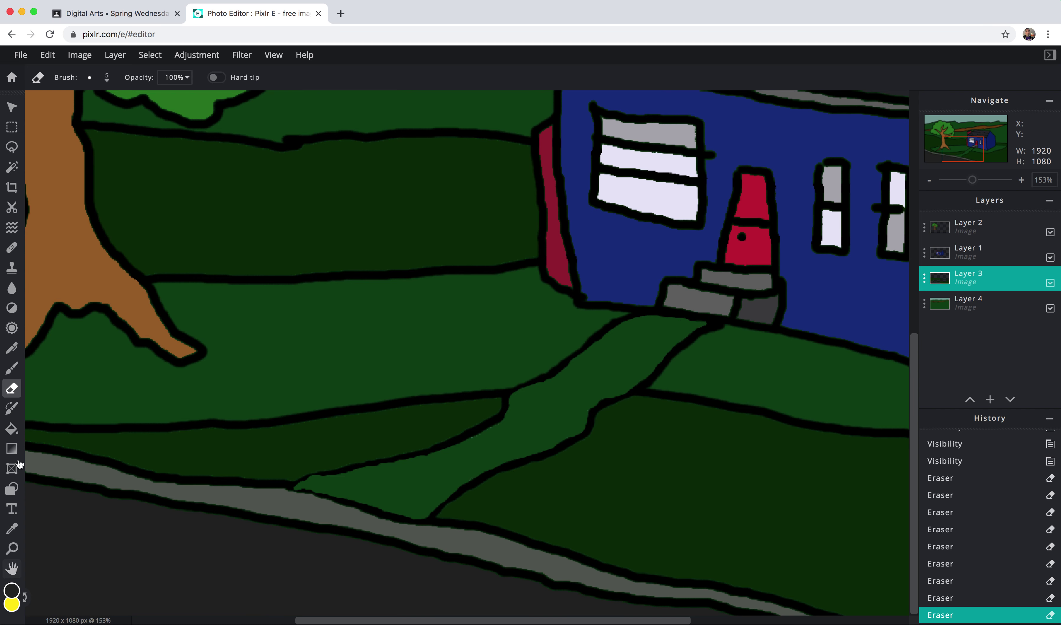
- Set the fill color to a dark gray and fill the erased walkway from the house steps to the sidewalk on Layer 3
left_click(9, 428)
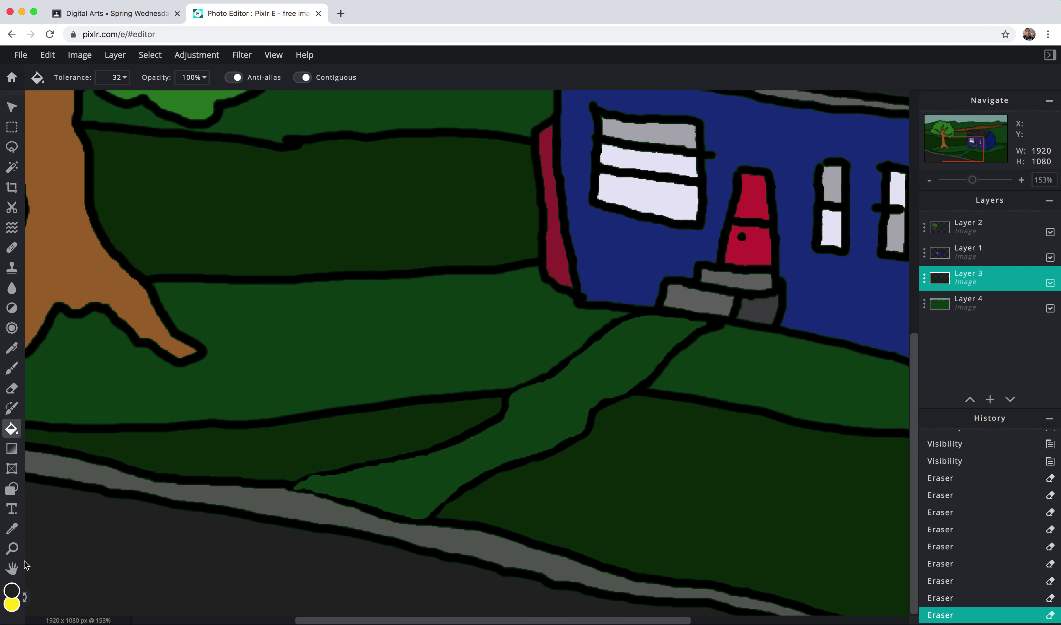
left_click(13, 590)
left_click(405, 365)
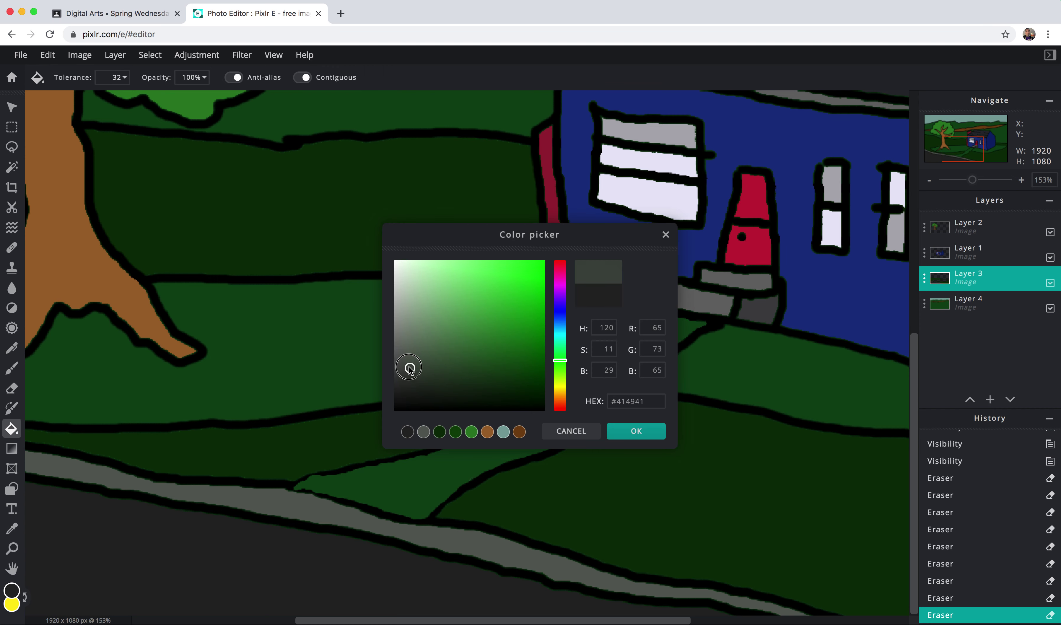
left_click(628, 435)
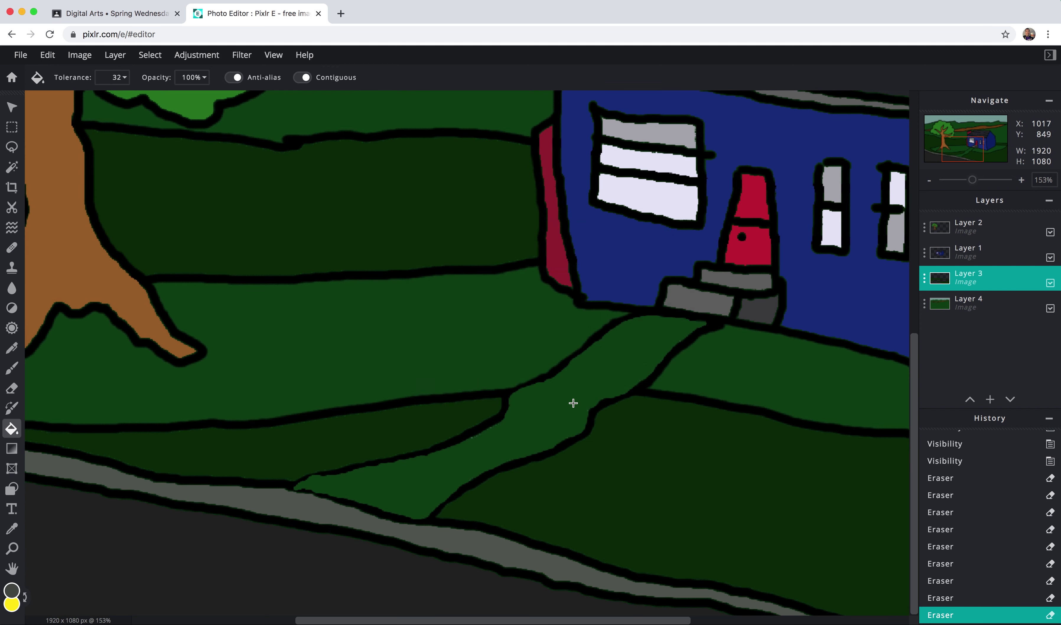
left_click(553, 391)
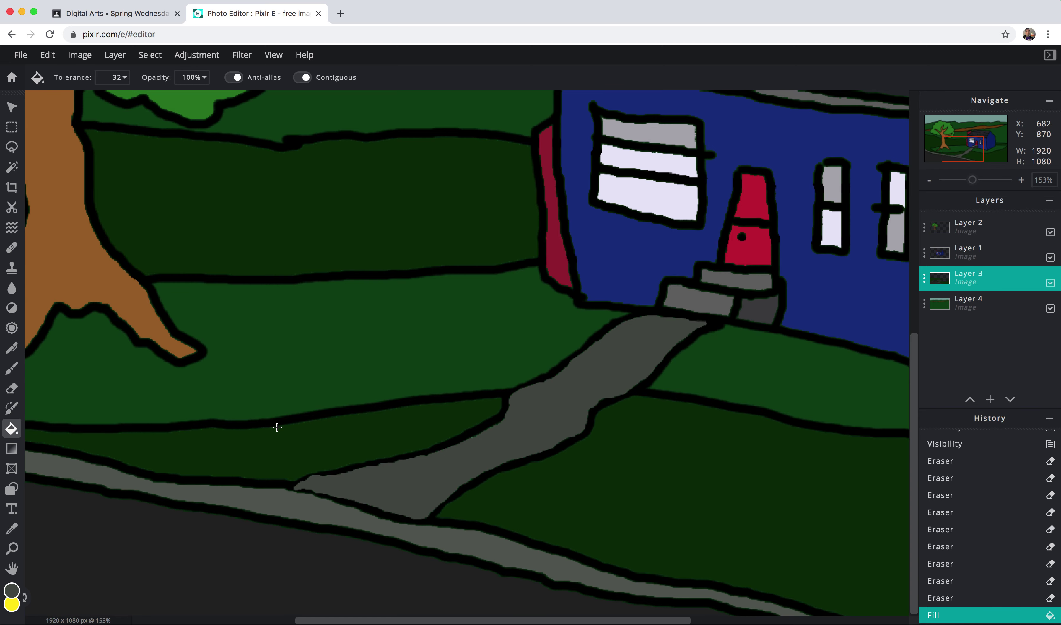
key("super+0")
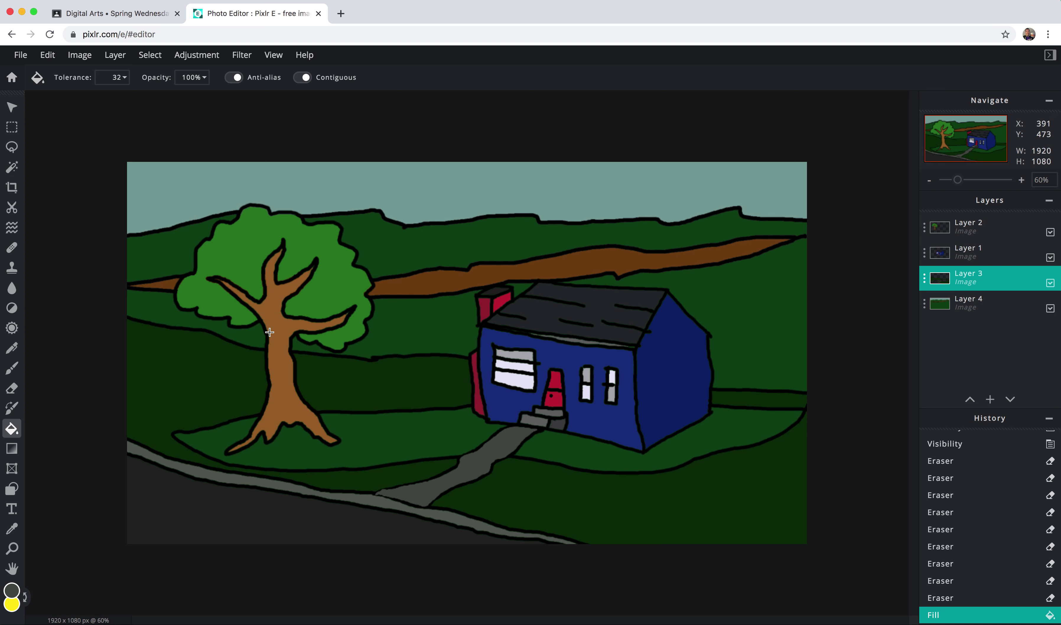
- Toggle the visibility of Layer 2, Layer 1, Layer 3 and Layer 4 off and on to check what each contains
left_click(1048, 232)
left_click(1049, 233)
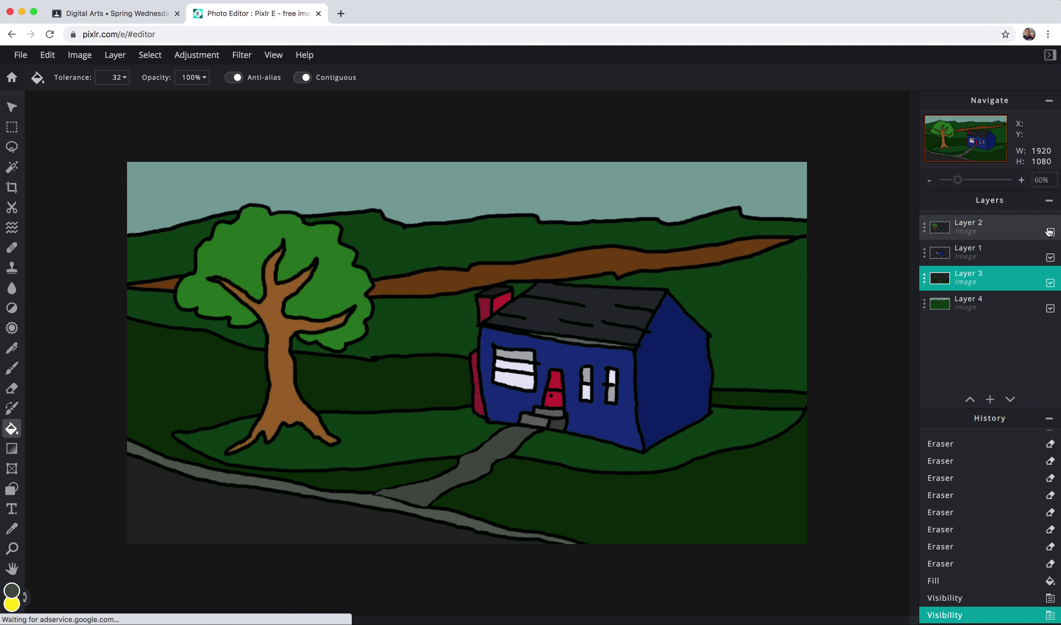
left_click(1050, 258)
left_click(1050, 258)
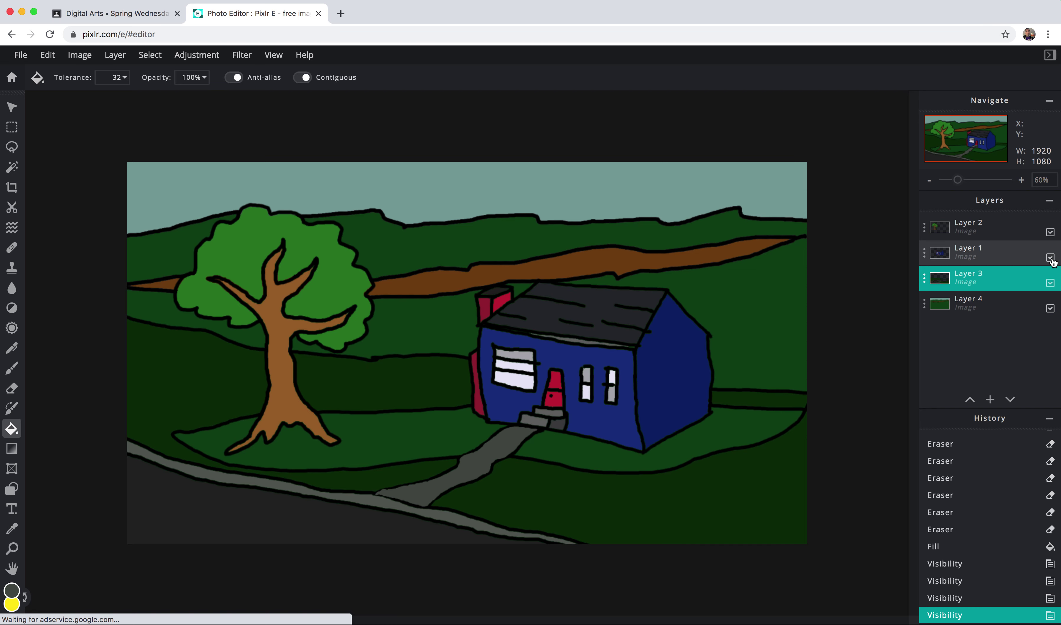
left_click(1050, 283)
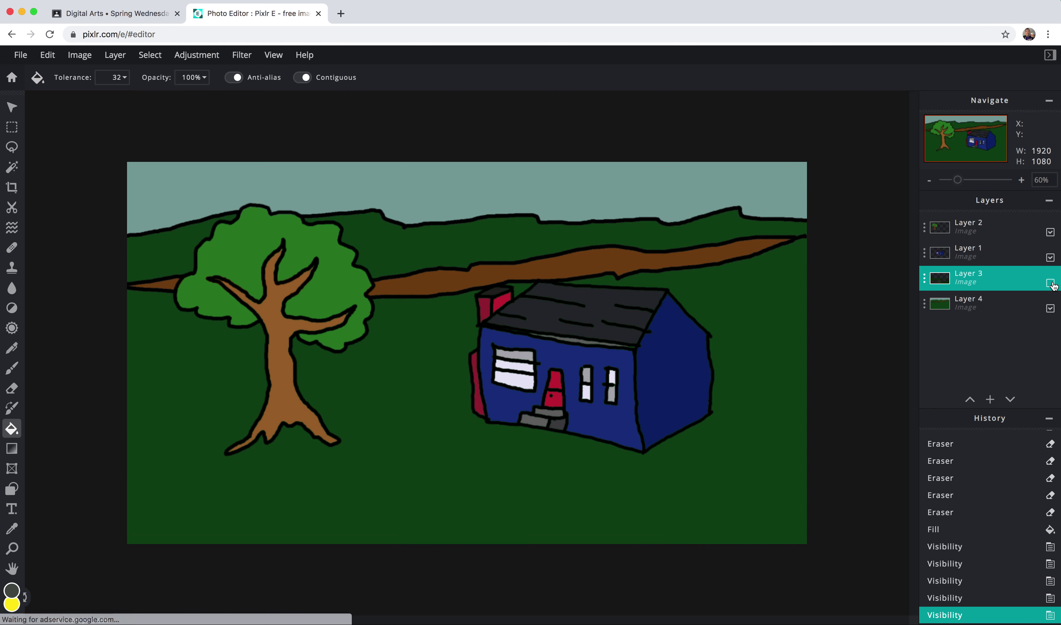
left_click(1051, 284)
left_click(1050, 309)
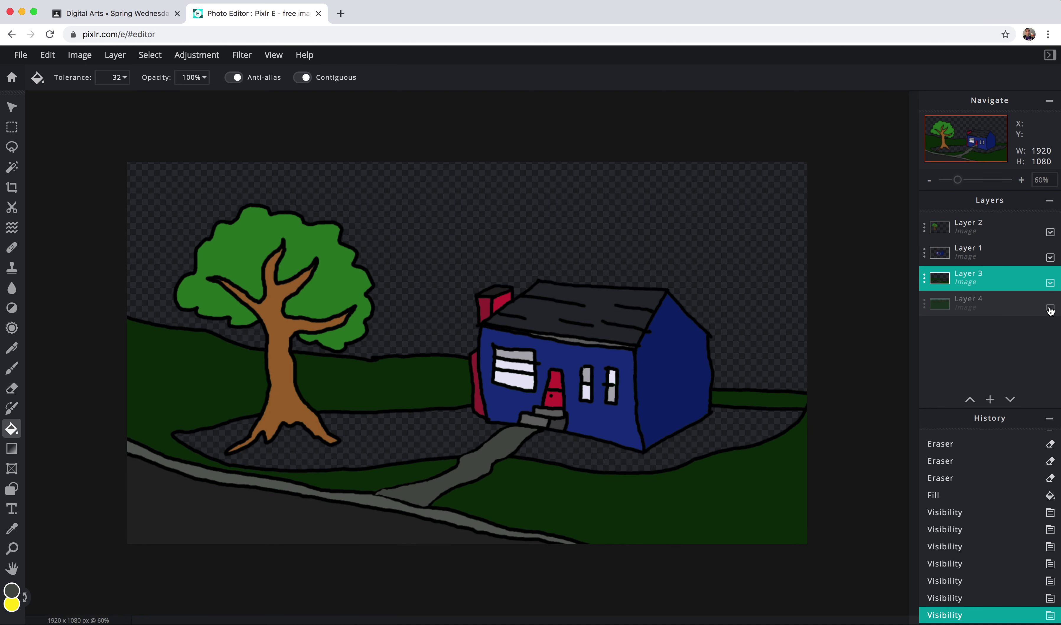
left_click(1050, 309)
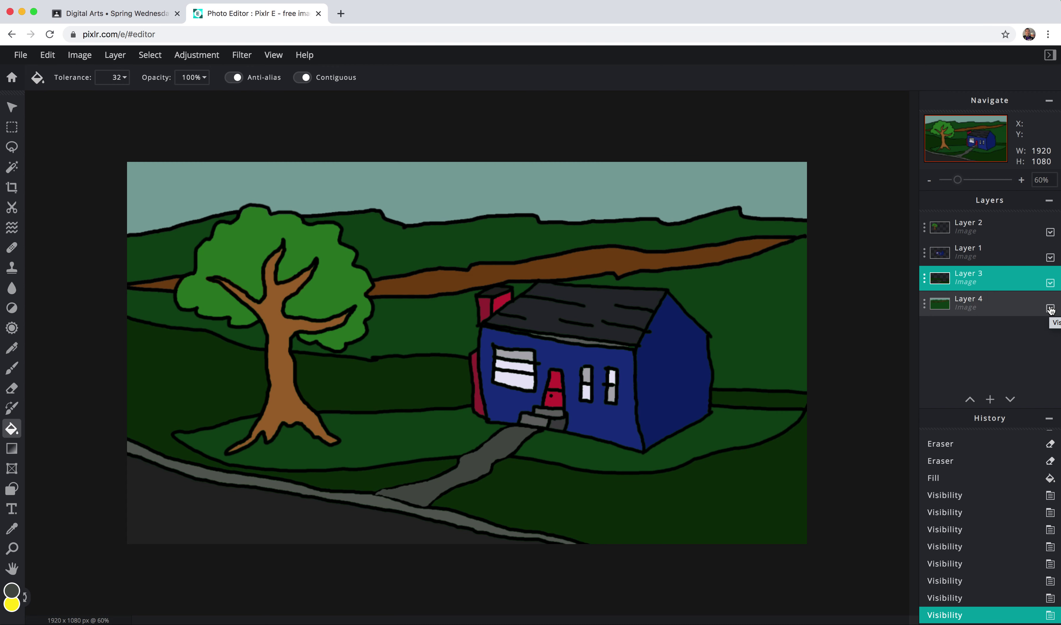
left_click(1051, 284)
left_click(1051, 284)
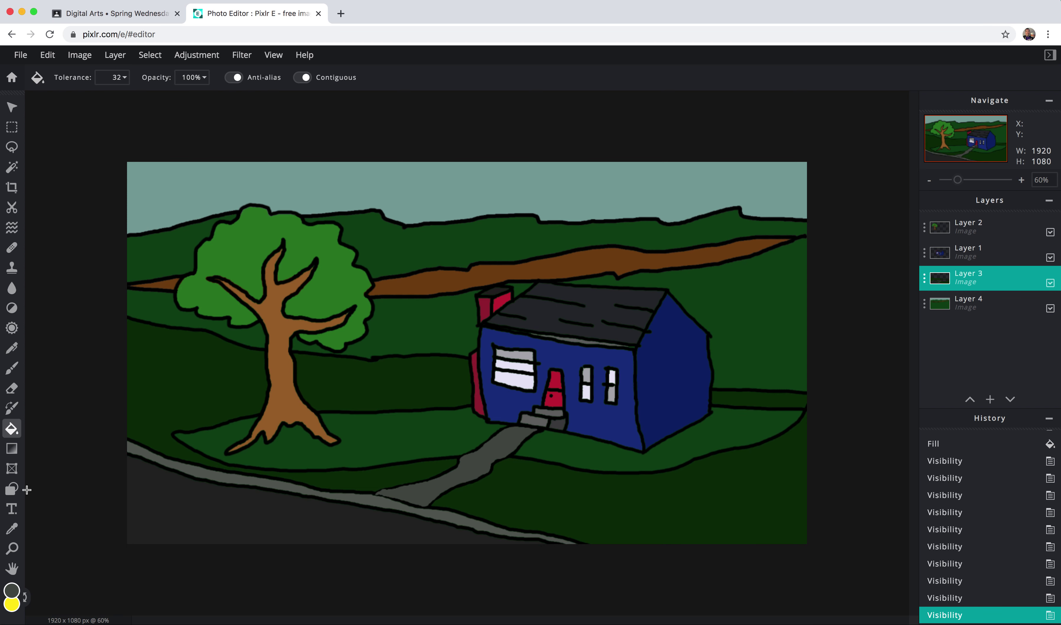
- Sample the tree foliage's green as the fill color and fill the lawn around the tree and house on Layer 3
left_click(11, 597)
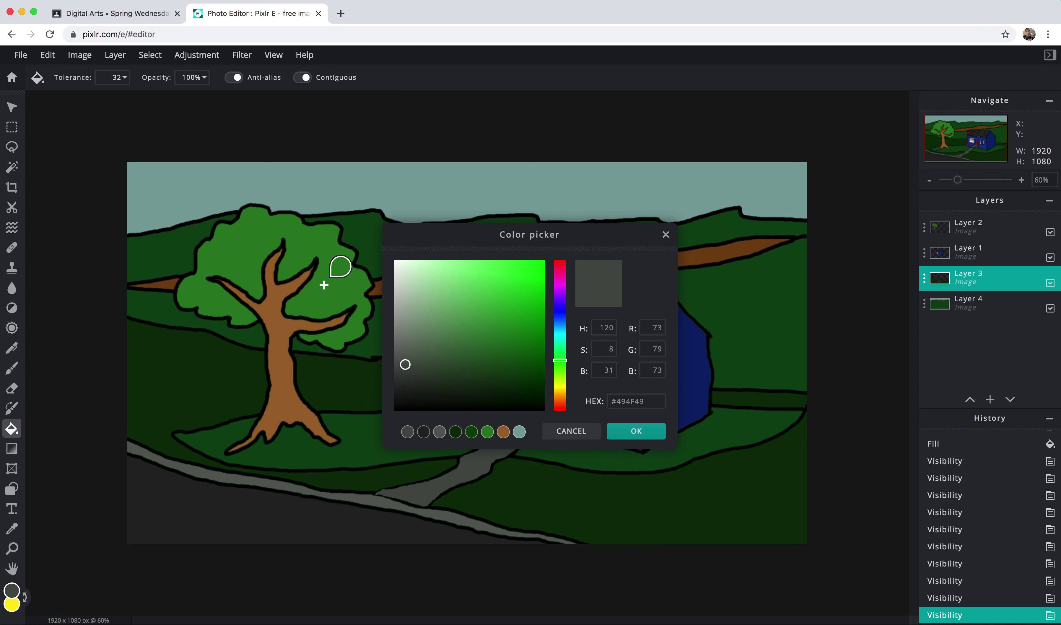
left_click(342, 267)
left_click(630, 433)
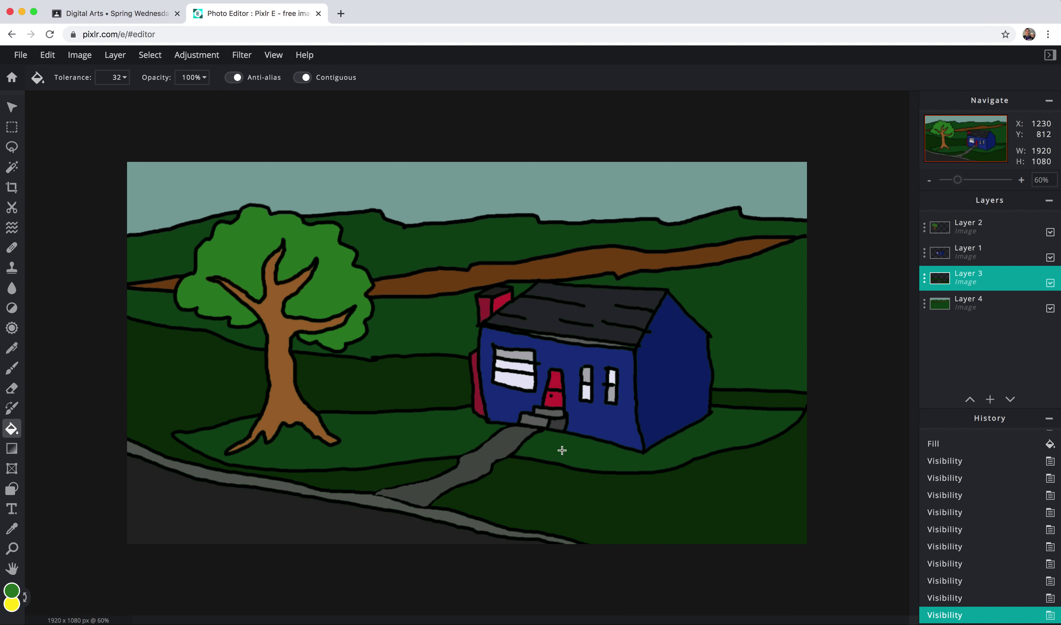
left_click(419, 451)
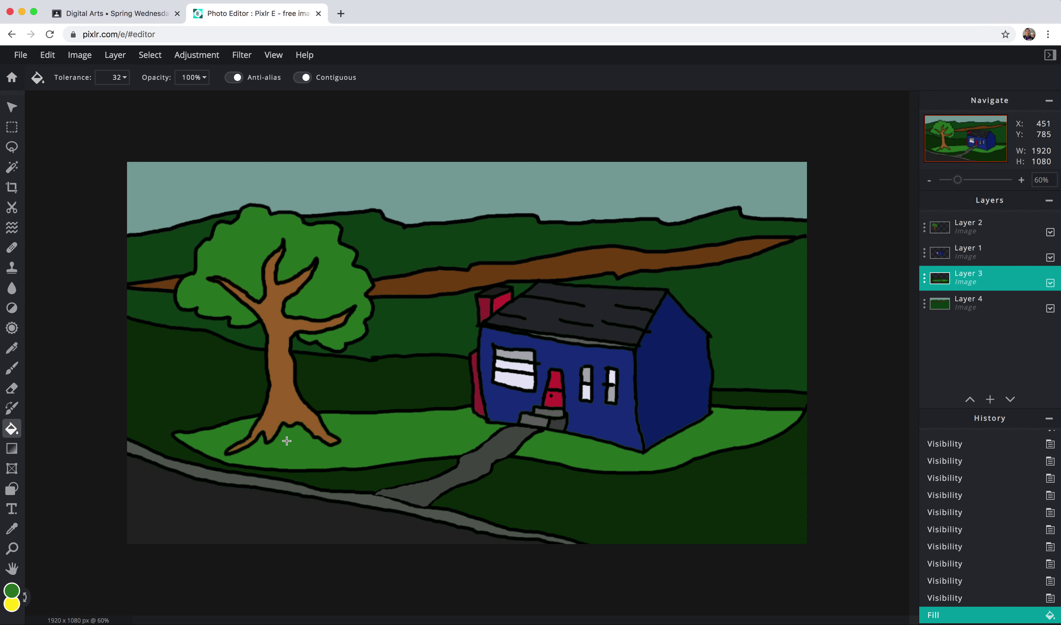